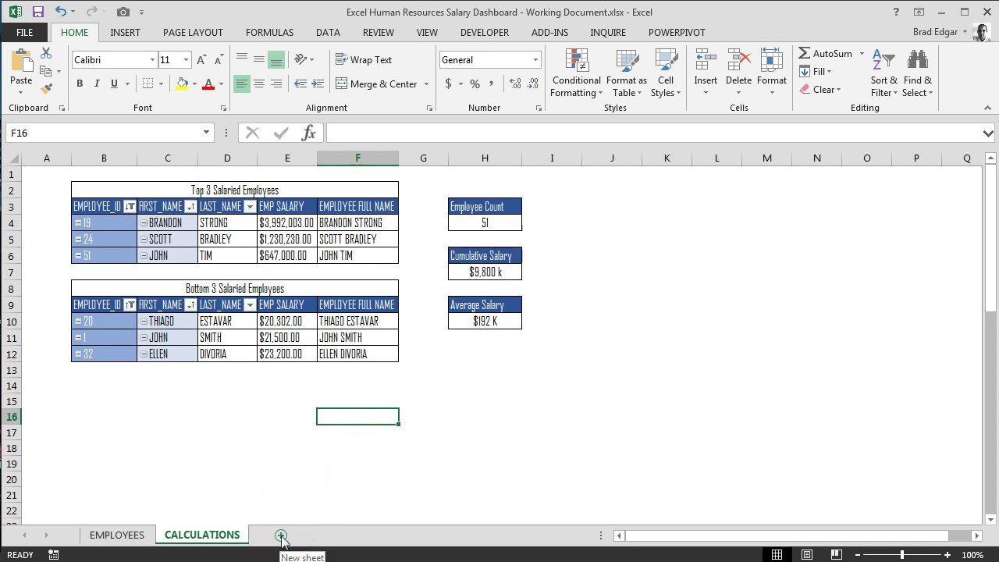
Add a new worksheet after CALCULATIONS and name it DASHBOARD
click(281, 535)
right_click(275, 535)
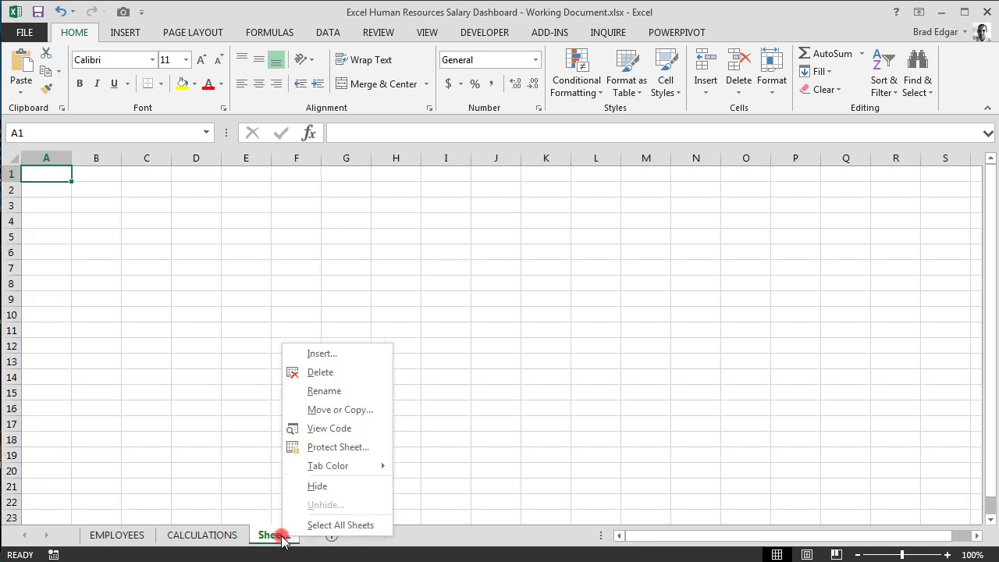
click(324, 391)
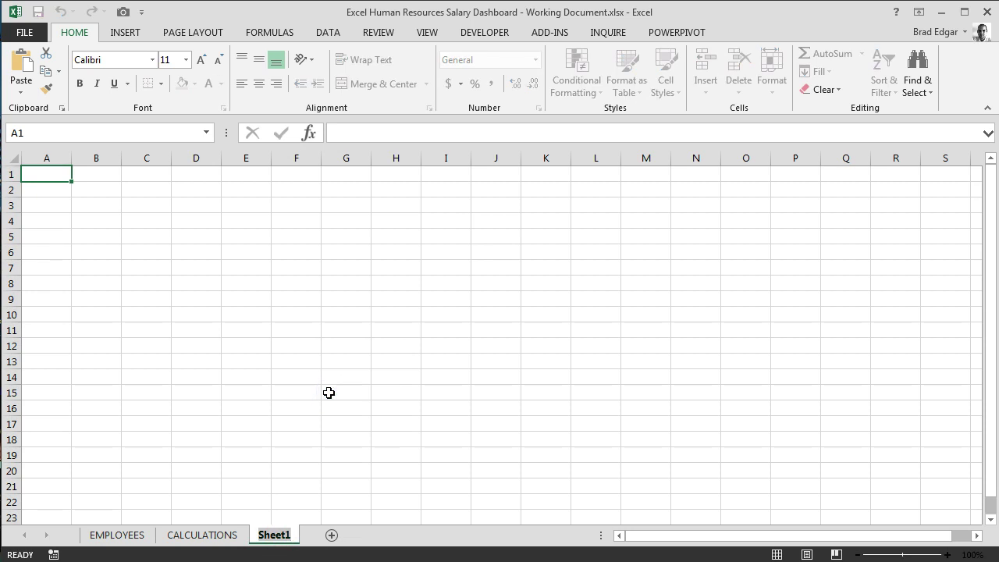
text(DASHBOARD)
key(Return)
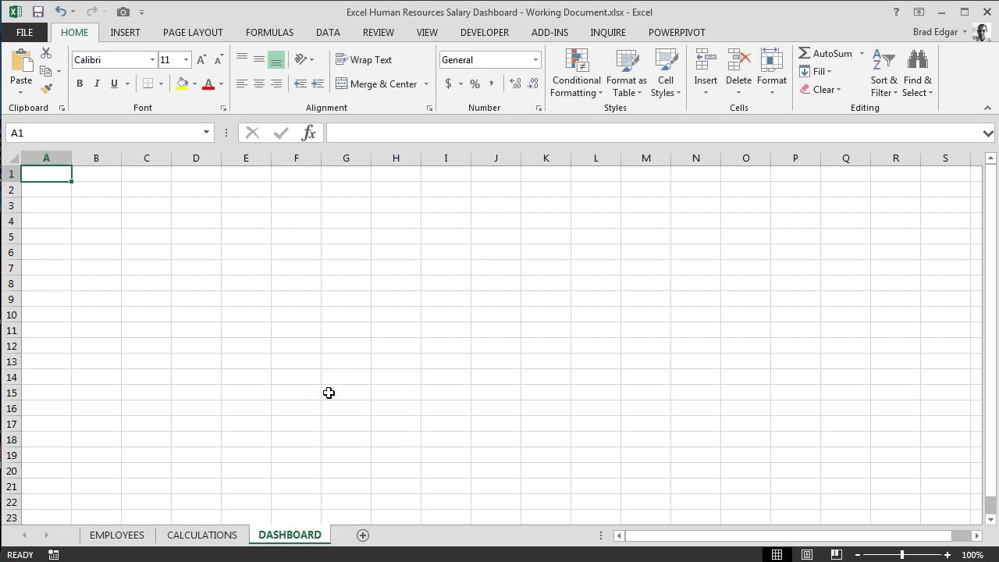
Turn off the gridlines on the DASHBOARD sheet
click(338, 344)
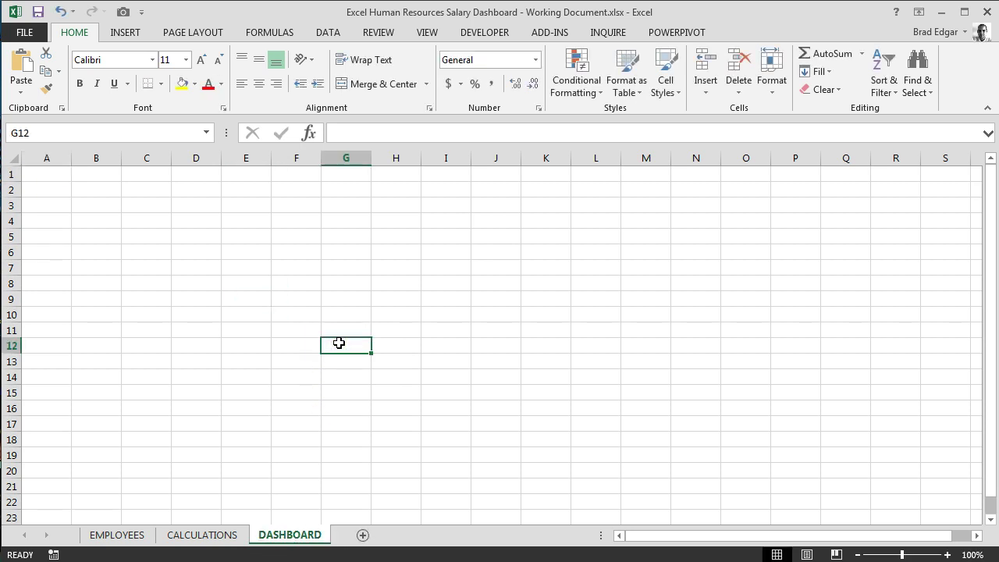
key(alt)
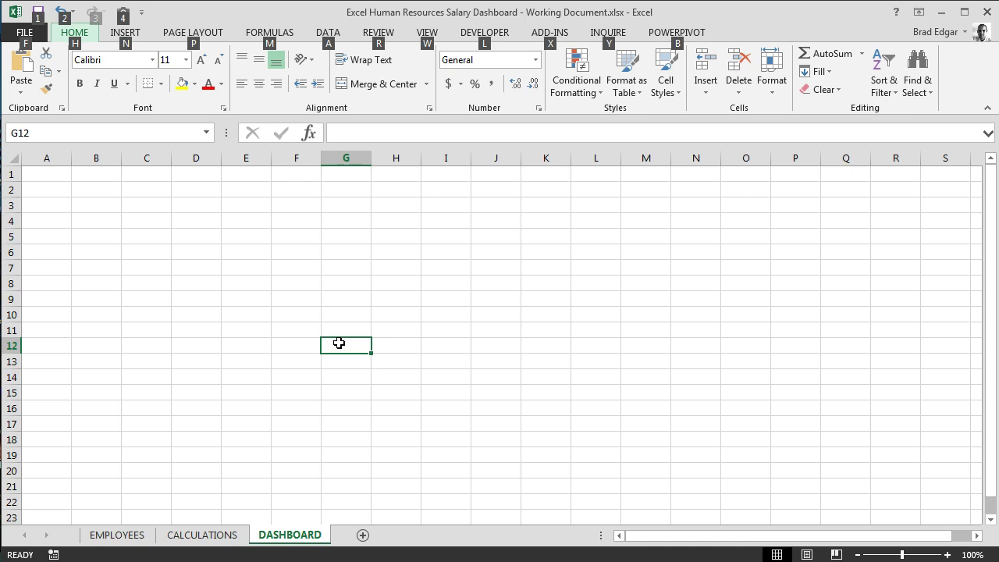
key(w)
key(v)
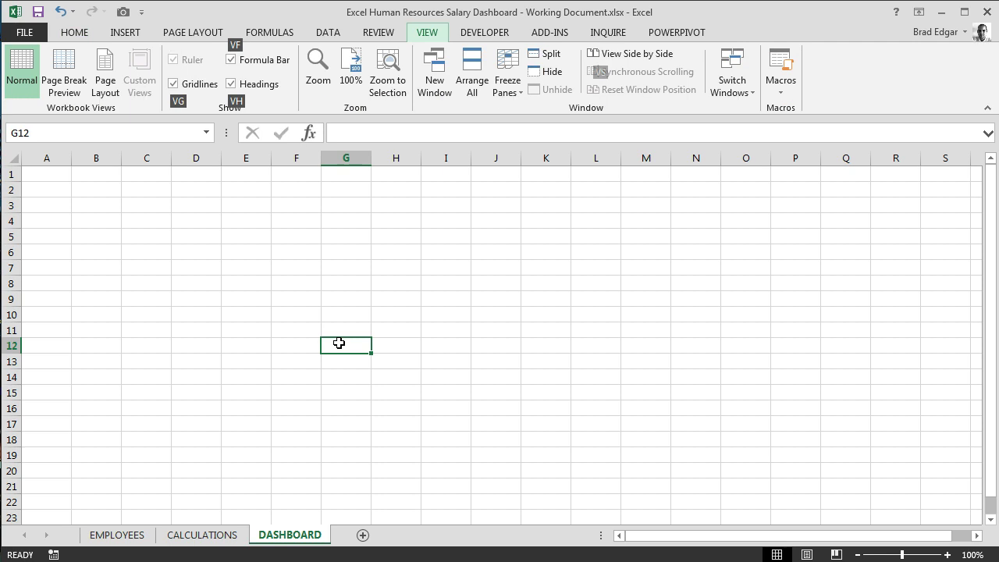
key(g)
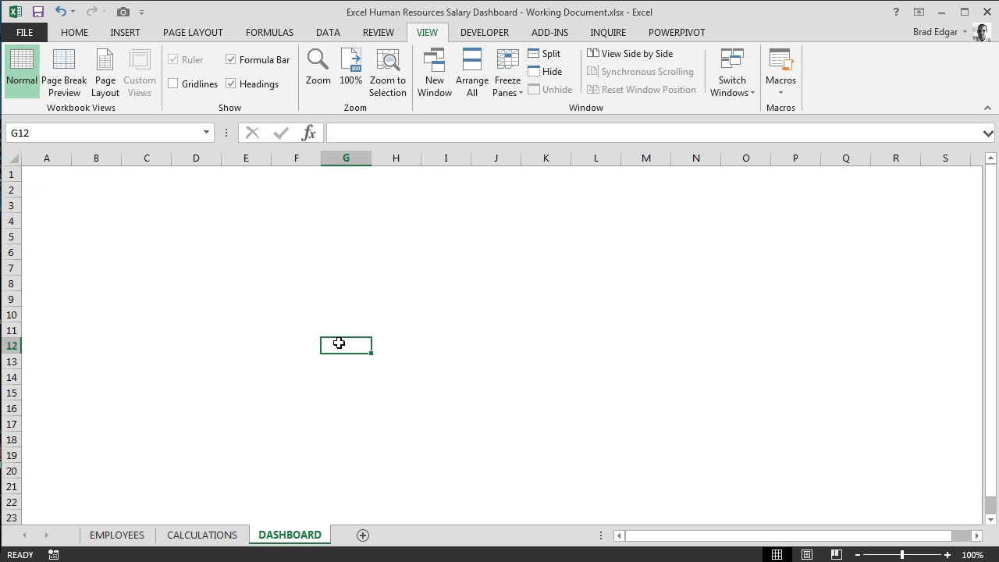
click(204, 253)
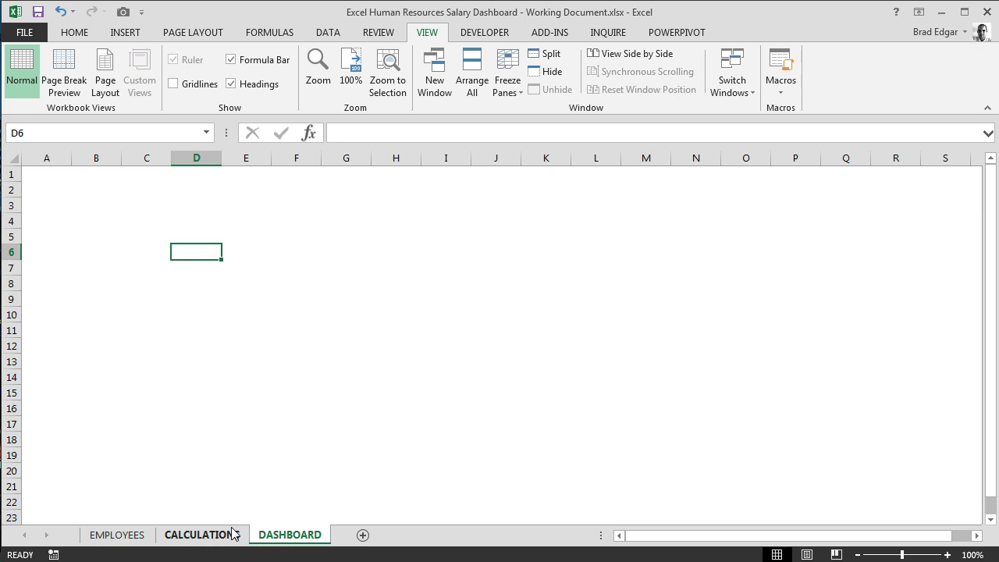
Insert a COUNTRY_NAME slicer for the Top 3 Salaried Employees pivot table on the CALCULATIONS sheet
click(200, 535)
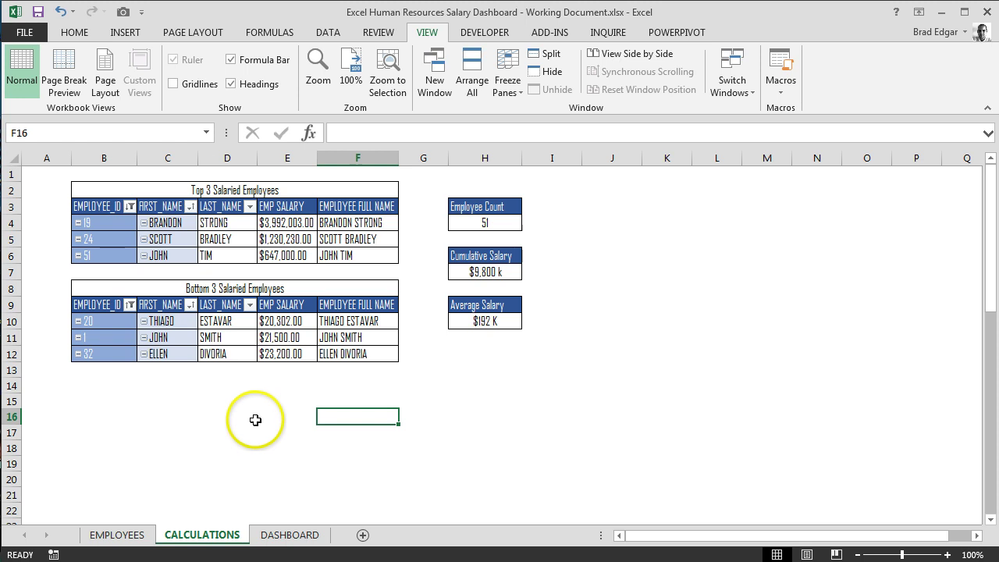
click(109, 223)
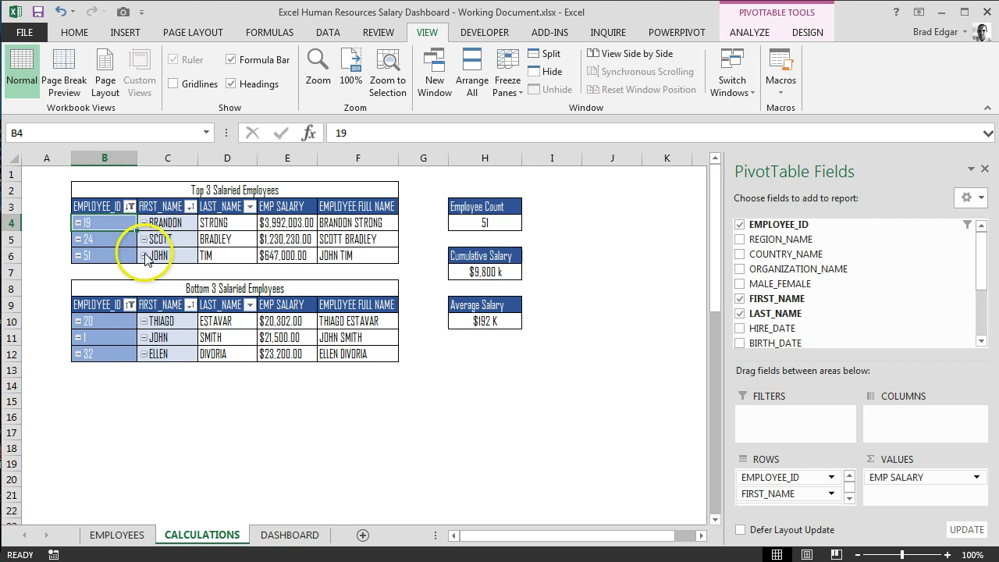
click(753, 32)
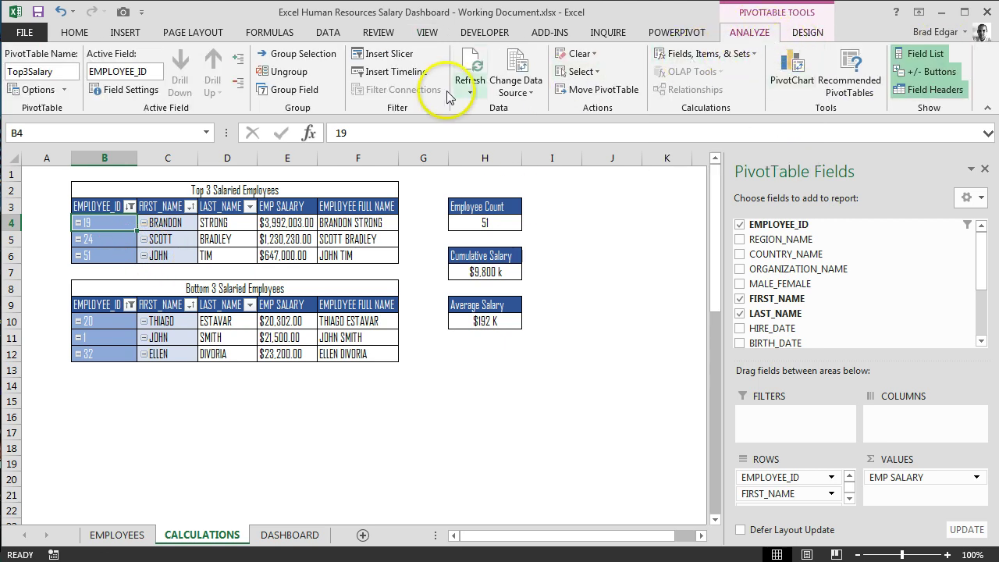
click(383, 61)
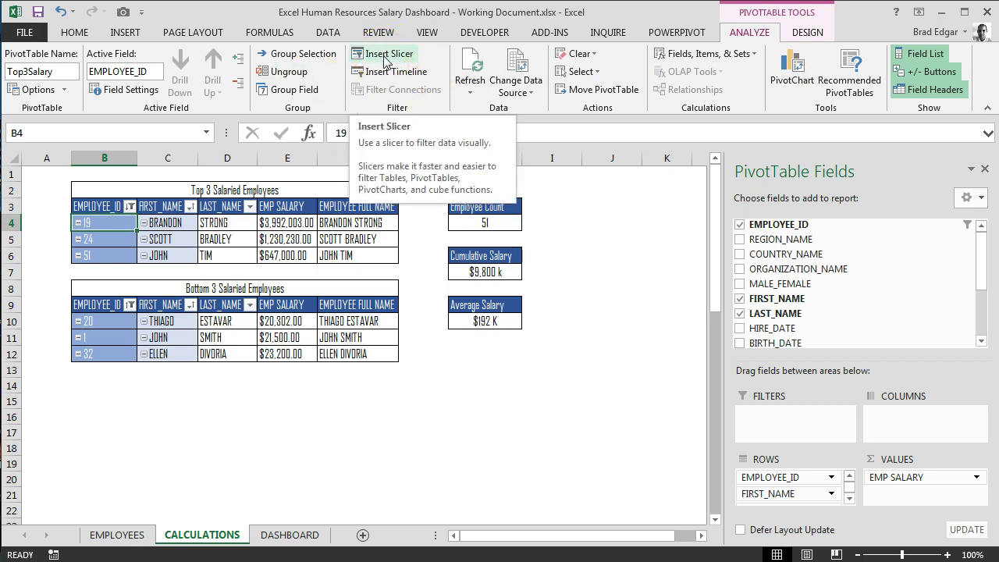
click(384, 61)
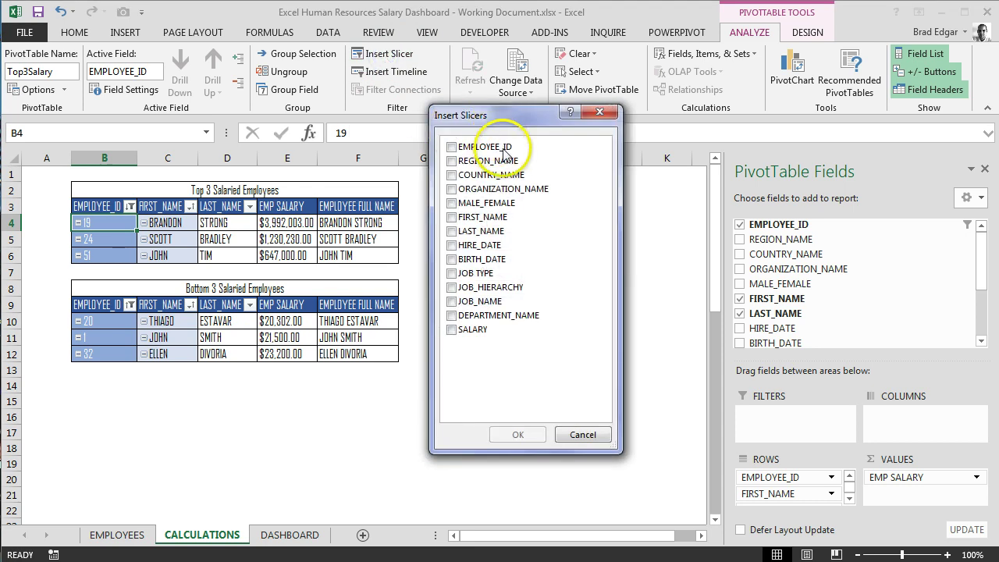
click(453, 179)
click(529, 431)
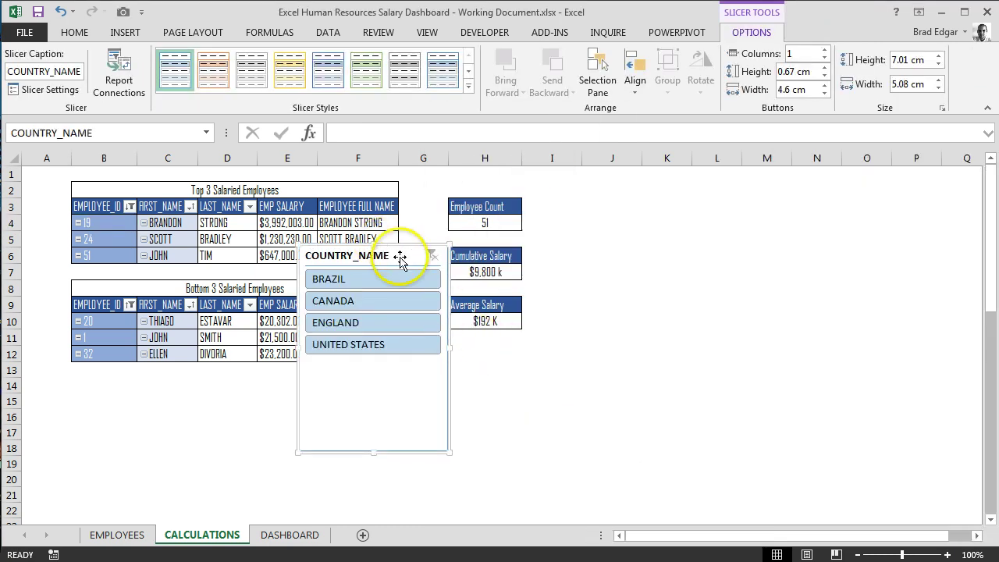
Test the COUNTRY_NAME slicer on the top salaries table by selecting BRAZIL, CANADA, ENGLAND and UNITED STATES in turn
click(380, 254)
drag(381, 254, 442, 249)
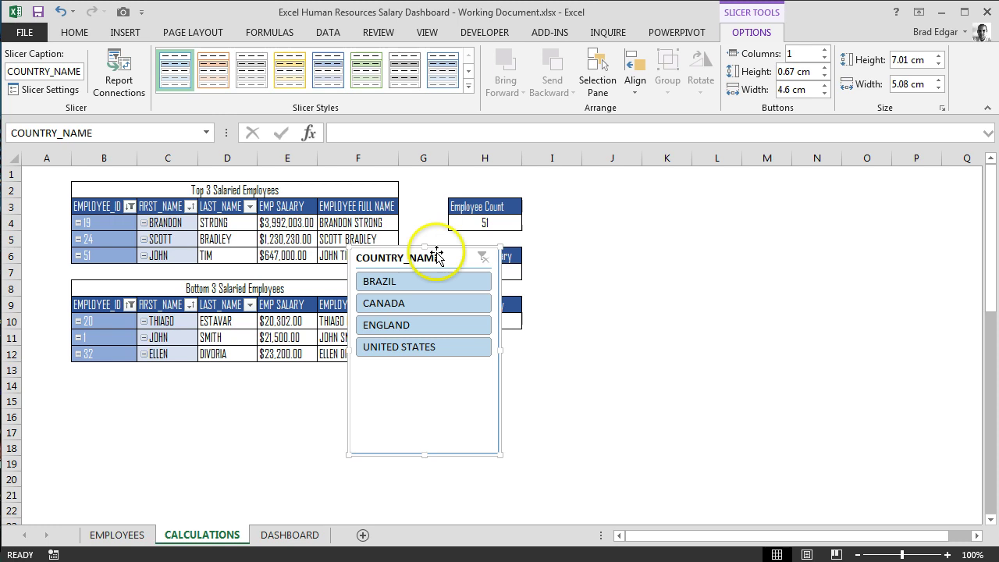
click(388, 283)
click(407, 307)
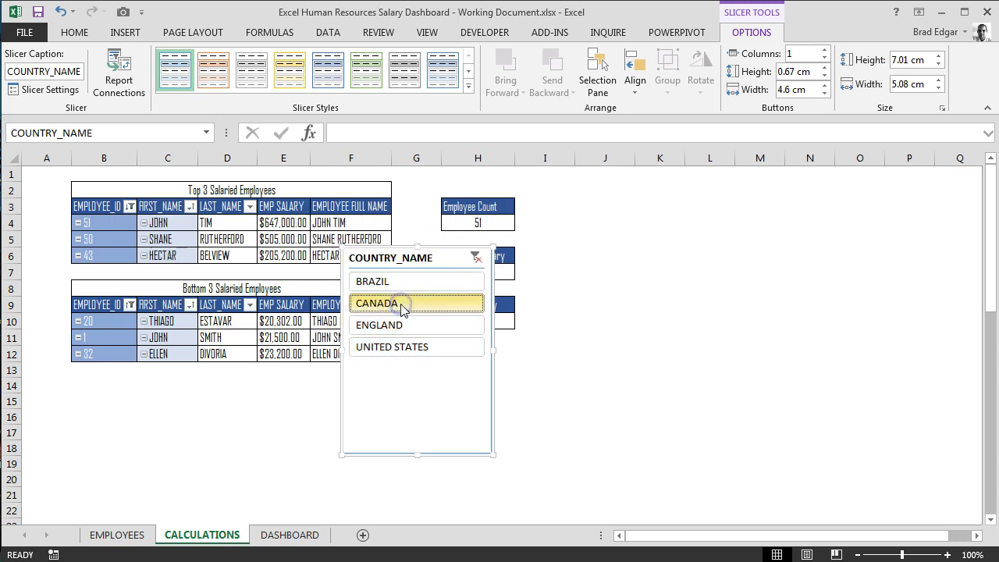
click(396, 326)
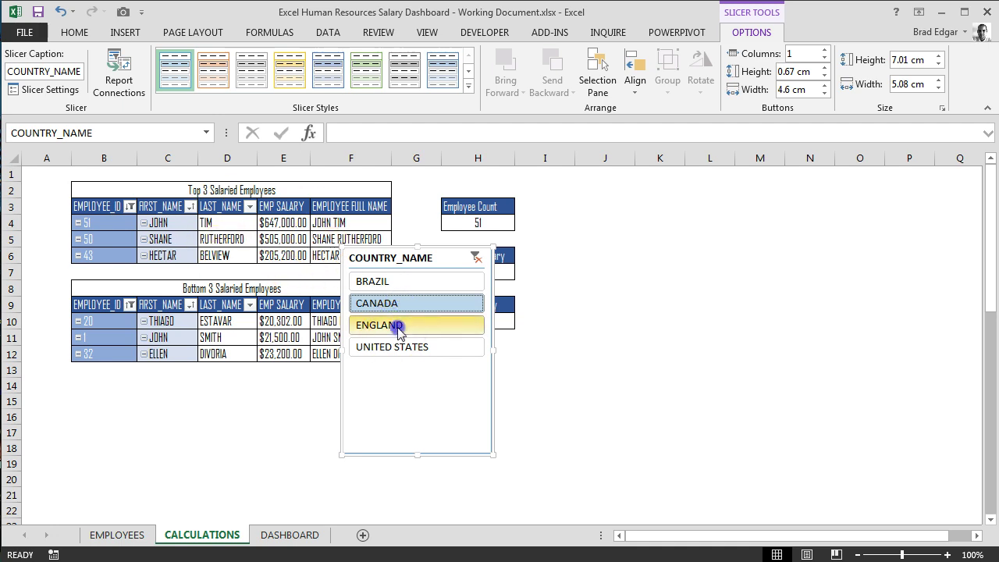
click(381, 348)
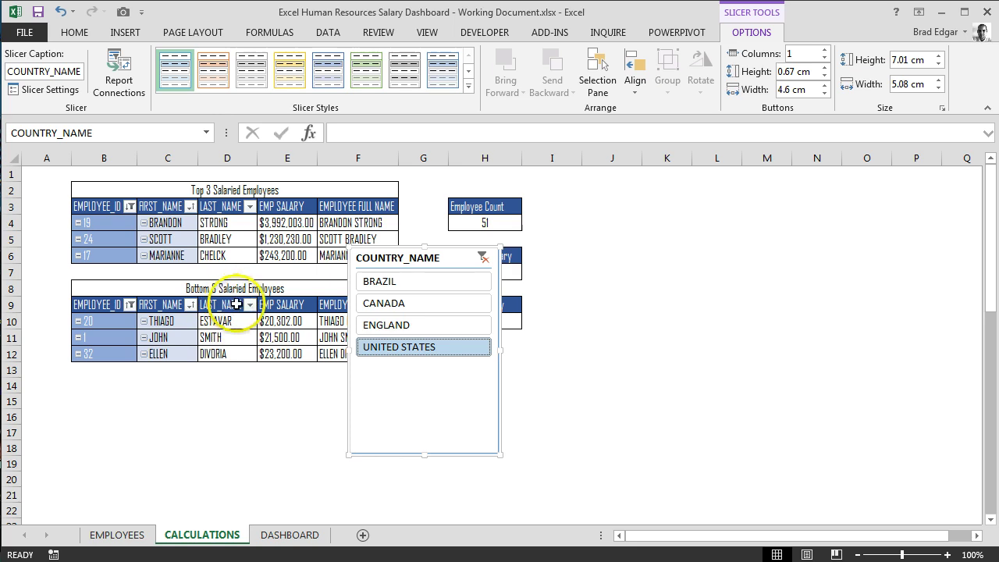
Filter the COUNTRY_NAME slicer to BRAZIL and place it clear of the summary cells, starting at row 3 beyond column H
drag(450, 248, 711, 251)
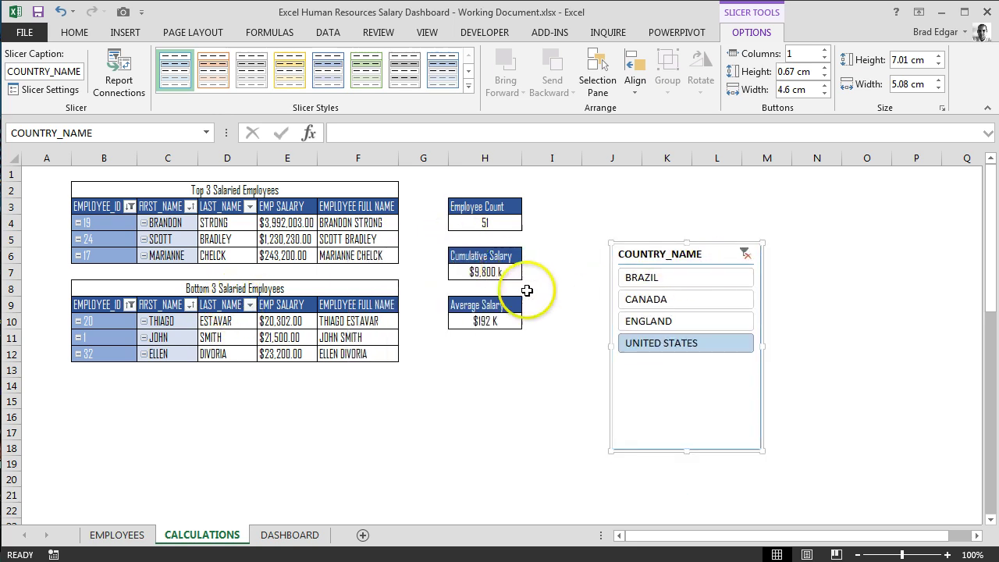
click(677, 277)
drag(669, 252, 575, 228)
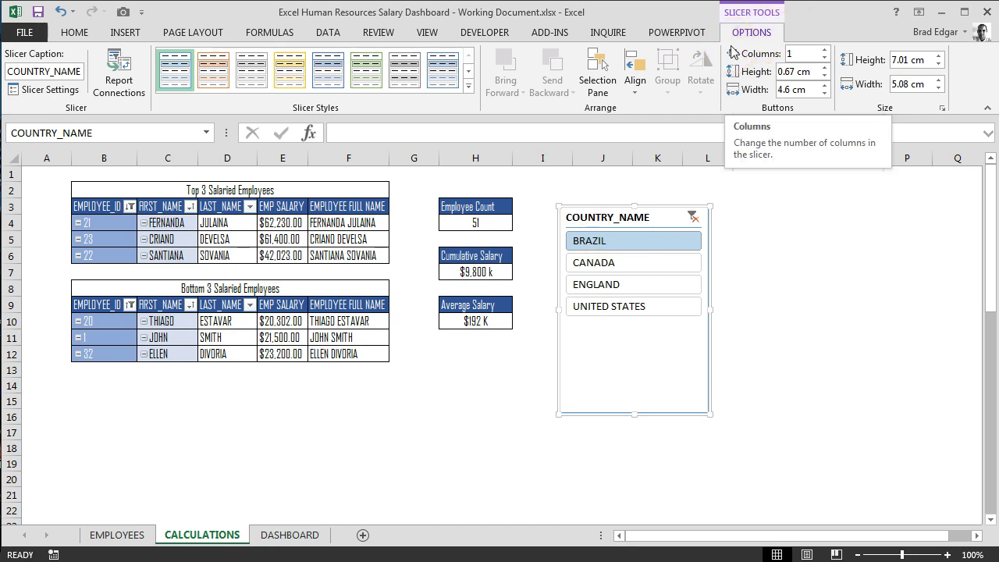
Connect the COUNTRY_NAME slicer to the EMPLOYEE COUNT, CUMSALARY, Bottom3Salary and AVGSALARY pivot tables as well
click(120, 84)
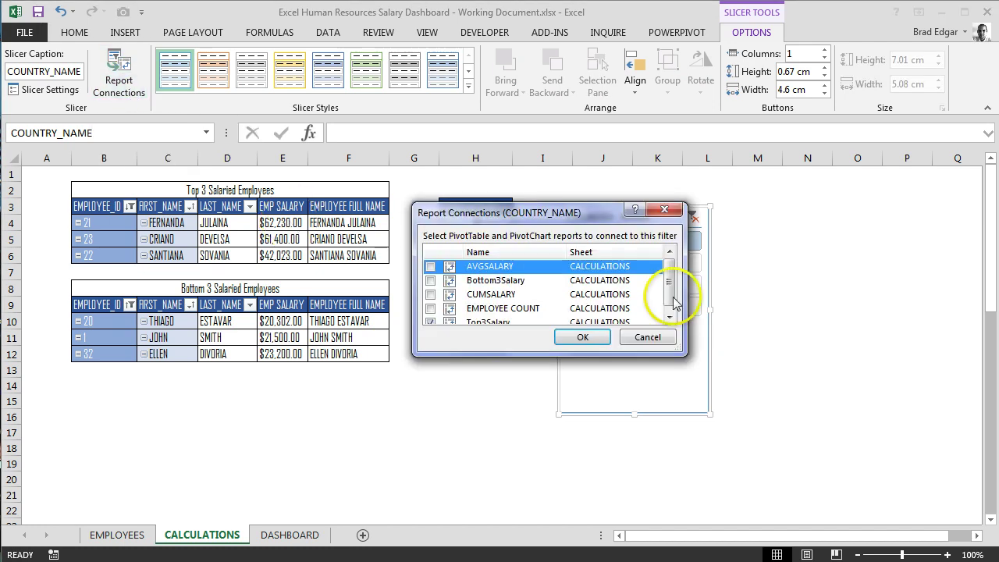
drag(669, 283, 669, 288)
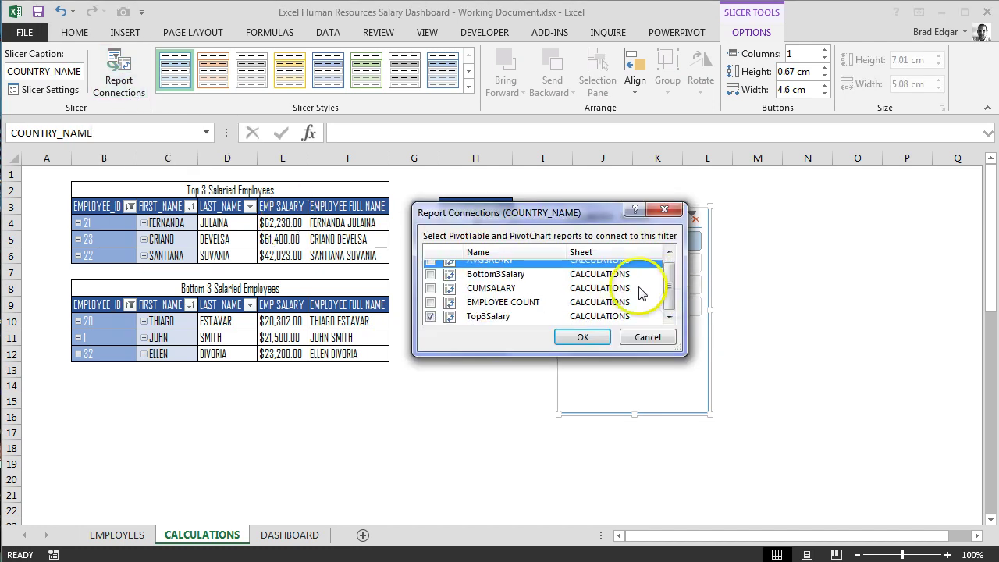
scroll(664, 279, up, 1)
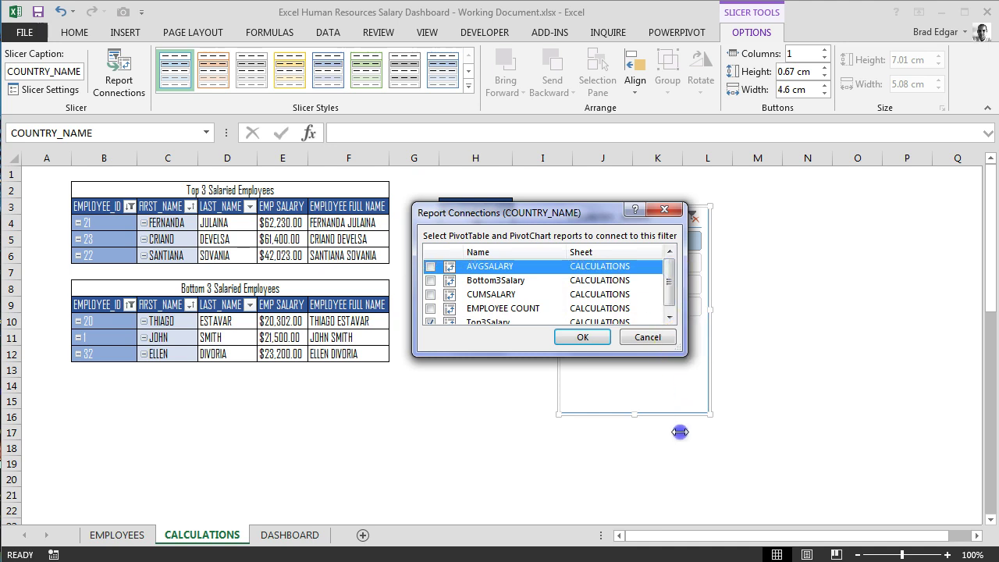
drag(684, 353, 677, 466)
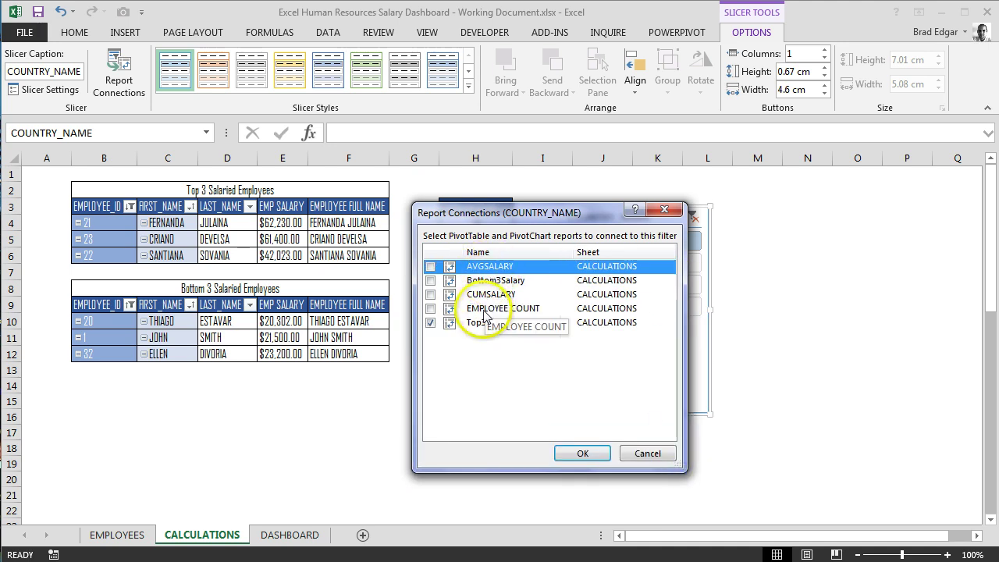
click(431, 310)
click(431, 295)
click(431, 281)
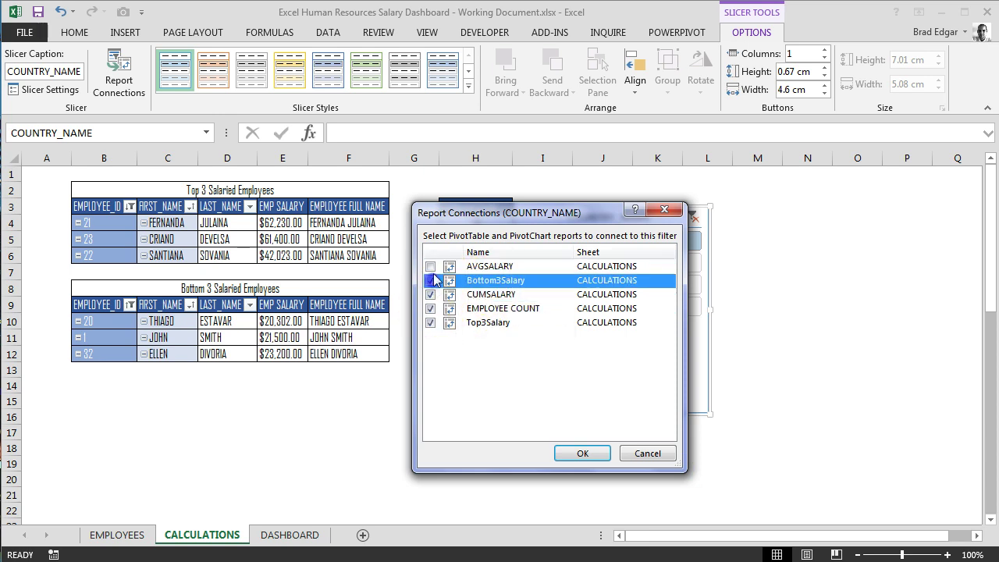
click(431, 267)
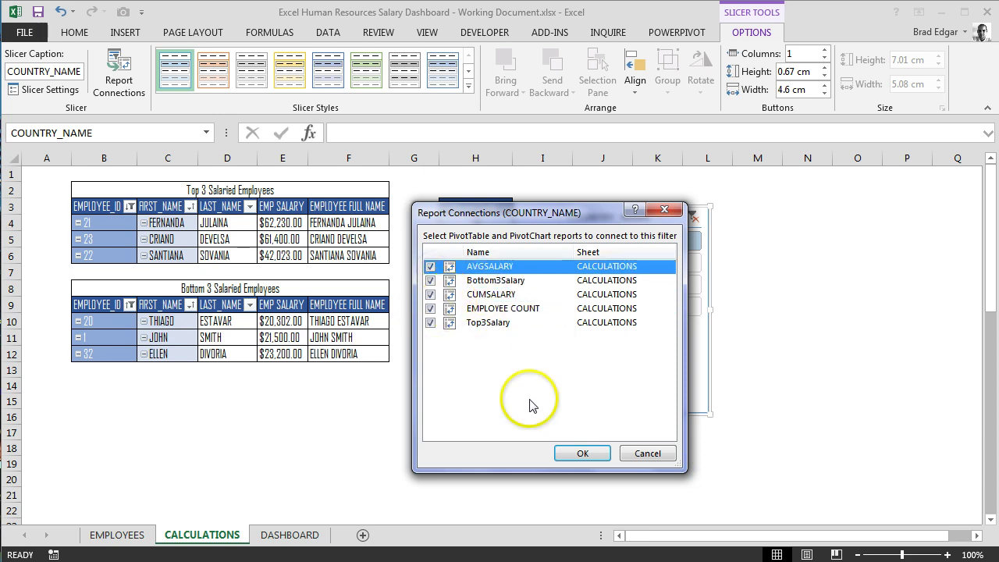
click(588, 455)
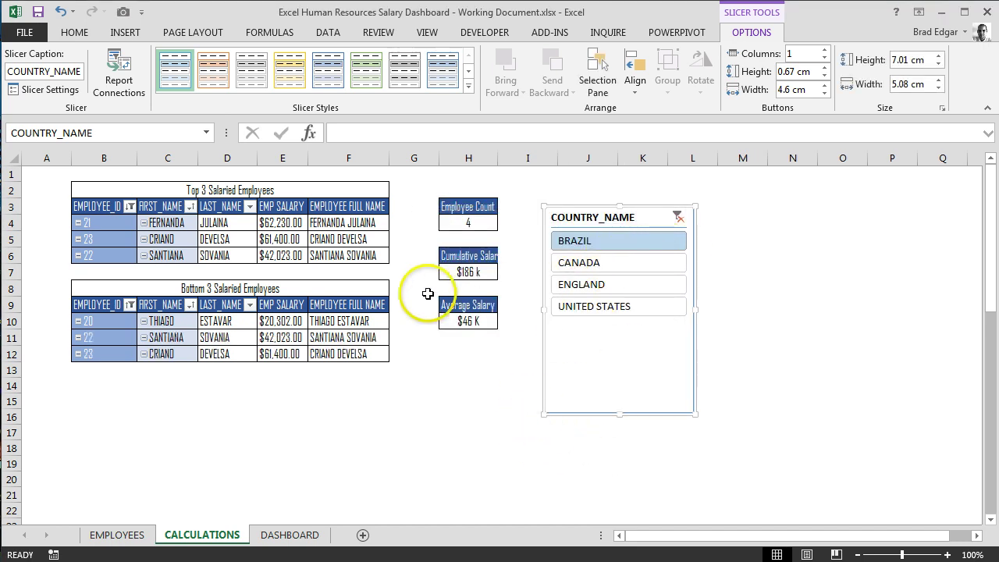
Filter the connected pivot tables to CANADA and adjust the widths of columns E and H
click(612, 271)
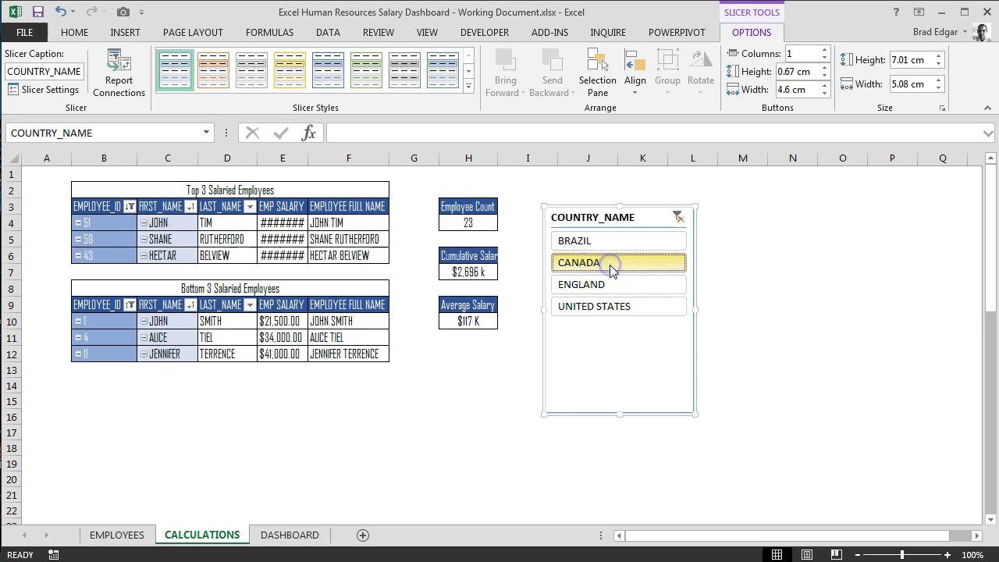
double_click(309, 158)
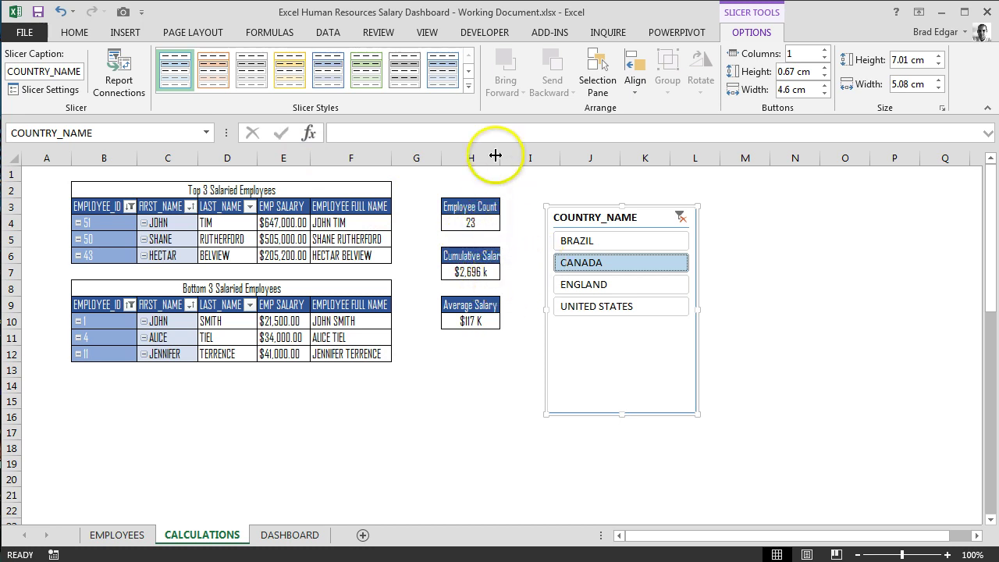
drag(499, 158, 503, 158)
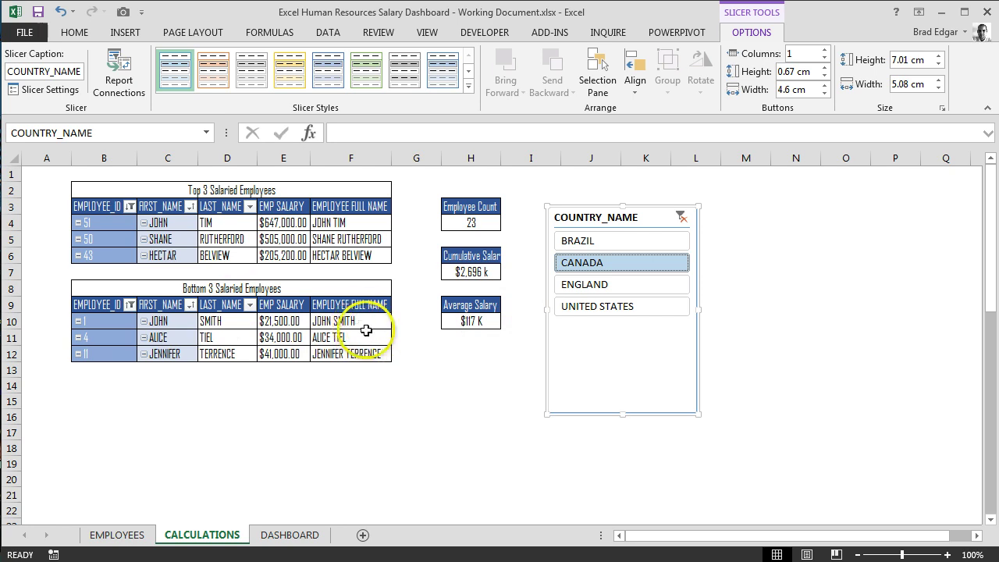
Clear the COUNTRY_NAME slicer's filter and autofit column E to the salary values
click(681, 219)
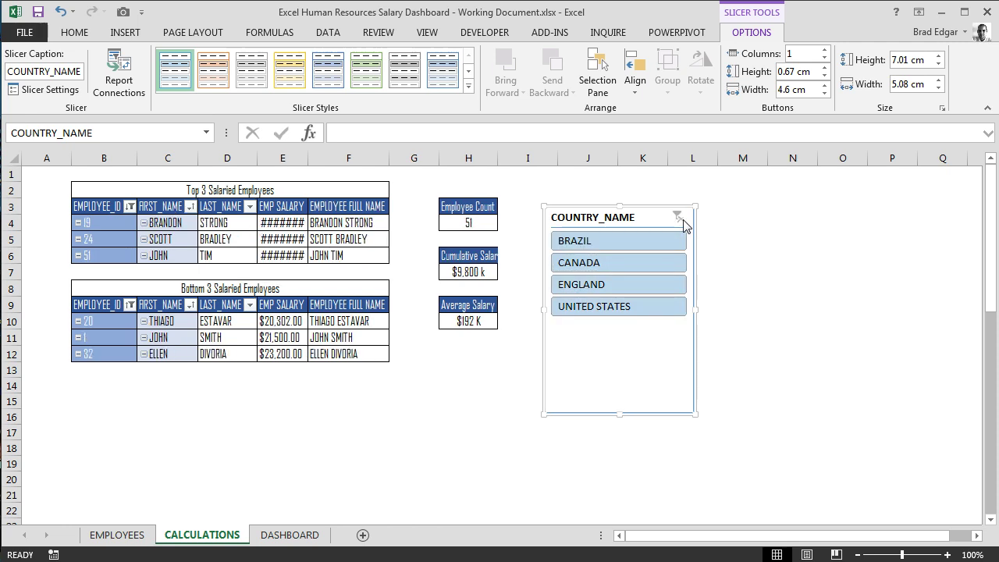
double_click(308, 158)
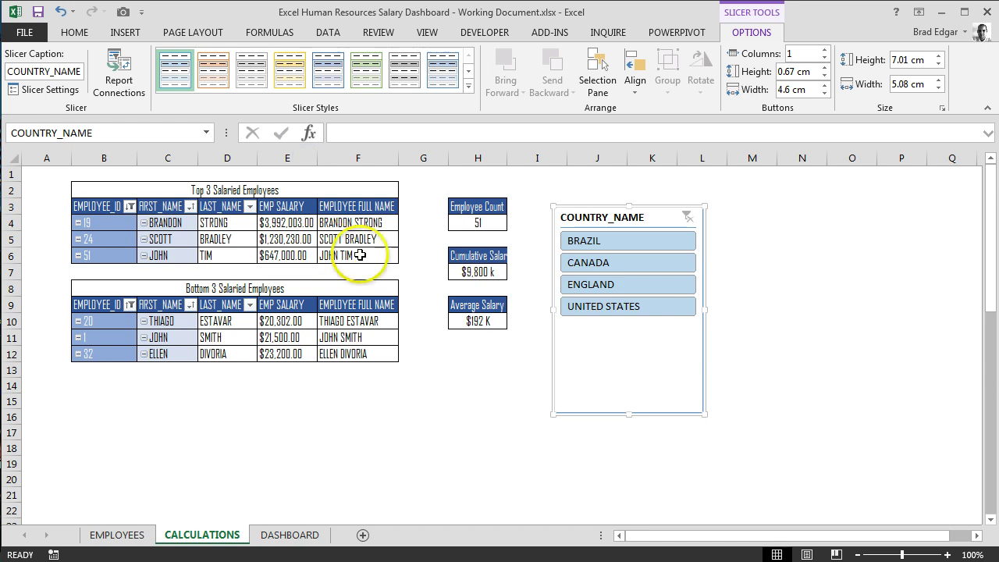
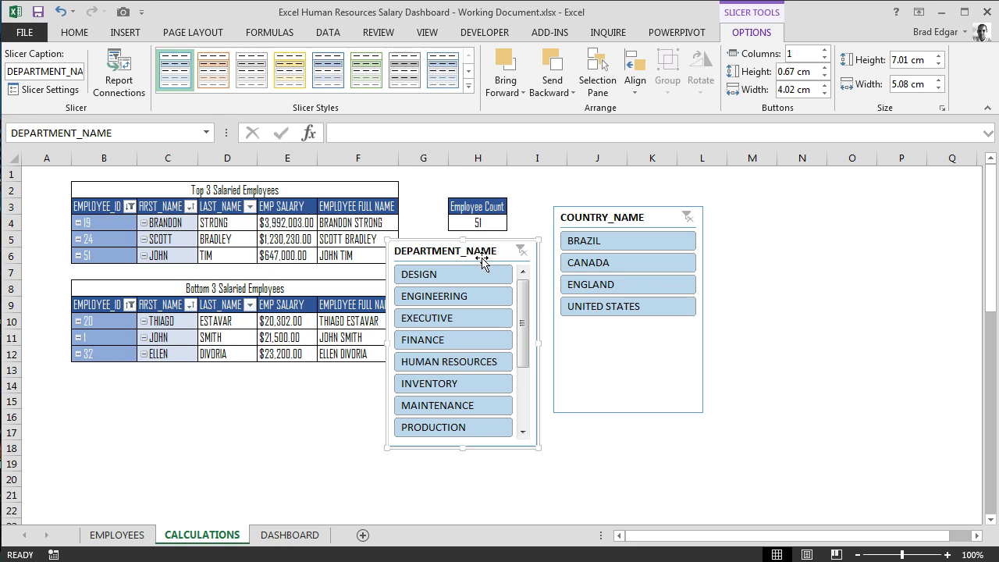
Connect the DEPARTMENT_NAME slicer to the EMPLOYEE COUNT, CUMSALARY, Bottom3Salary and AVGSALARY pivot tables in addition to Top3Salary
drag(476, 250, 433, 220)
click(436, 222)
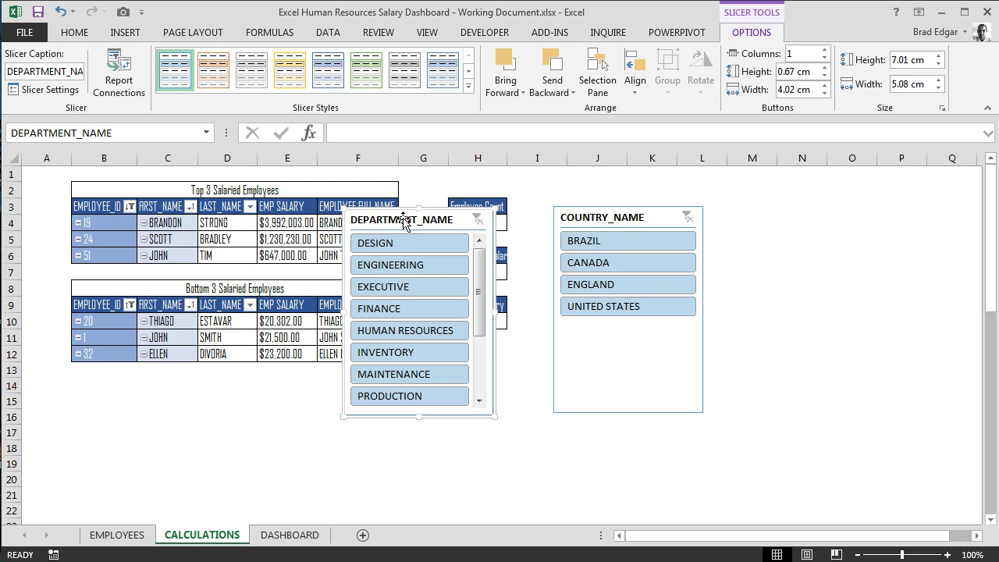
click(118, 81)
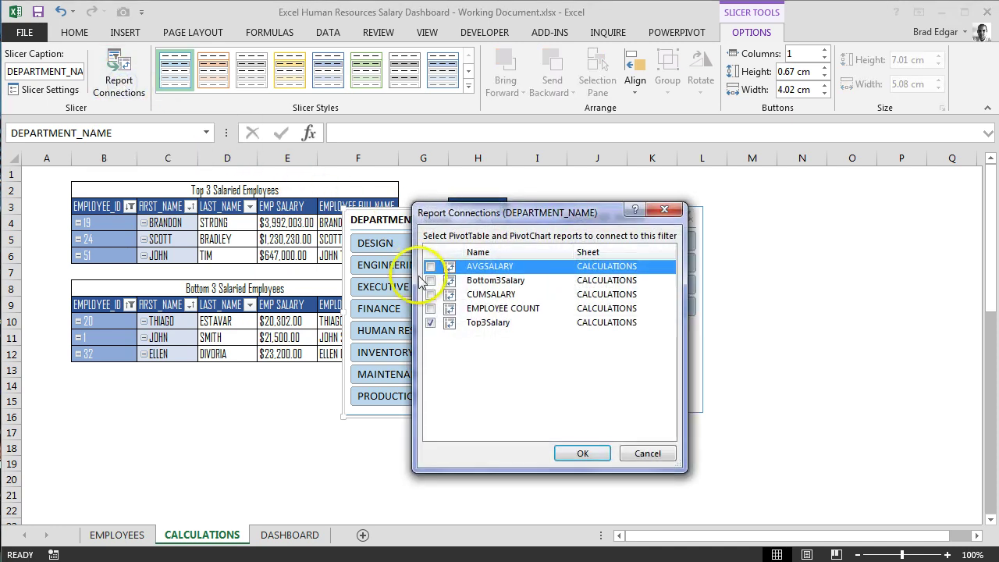
click(431, 309)
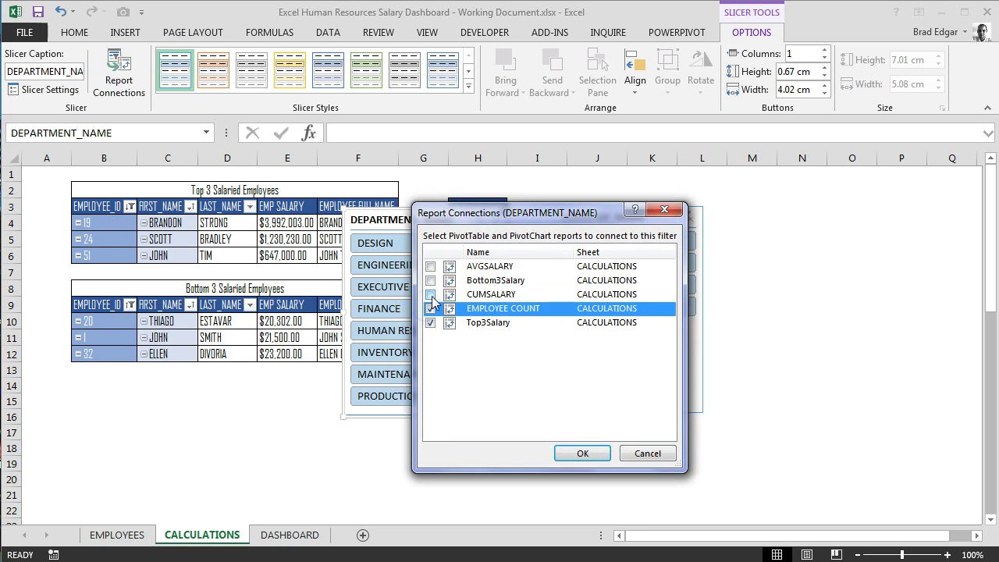
click(431, 295)
click(431, 280)
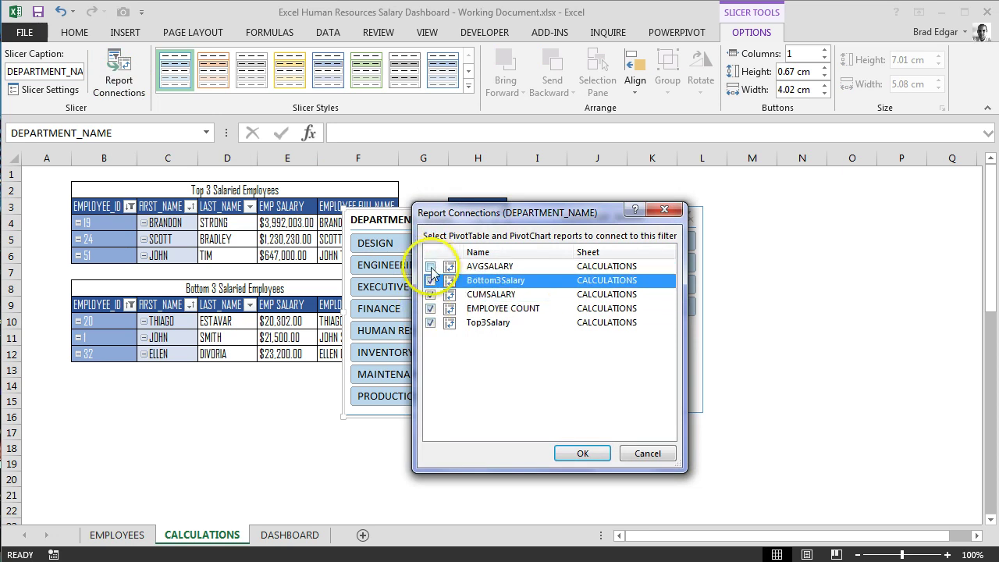
click(430, 266)
click(586, 455)
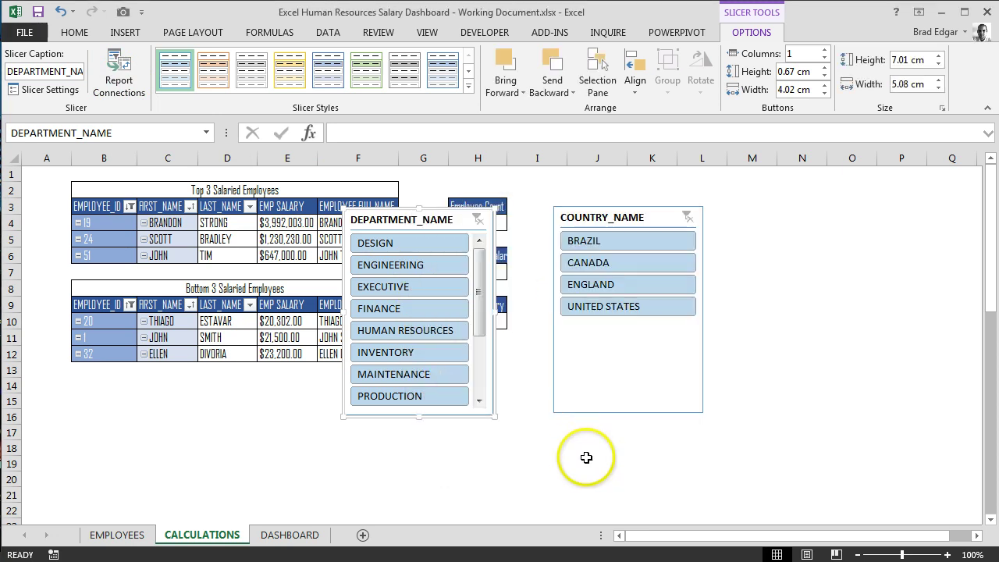
Filter the pivot tables to the FINANCE department and move the DEPARTMENT_NAME slicer to the far side of the COUNTRY_NAME slicer
click(408, 312)
drag(435, 216, 808, 210)
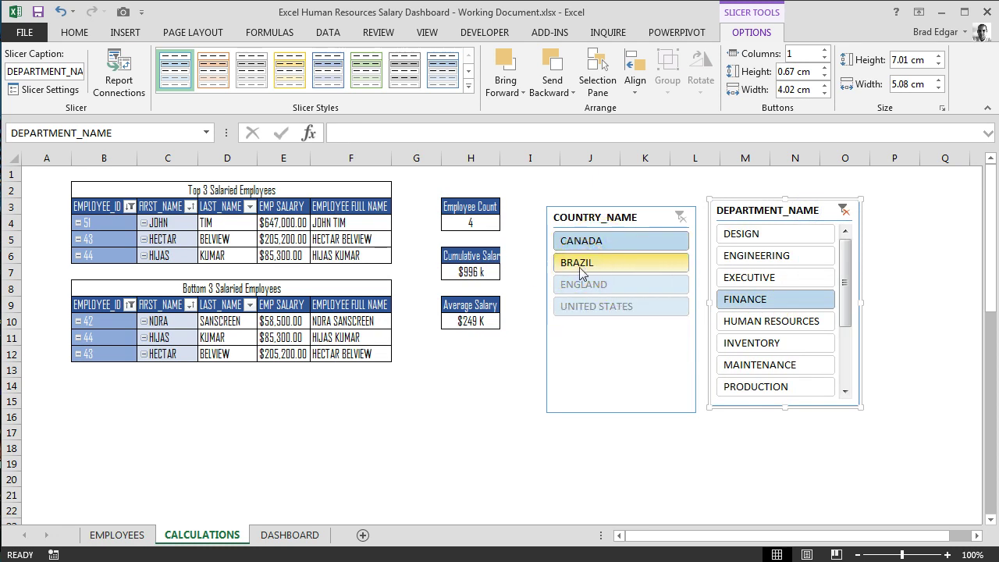
click(629, 285)
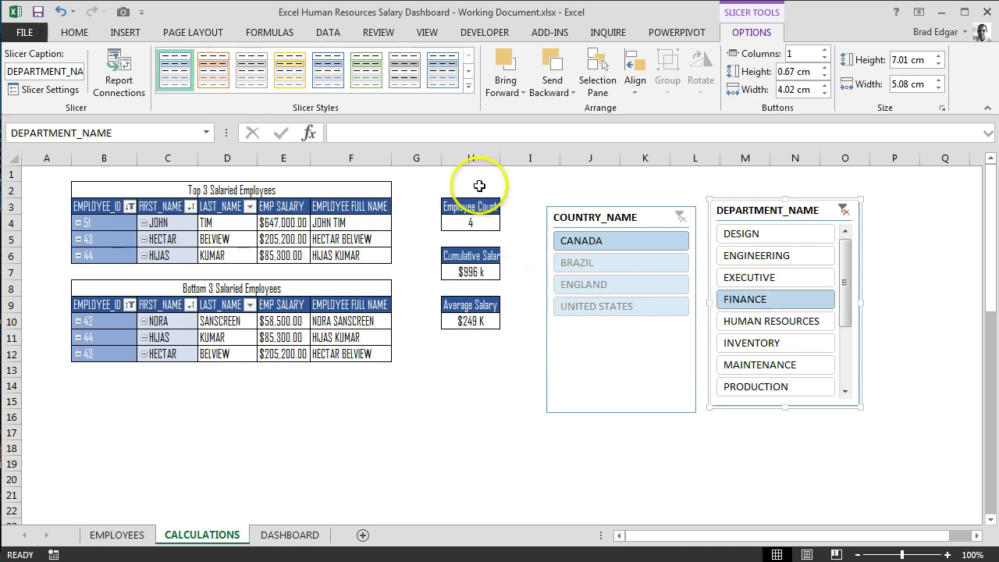
mouse_move(487, 223)
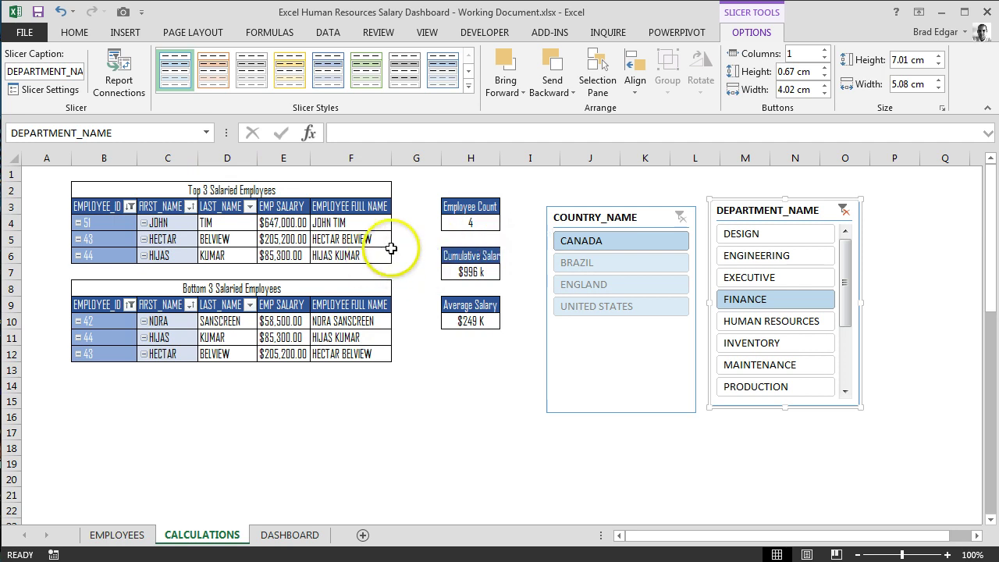
Clear the DEPARTMENT_NAME slicer's filter and place the slicer close beside COUNTRY_NAME with their upper edges level
click(843, 210)
mouse_move(799, 204)
mouse_down()
mouse_move(796, 216)
mouse_move(790, 209)
mouse_up()
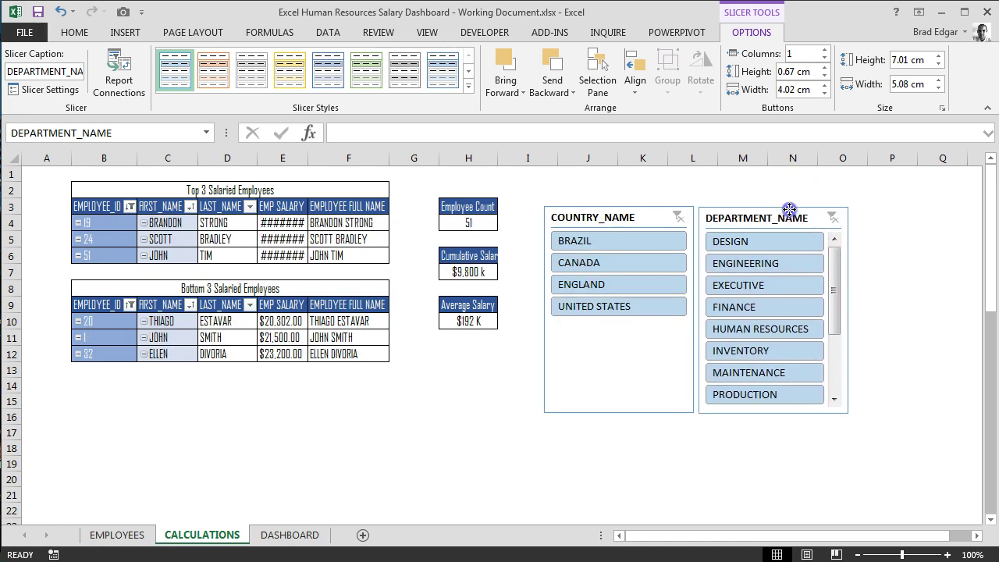
Cut the COUNTRY_NAME and DEPARTMENT_NAME slicers together from the CALCULATIONS sheet and paste them at cell B4 of the DASHBOARD sheet
ctrl+click(656, 209)
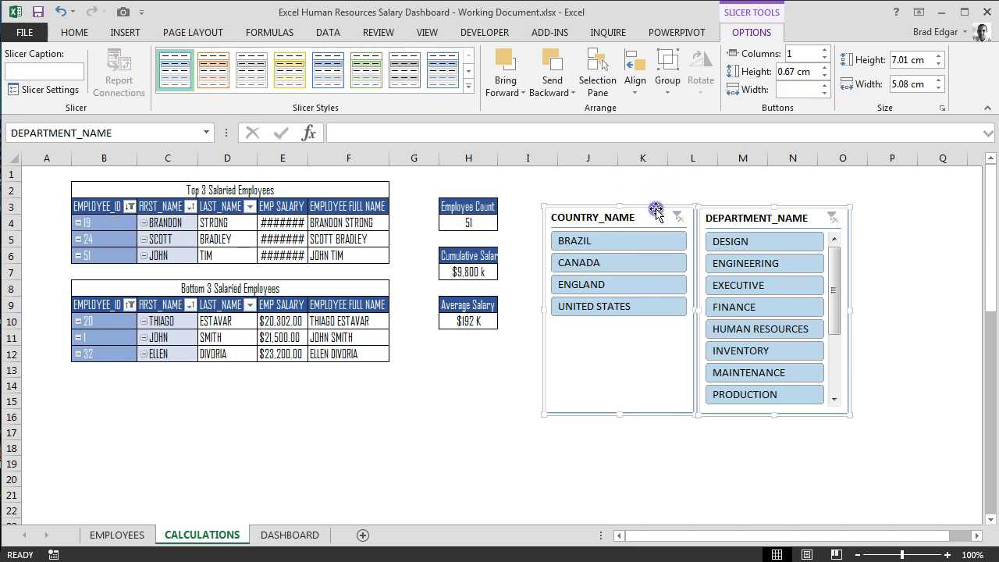
right_click(656, 211)
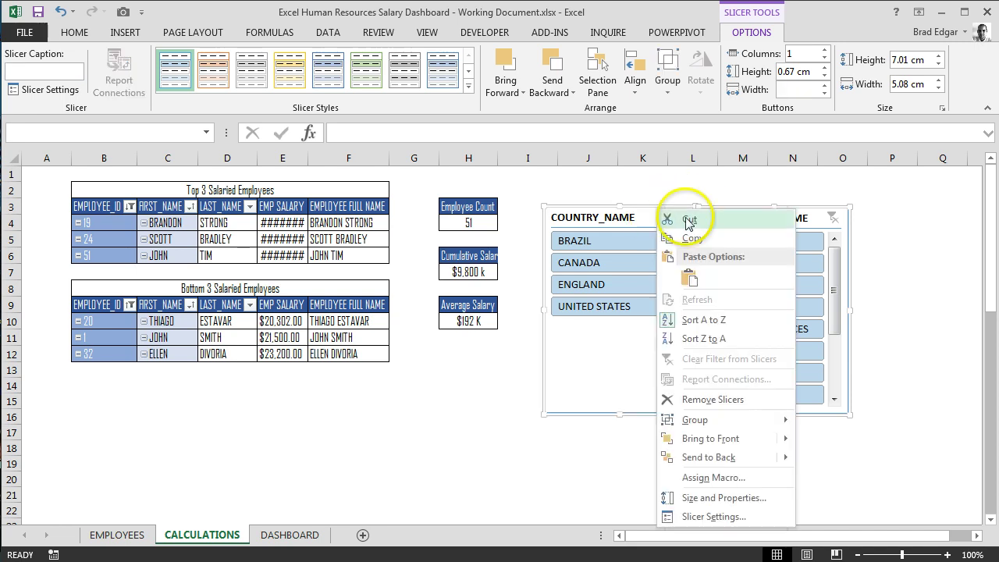
click(691, 217)
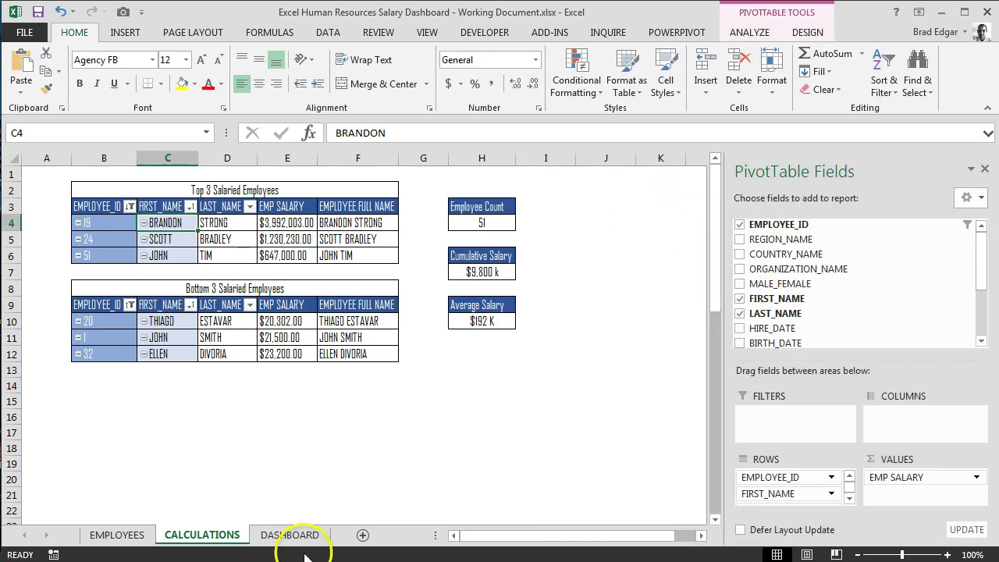
click(290, 534)
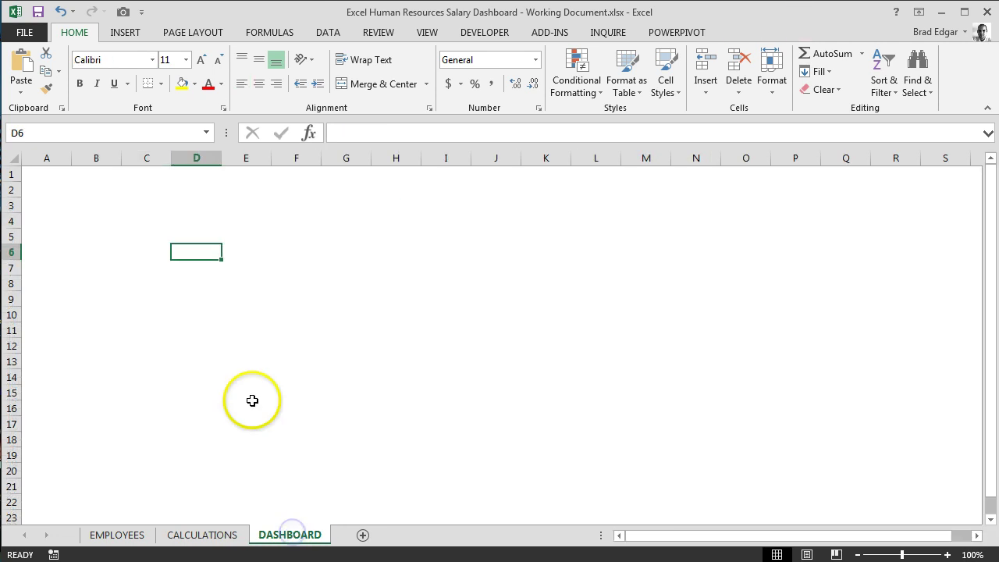
click(96, 222)
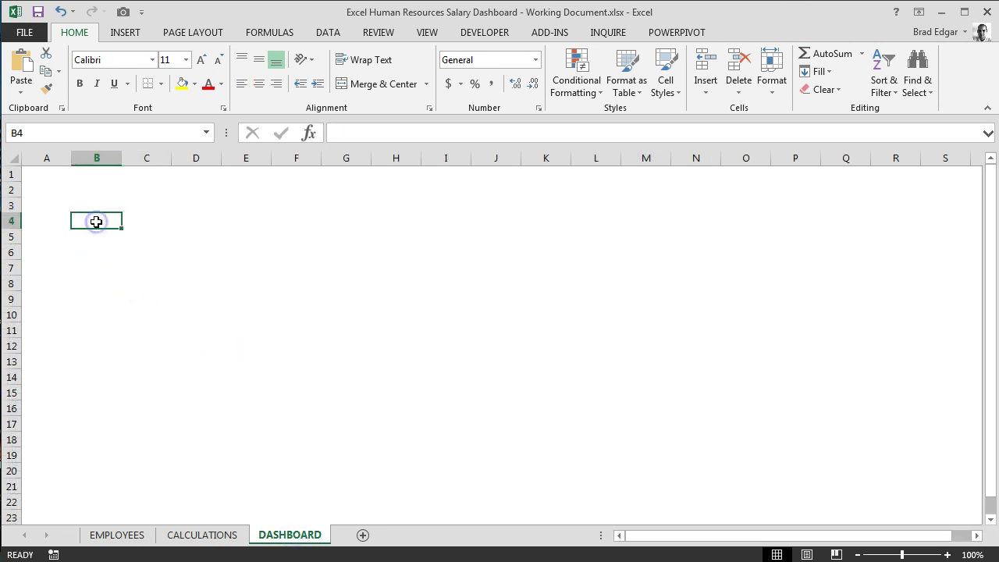
right_click(96, 222)
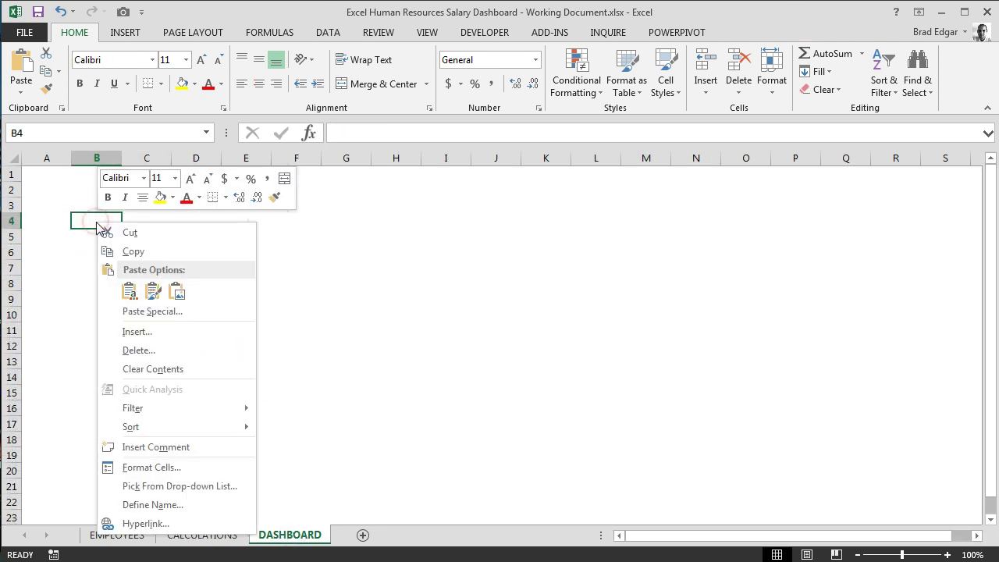
click(129, 294)
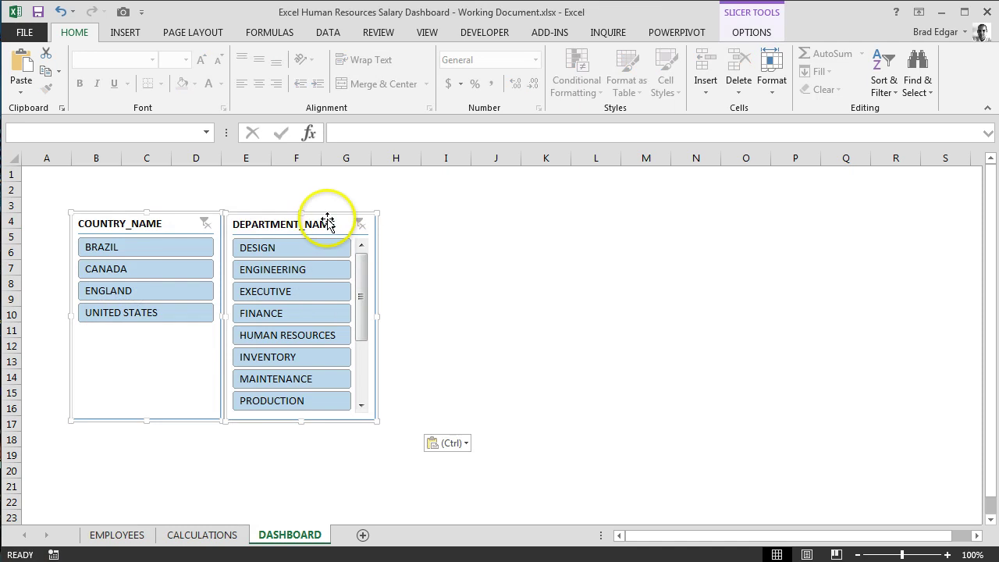
Reposition the two slicers side by side on the DASHBOARD sheet, starting at row 2 in column D
drag(327, 219, 420, 192)
click(528, 252)
click(327, 188)
drag(223, 192, 314, 189)
drag(396, 187, 384, 193)
click(546, 251)
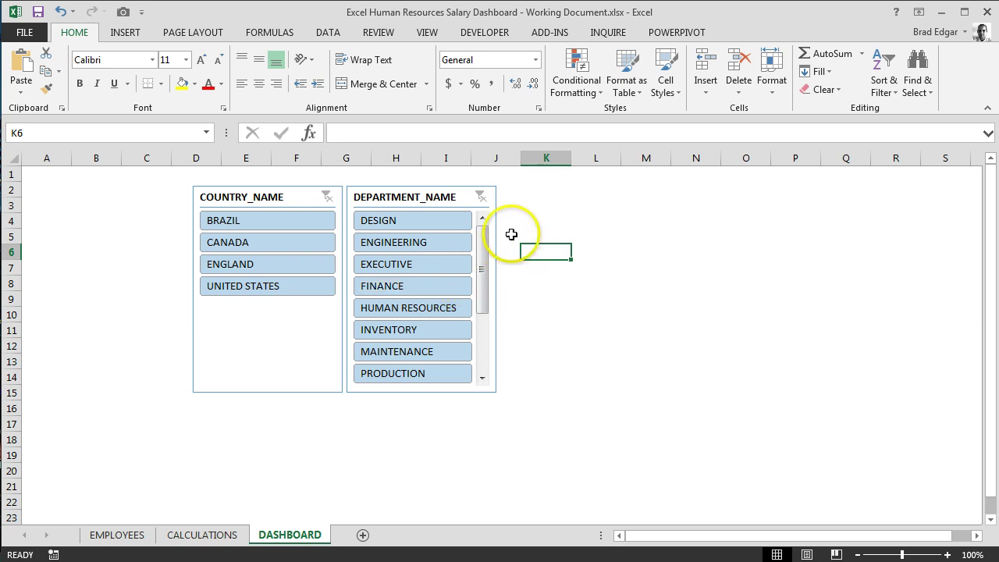
Apply the fifth Dark slicer style, the deep blue one, to the DEPARTMENT_NAME slicer and widen its gap from COUNTRY_NAME
click(398, 197)
click(751, 32)
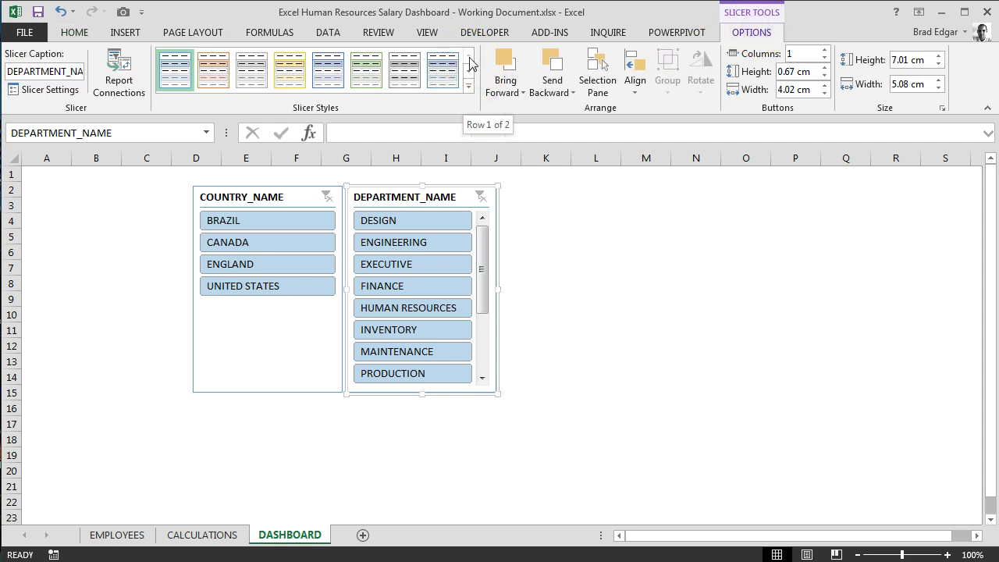
click(469, 87)
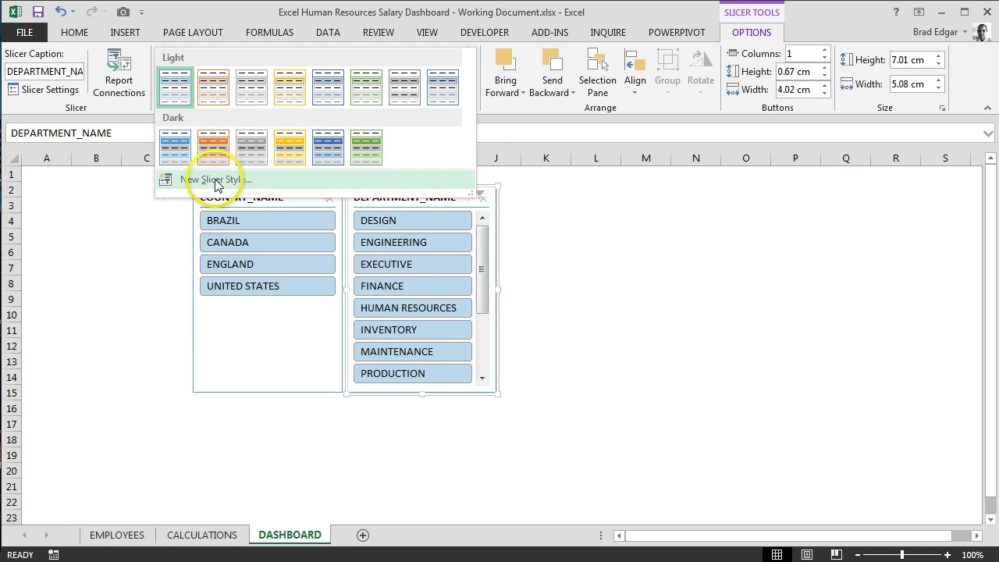
click(179, 80)
right_click(179, 77)
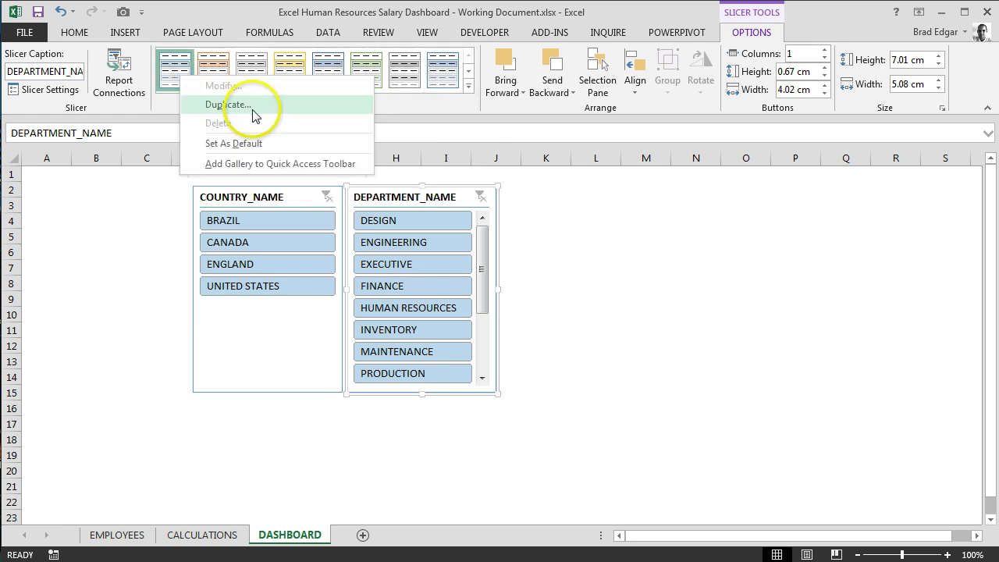
click(469, 87)
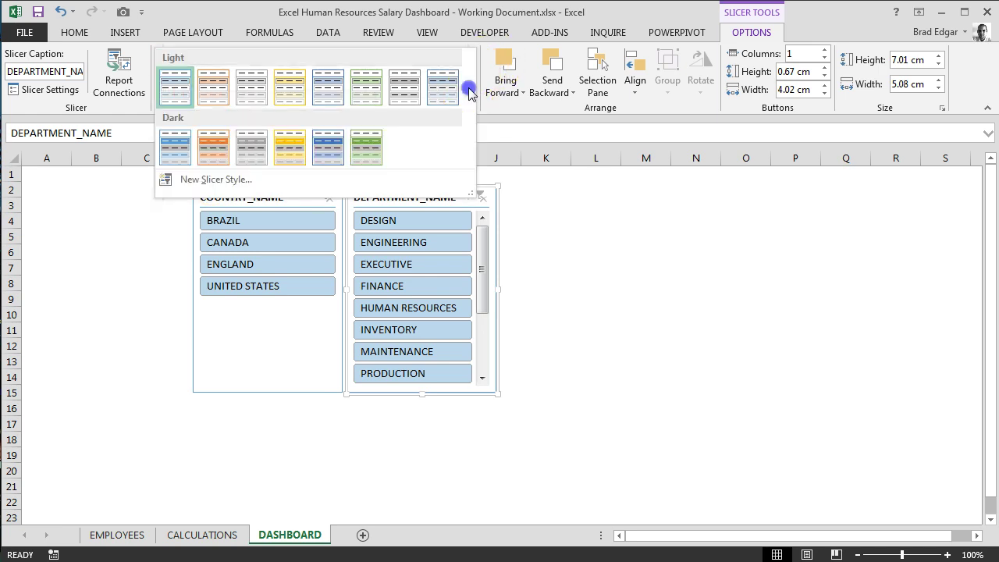
click(329, 150)
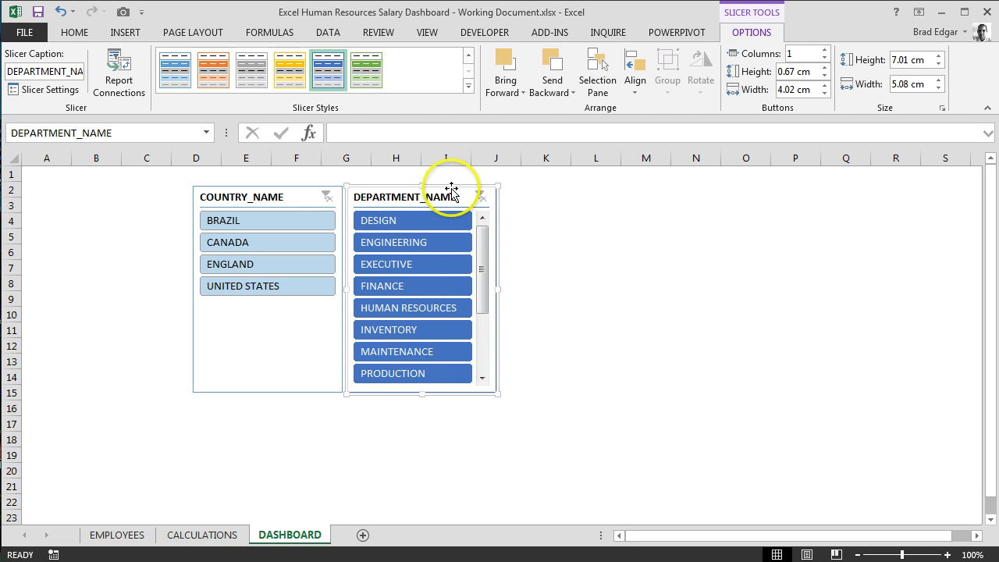
drag(455, 192, 468, 191)
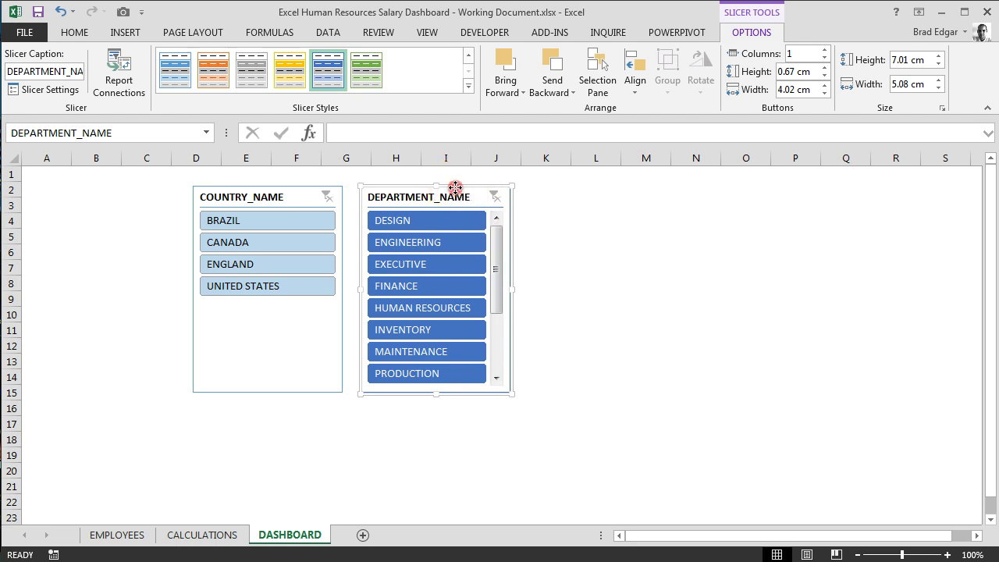
Duplicate the DEPARTMENT_NAME slicer's dark blue style as a new style named Custom Slicer Style
right_click(455, 188)
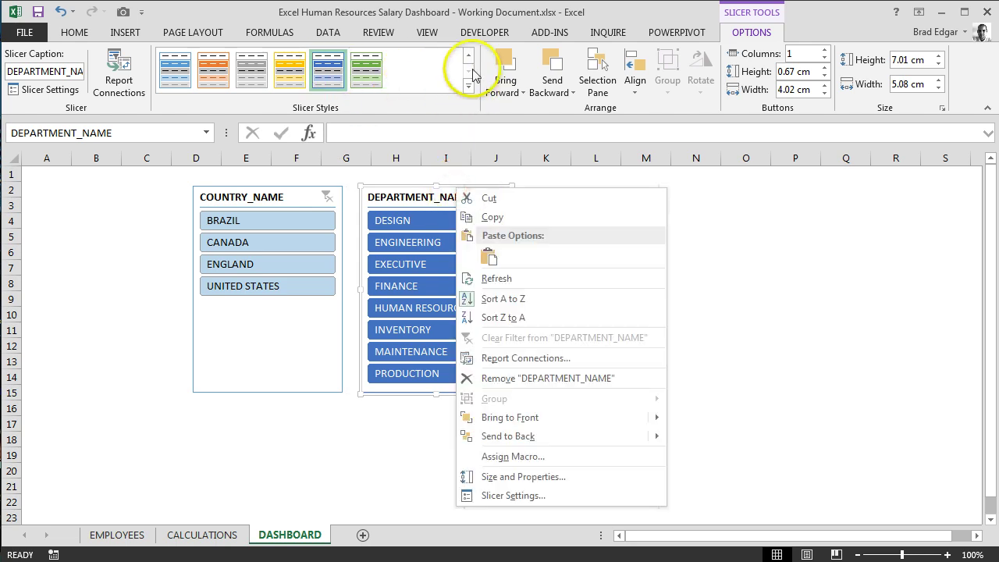
right_click(328, 76)
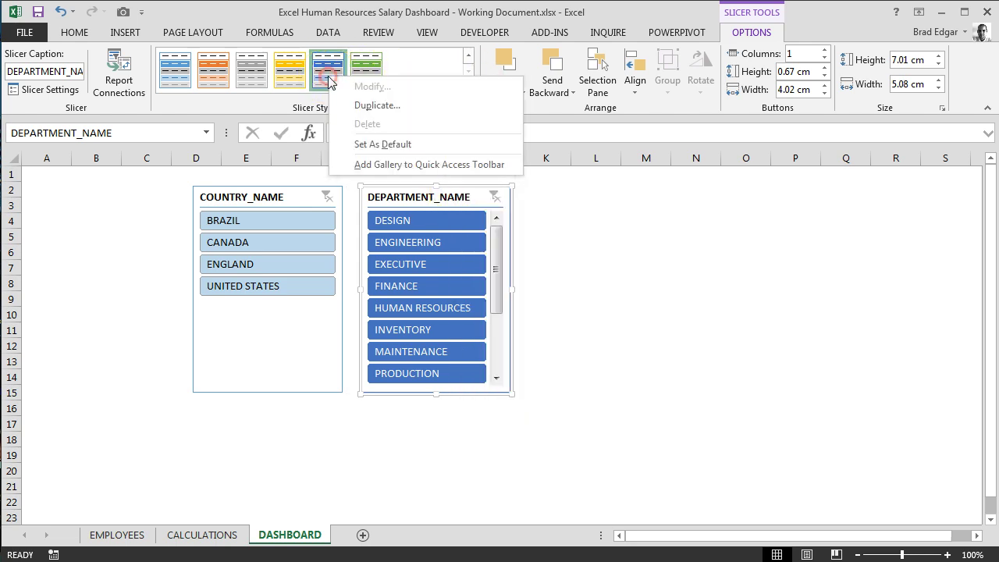
click(473, 61)
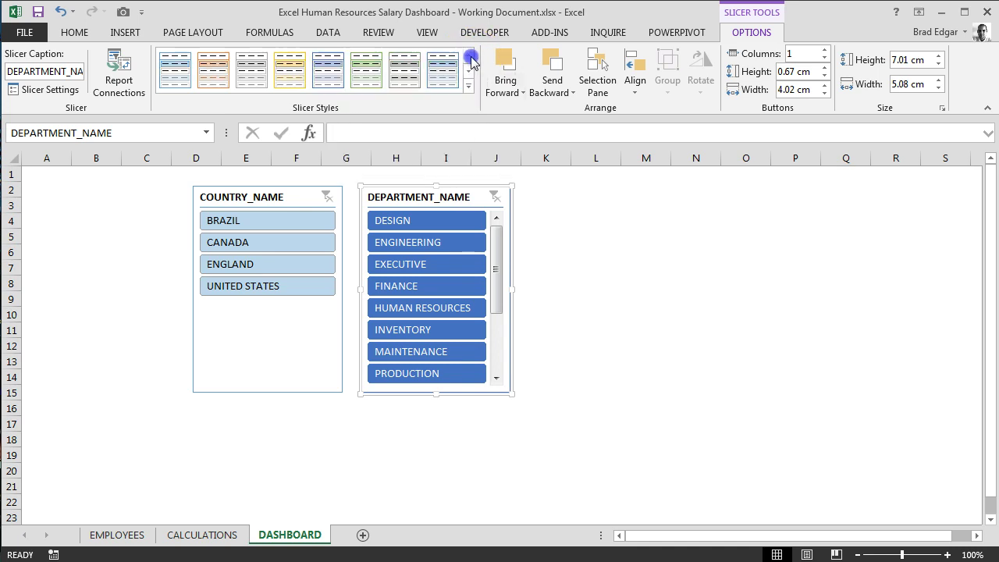
click(469, 83)
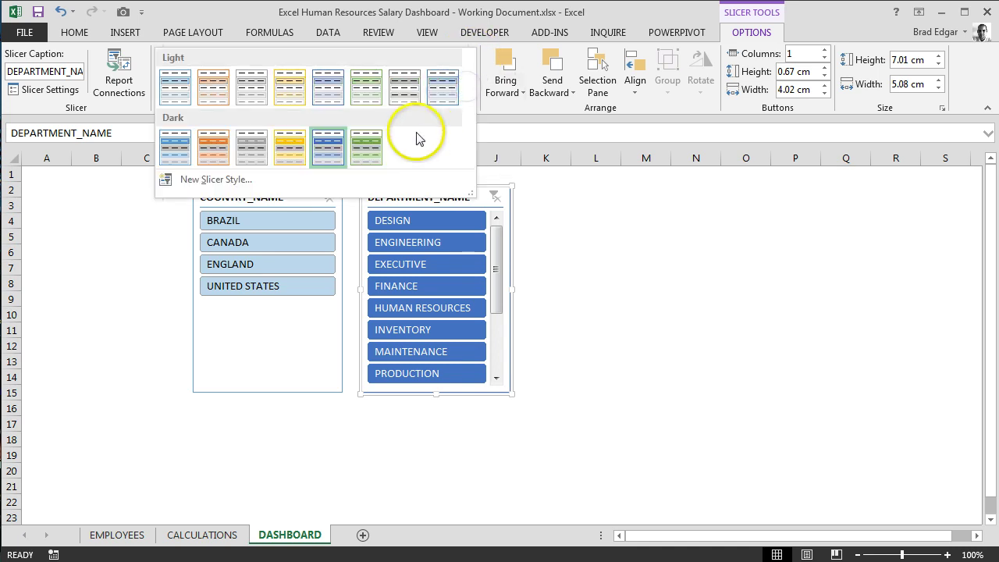
click(331, 151)
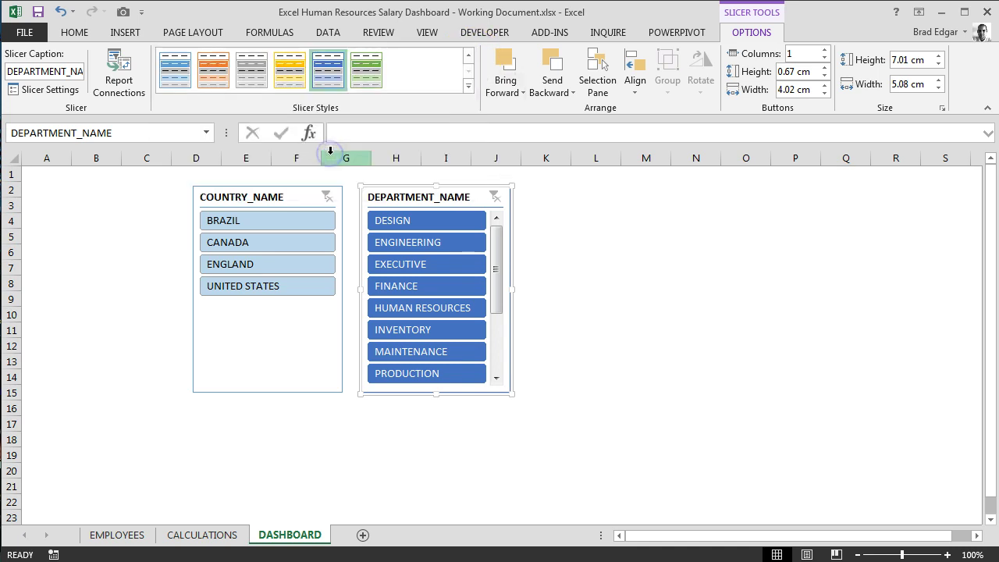
right_click(335, 67)
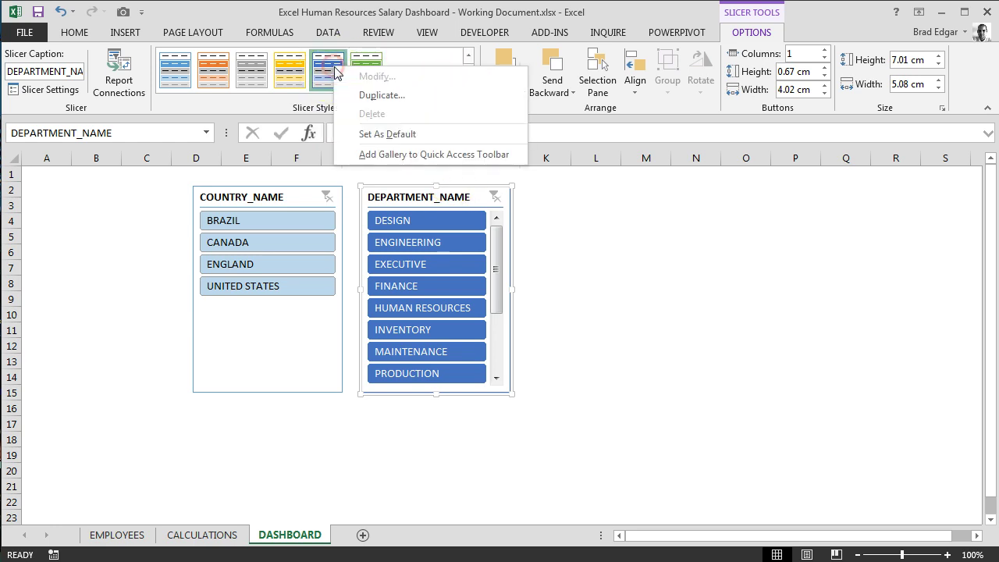
click(381, 96)
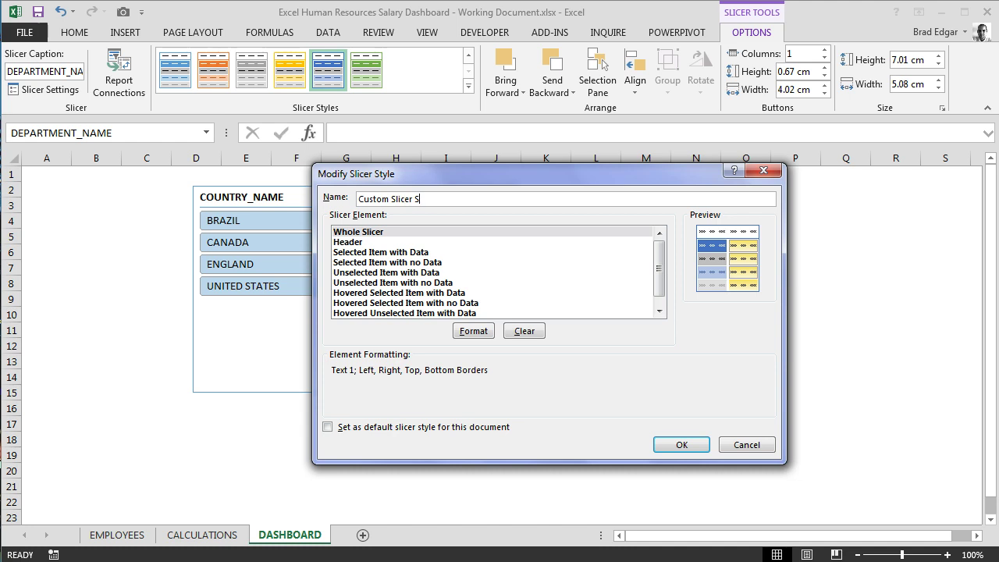
key(Return)
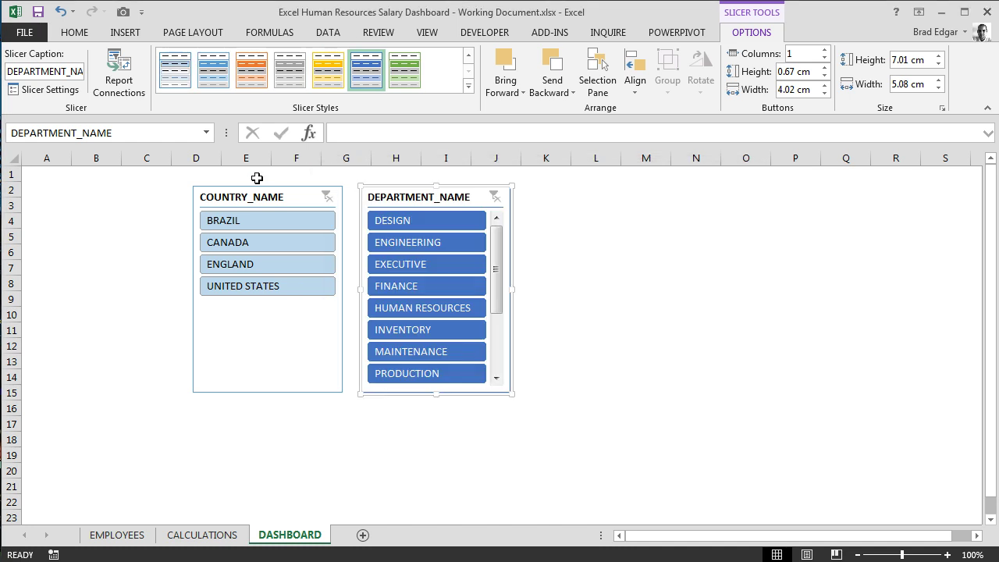
Apply Custom Slicer Style to the DEPARTMENT_NAME slicer and open that style for modification
right_click(365, 73)
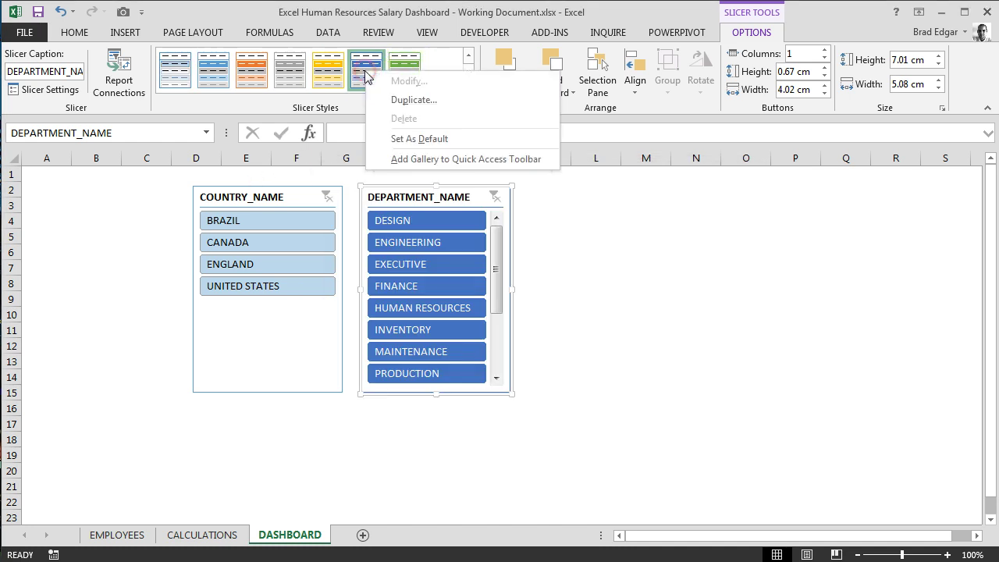
key(Escape)
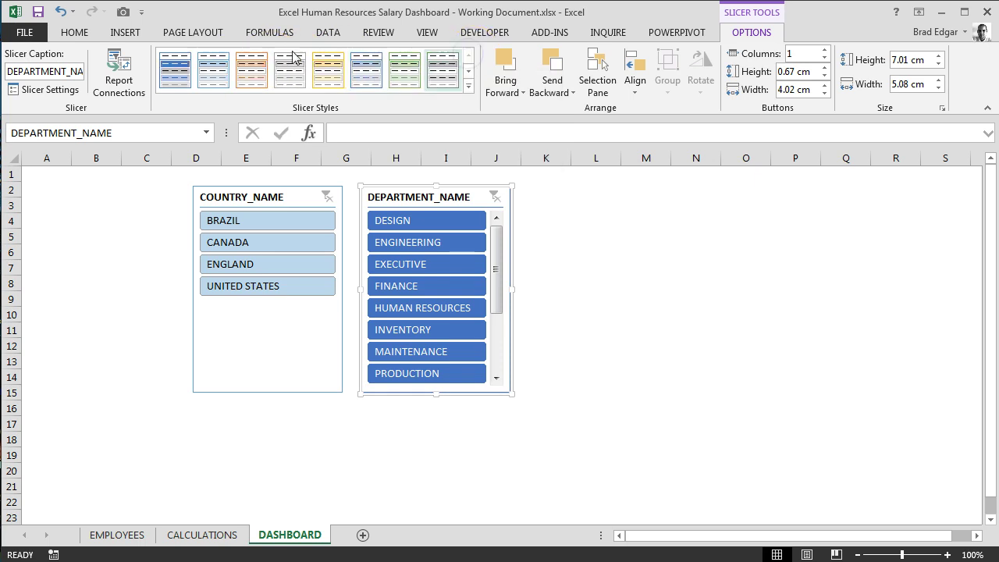
click(176, 72)
right_click(181, 68)
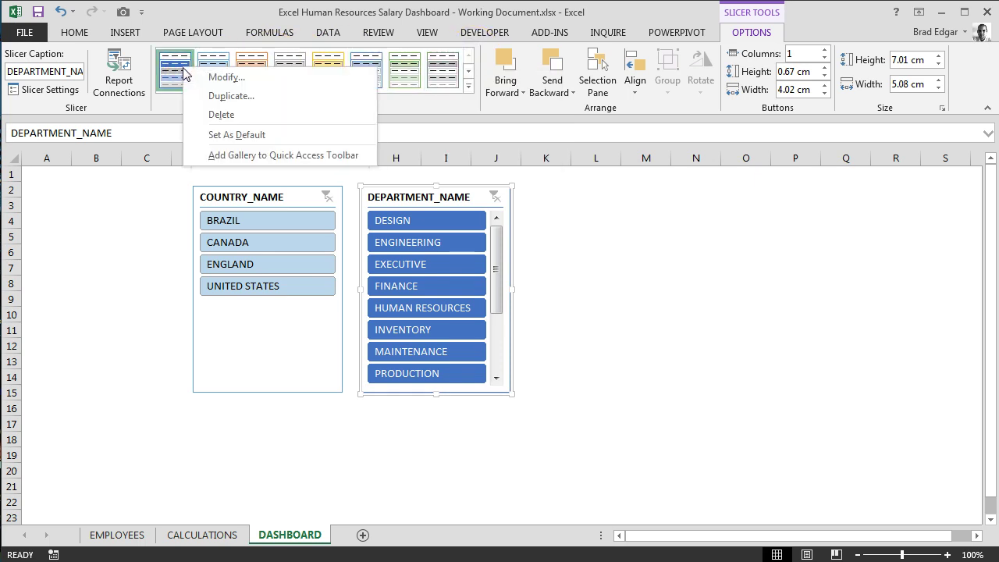
click(226, 78)
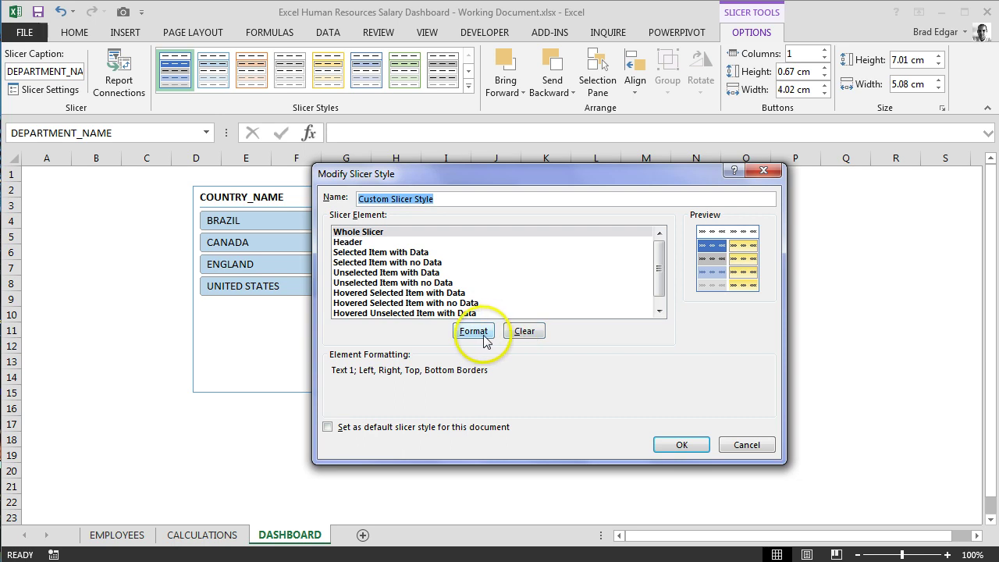
Set the font of the Whole Slicer element in Custom Slicer Style to Agency FB, size 12
click(474, 335)
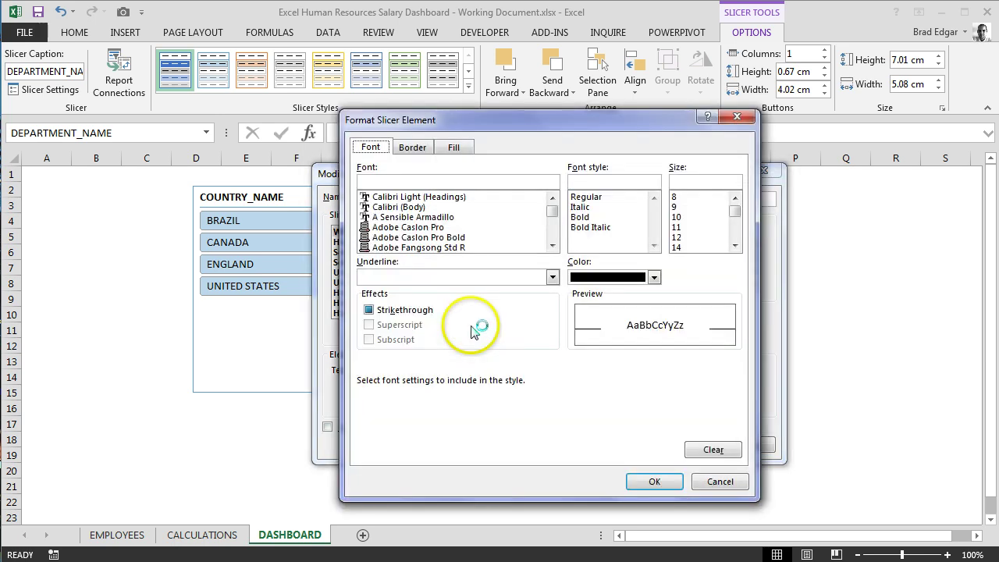
click(552, 245)
click(552, 245)
click(552, 245)
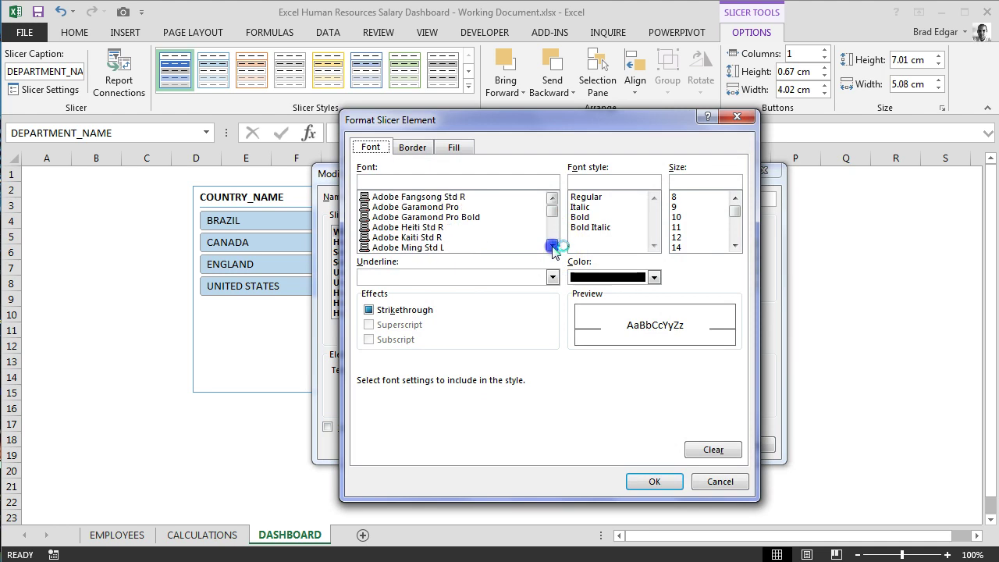
click(552, 245)
click(552, 245)
click(552, 245)
click(552, 245)
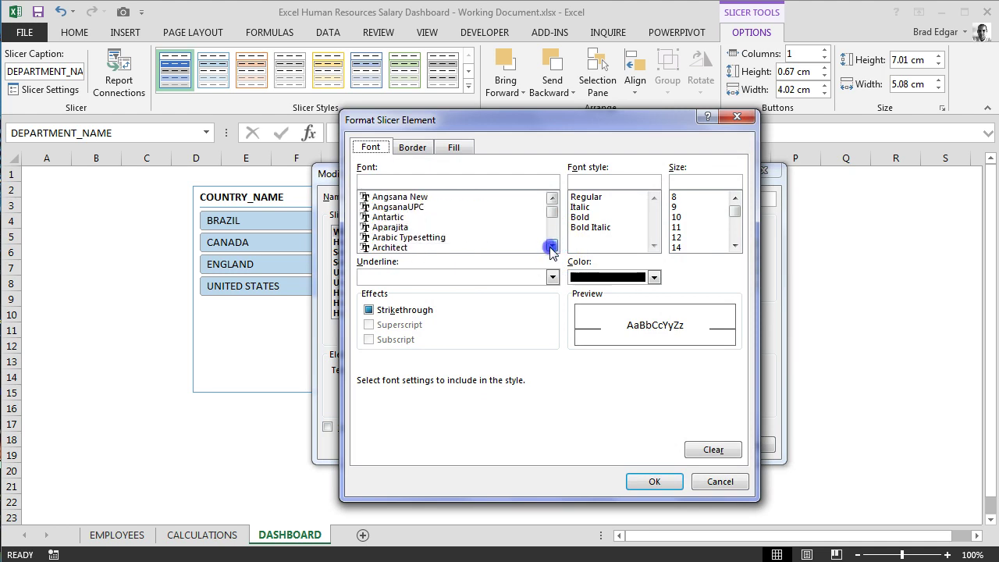
click(552, 245)
click(552, 245)
click(552, 245)
click(552, 245)
click(552, 245)
click(552, 245)
click(552, 245)
click(552, 245)
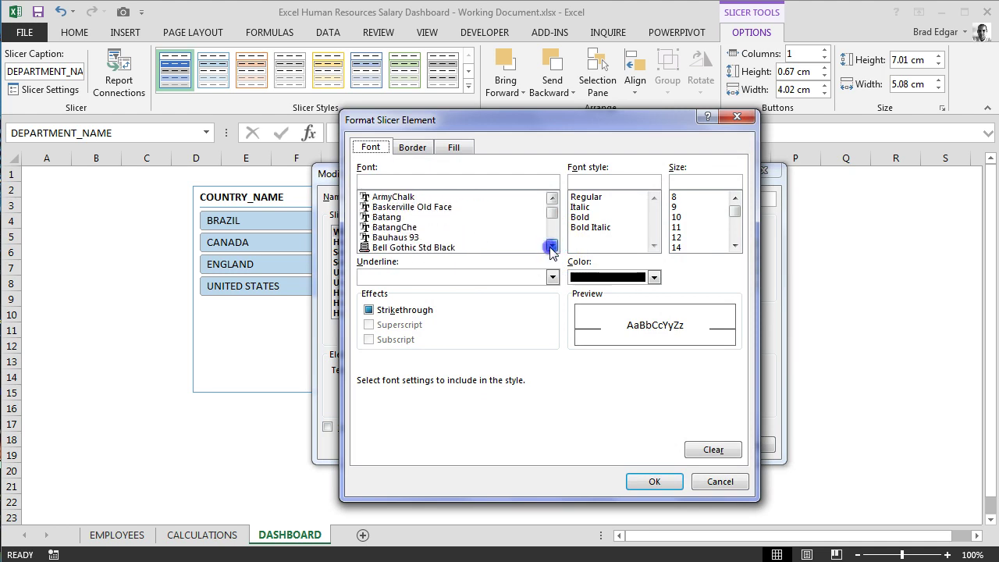
click(551, 221)
drag(551, 207, 551, 204)
click(552, 245)
click(552, 245)
click(552, 245)
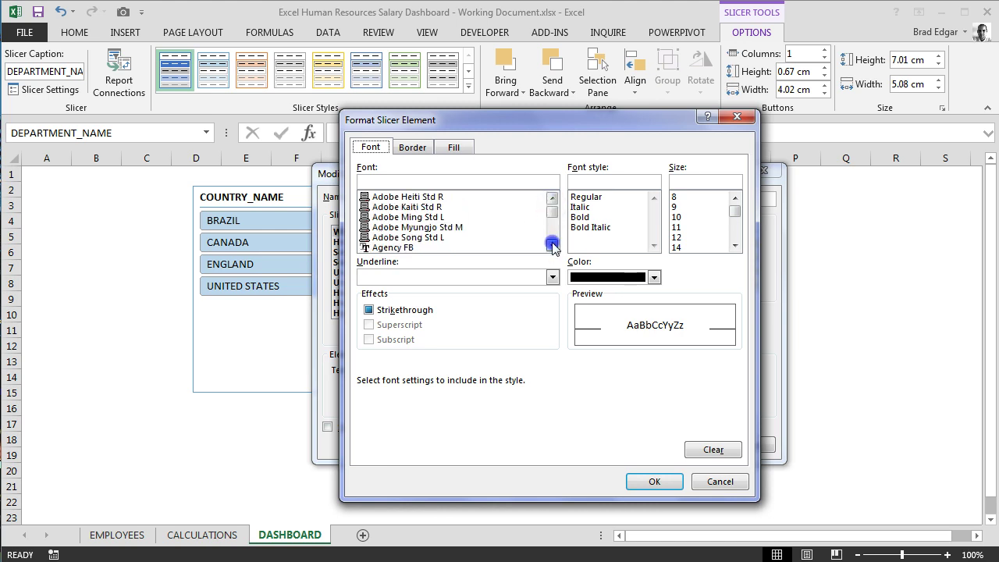
click(390, 247)
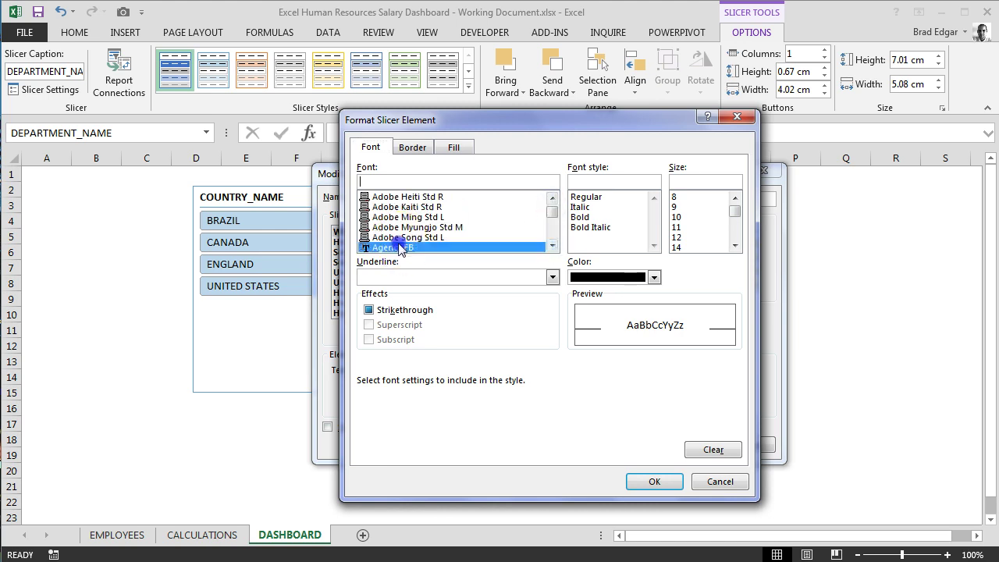
click(693, 238)
Choose a custom green with RGB 17, 175, 59 as the border line color for the Whole Slicer element
click(413, 149)
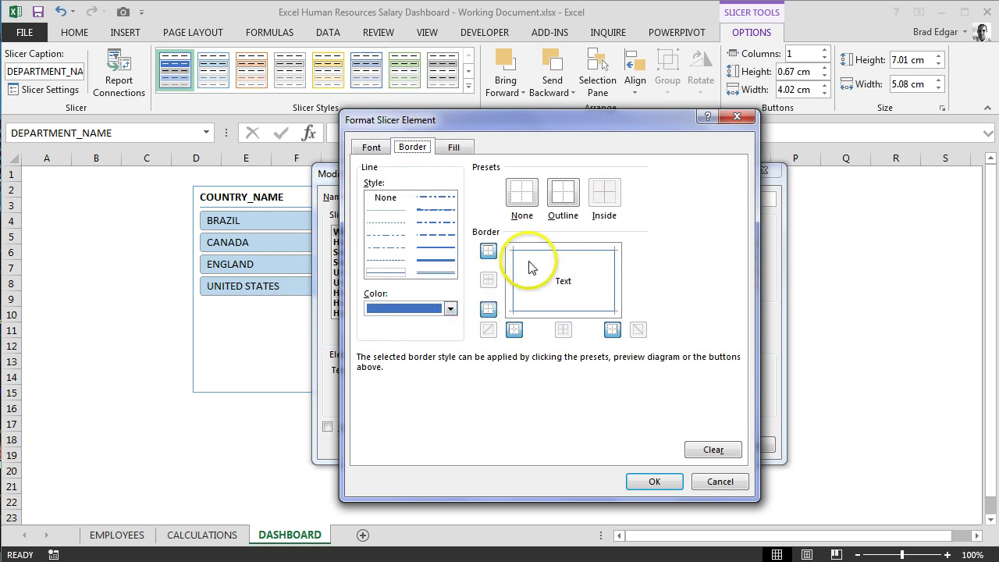
click(525, 288)
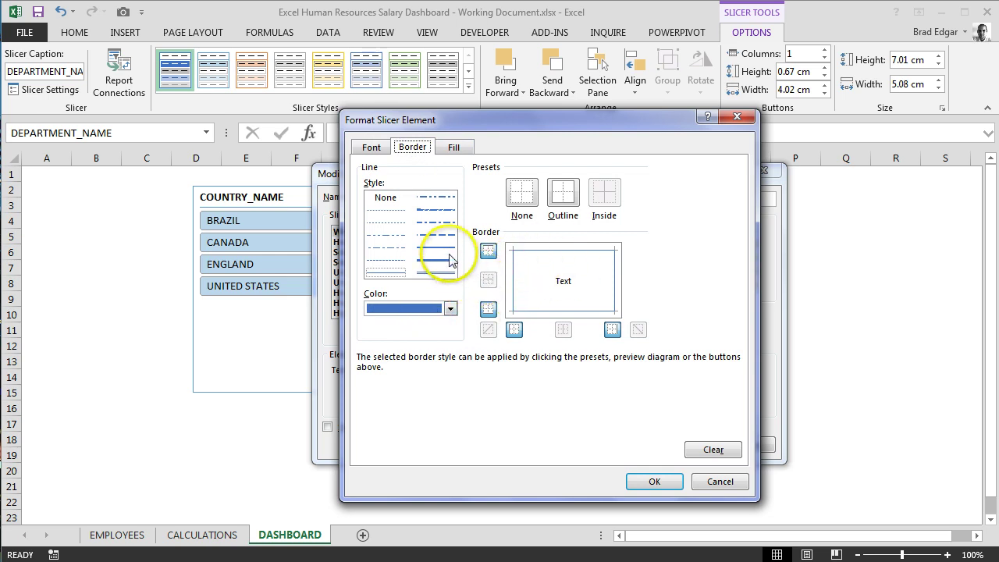
click(450, 308)
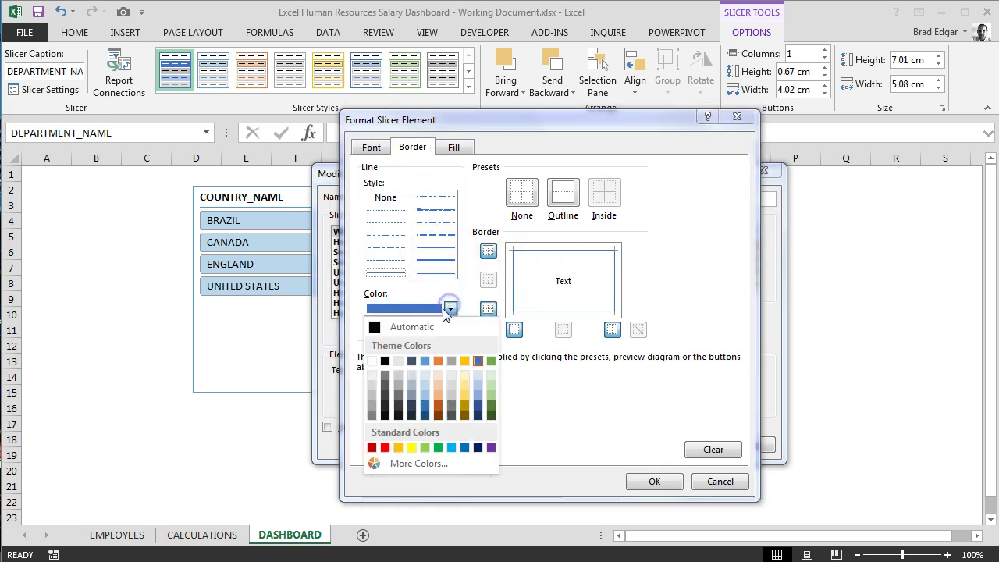
click(414, 464)
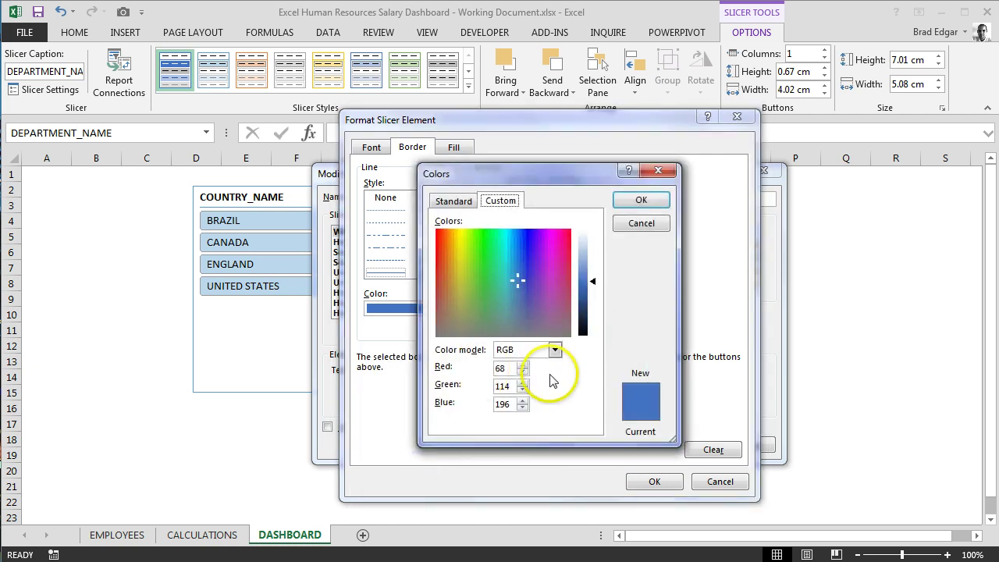
drag(509, 373, 482, 376)
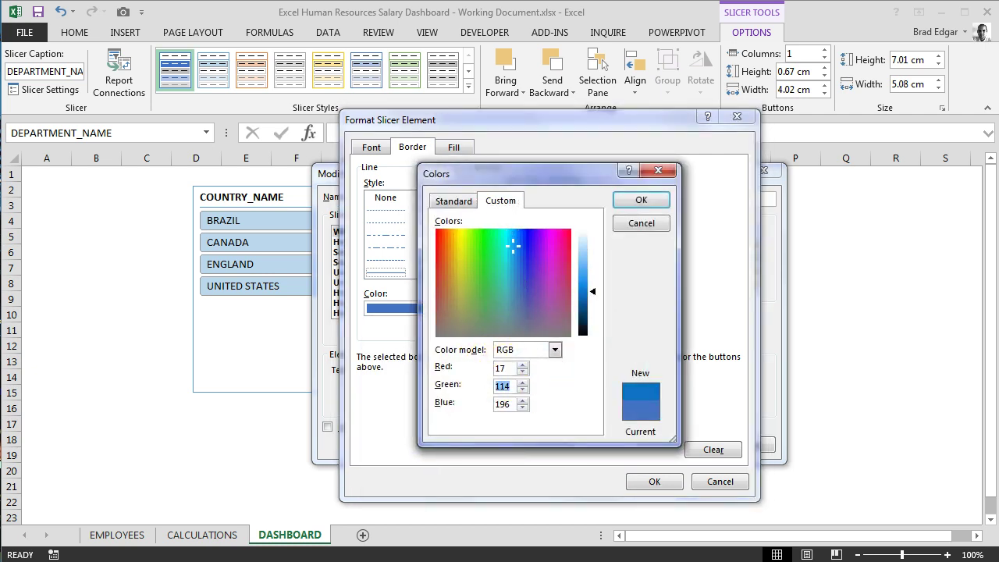
text(175)
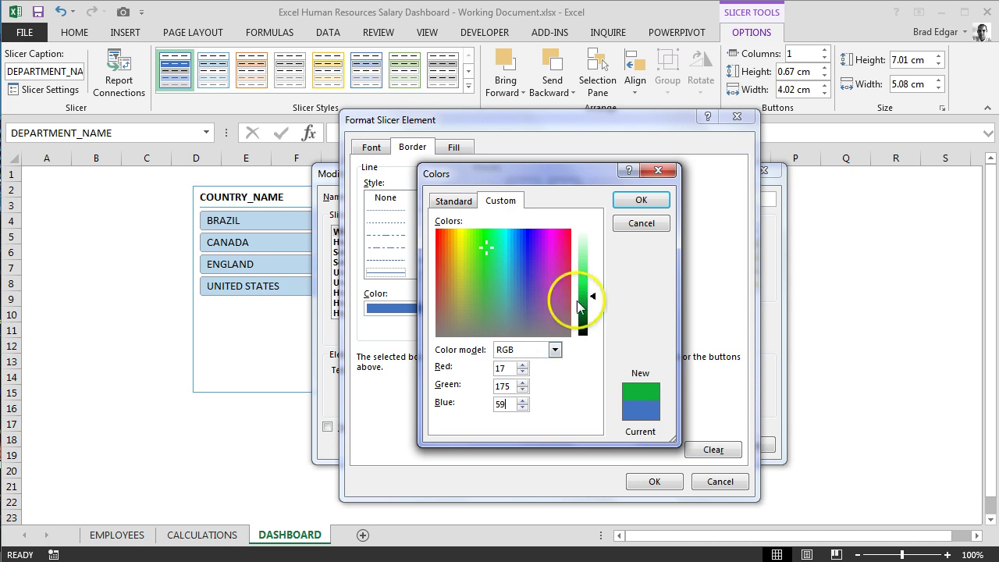
click(641, 202)
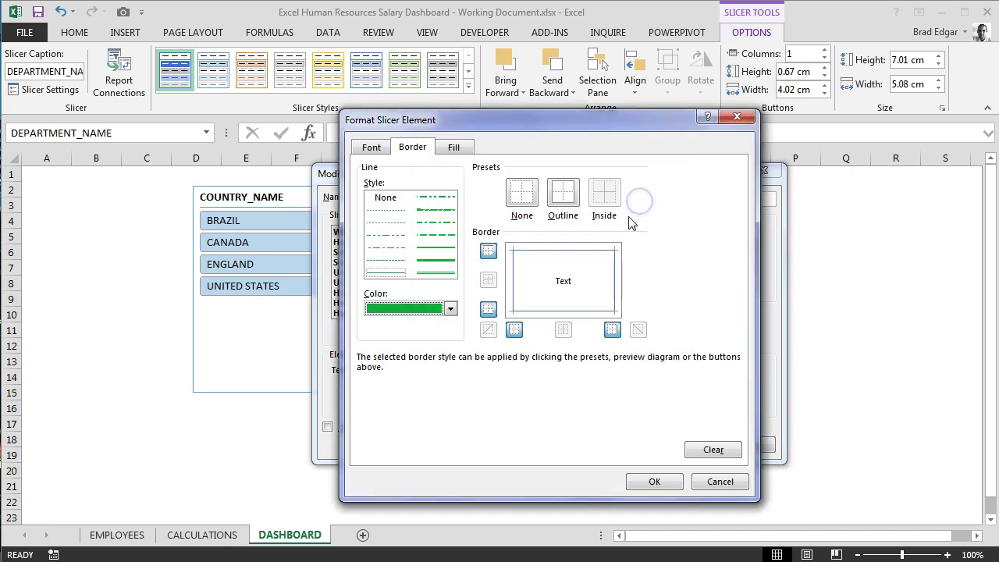
Apply the green line to all four outer borders of the Whole Slicer element, leave its fill unset, and accept the formatting
click(612, 269)
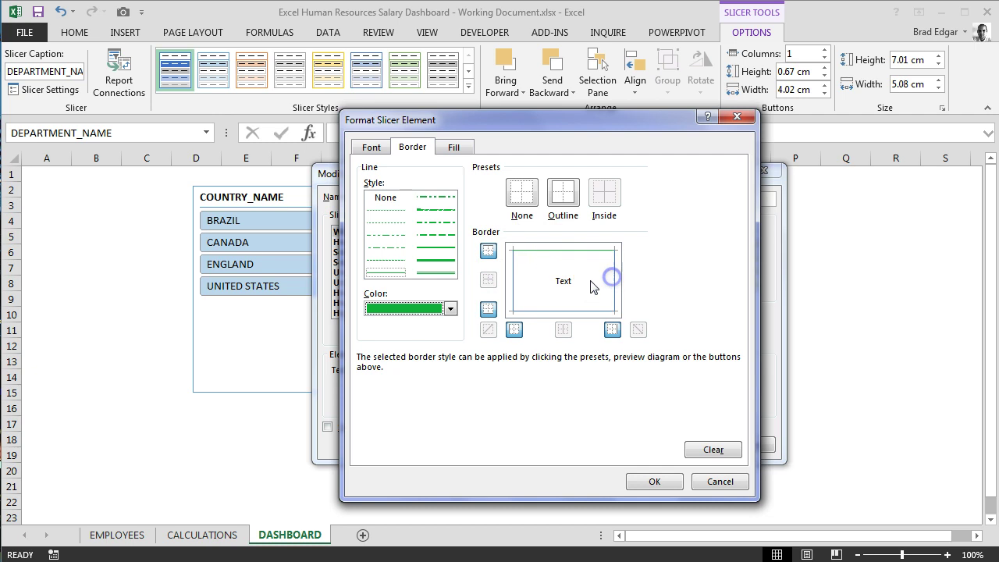
click(510, 285)
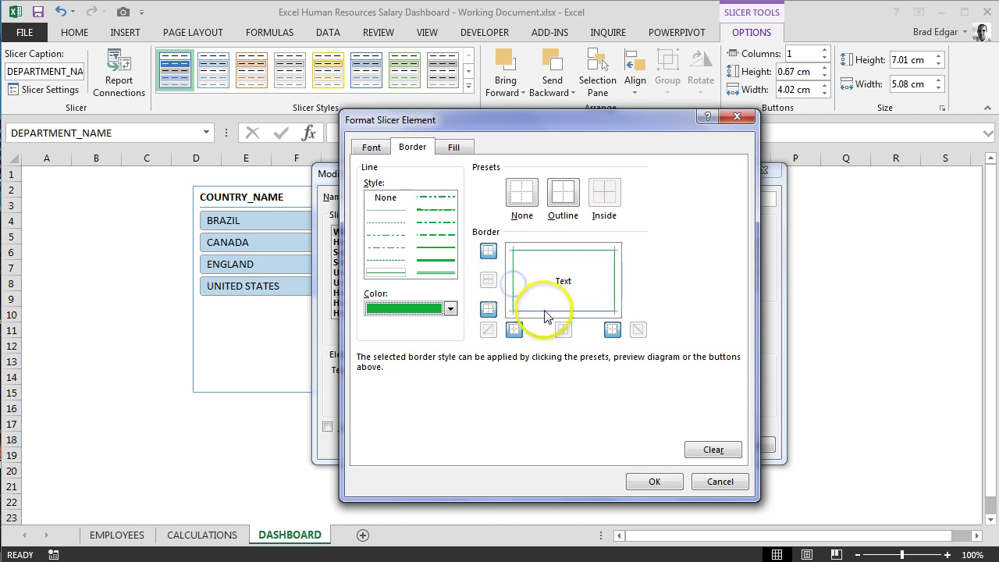
click(454, 147)
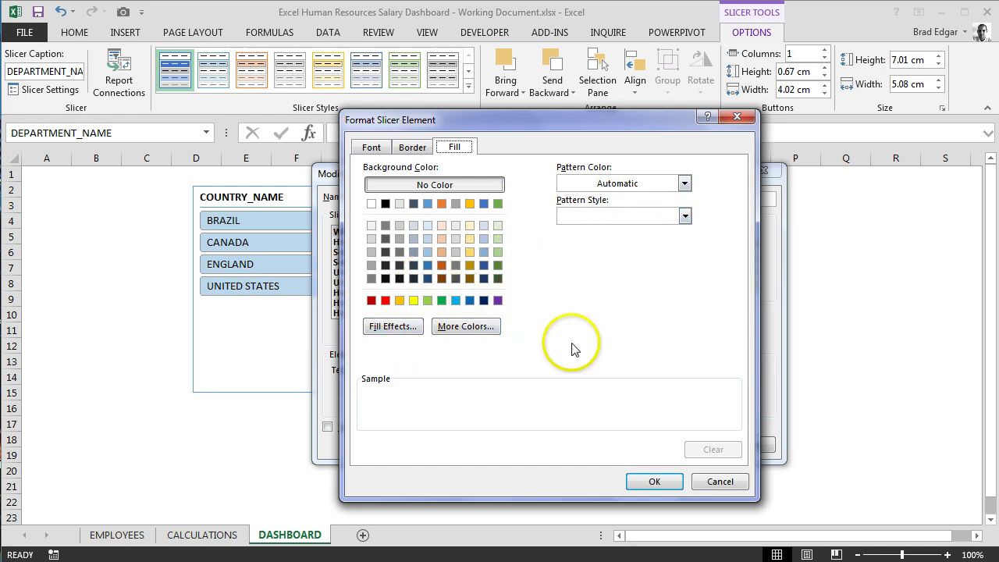
click(654, 482)
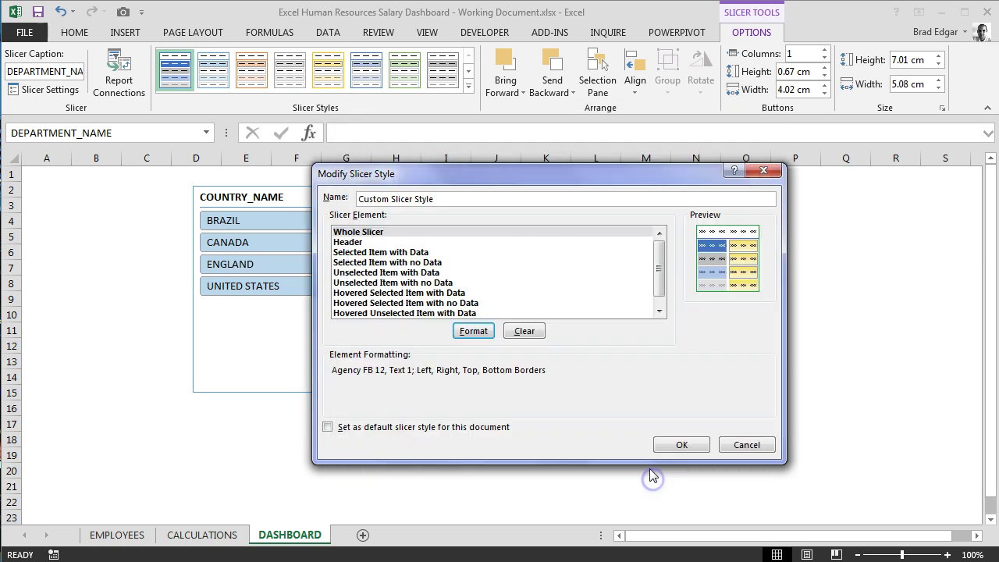
Set the font of the style's Header element to Agency FB, size 12
click(357, 243)
click(474, 335)
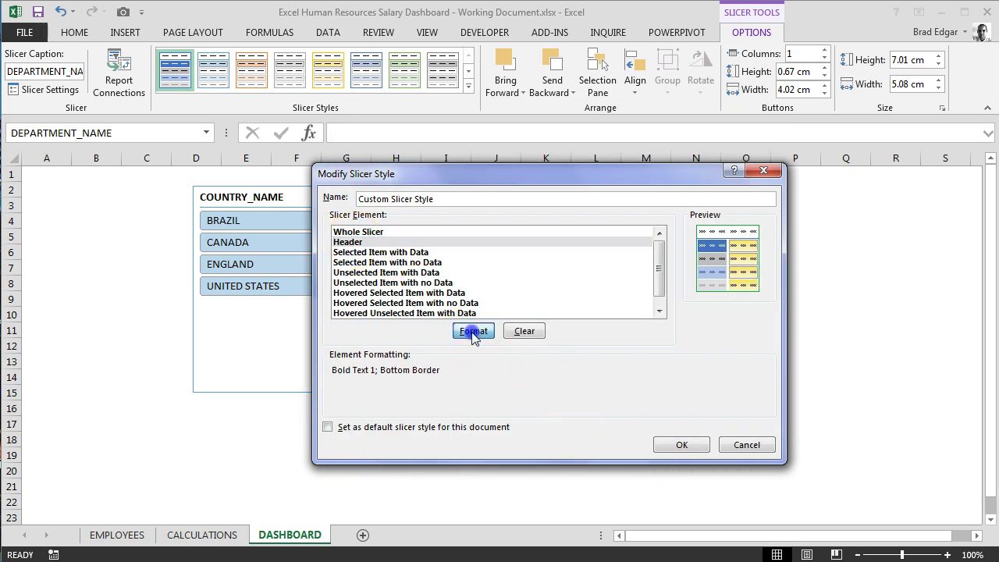
click(376, 150)
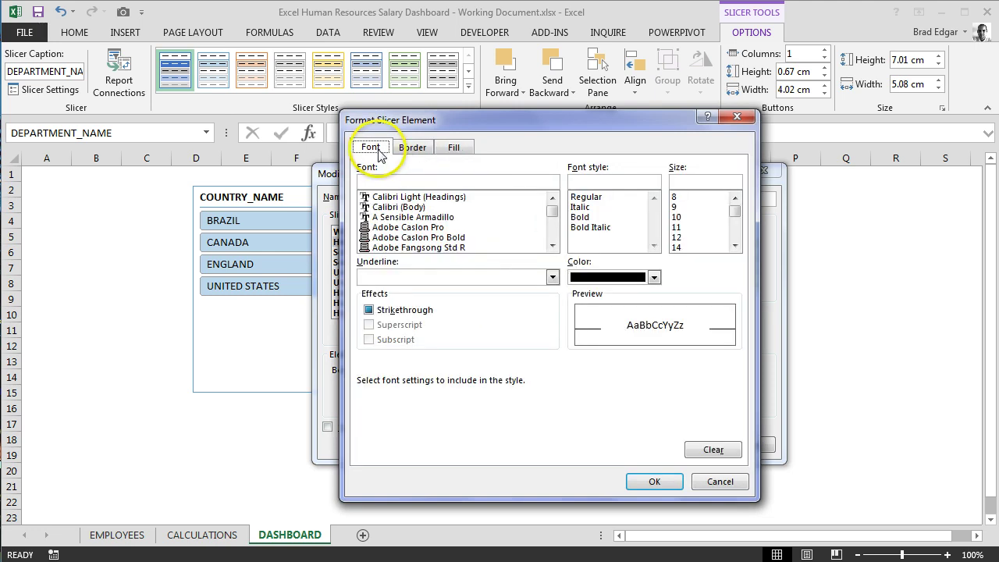
click(552, 247)
triple_click(552, 247)
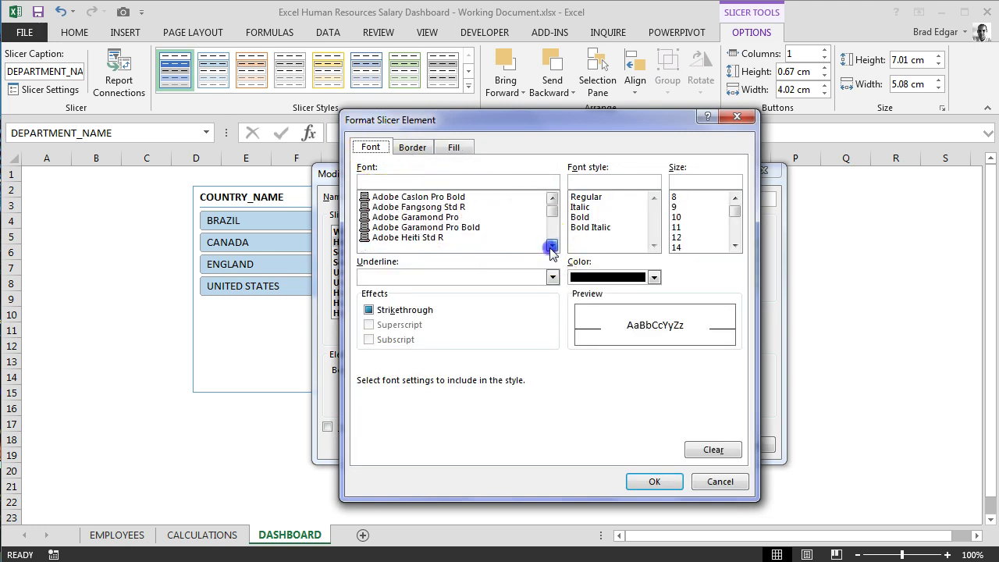
click(552, 246)
triple_click(552, 247)
click(425, 198)
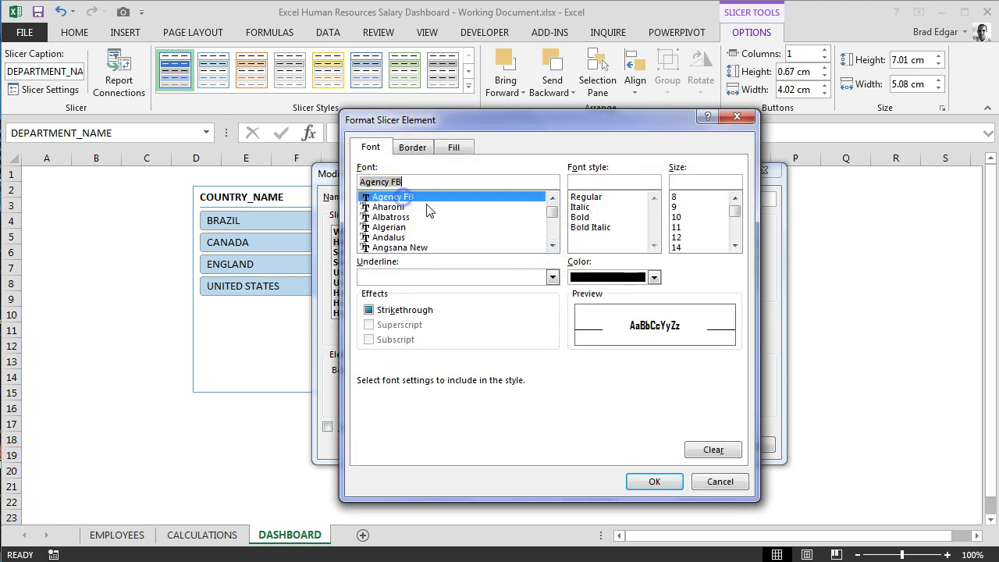
click(678, 236)
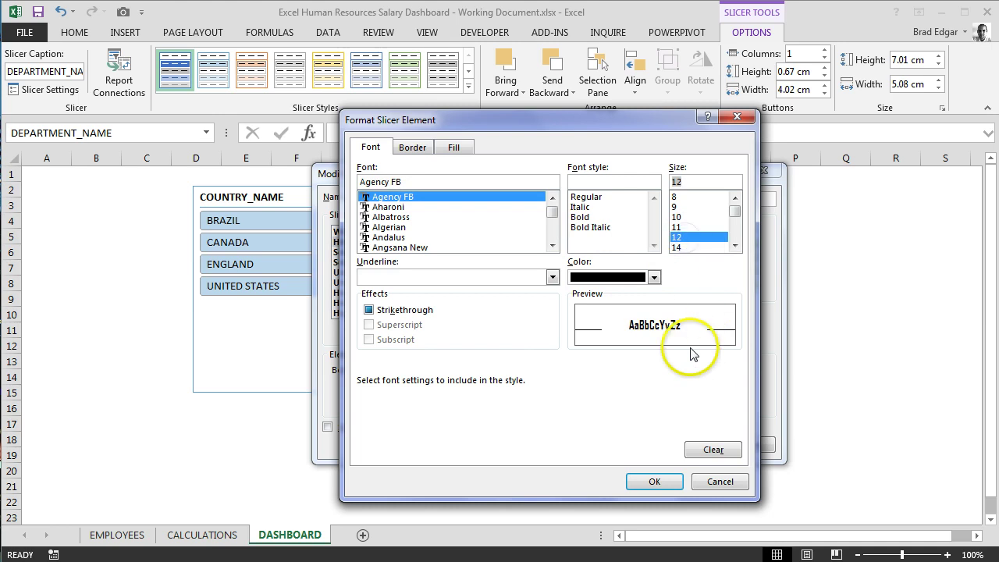
Recolor the Header element's bottom border with the recently used custom green and accept the formatting
click(412, 147)
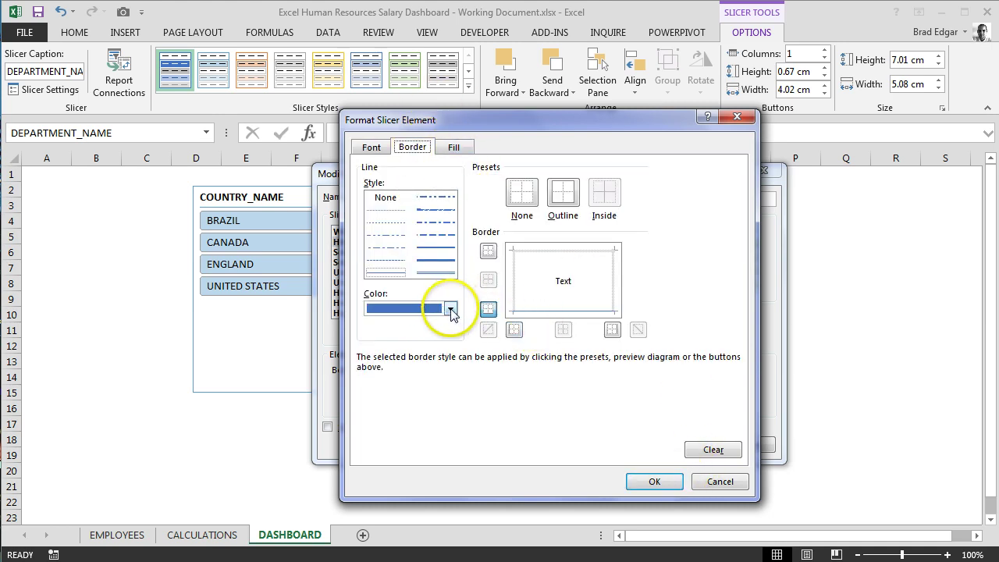
click(452, 310)
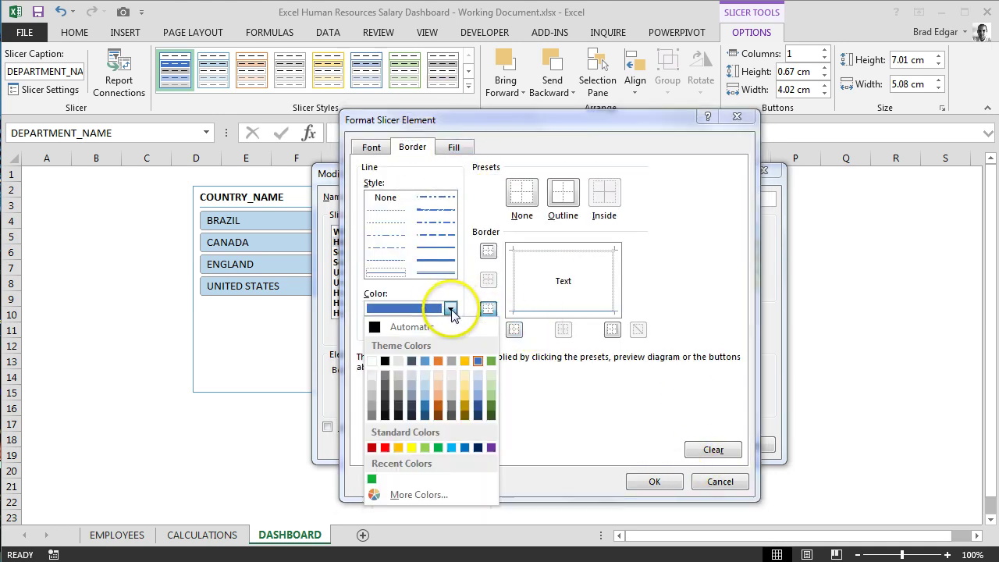
click(373, 480)
click(553, 312)
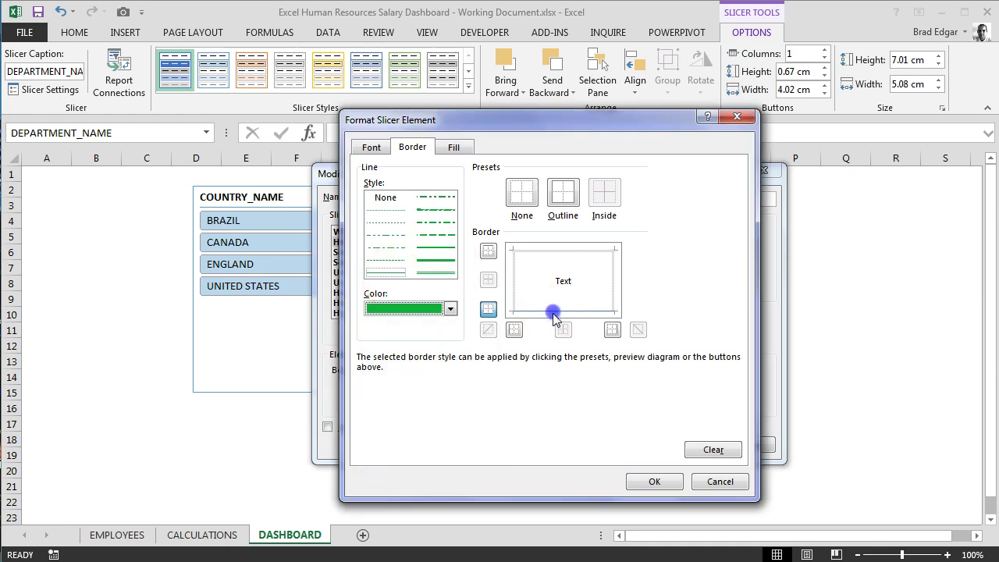
click(650, 481)
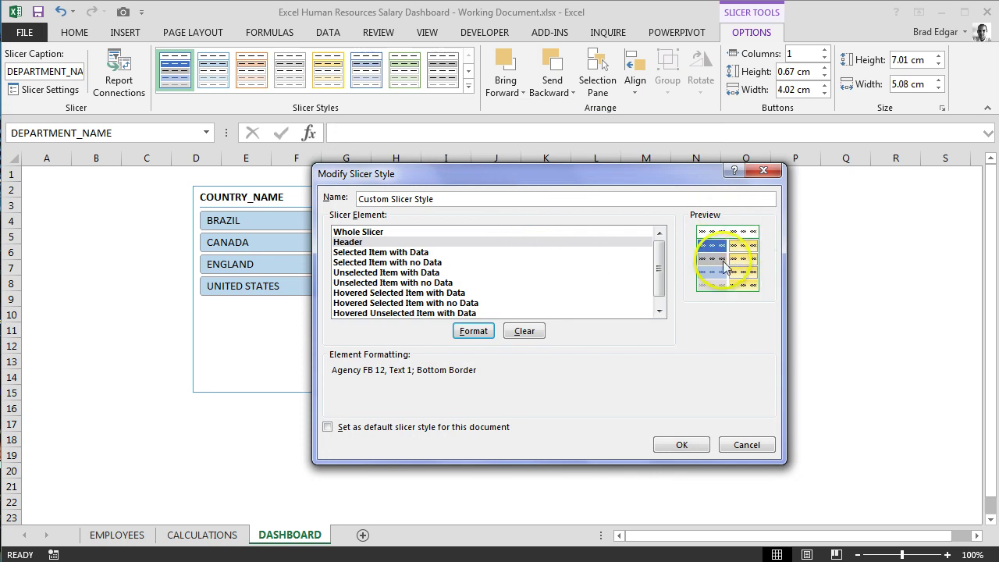
Recolor all four borders of the Selected Item with Data element with the recently used custom green
click(414, 252)
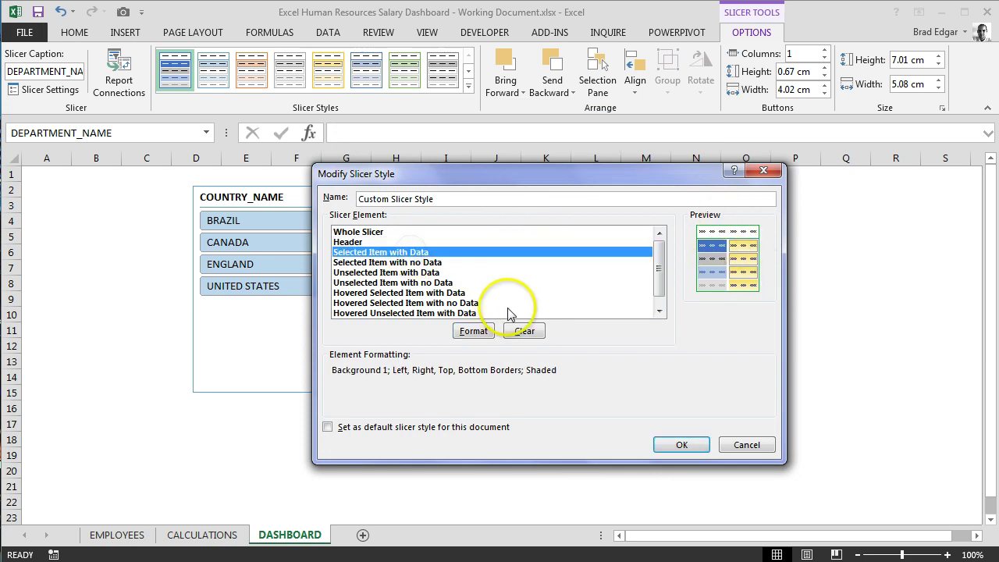
click(476, 333)
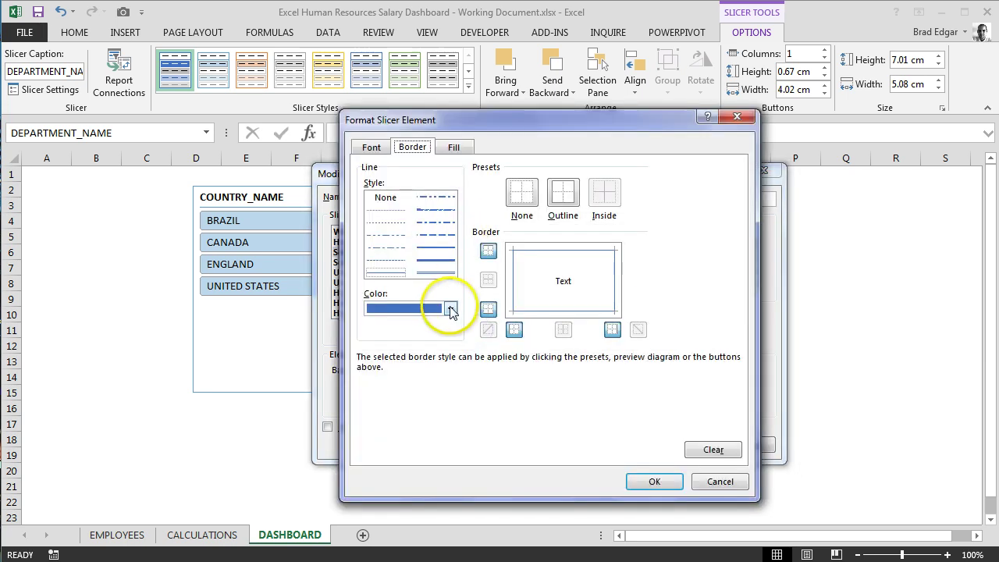
click(451, 310)
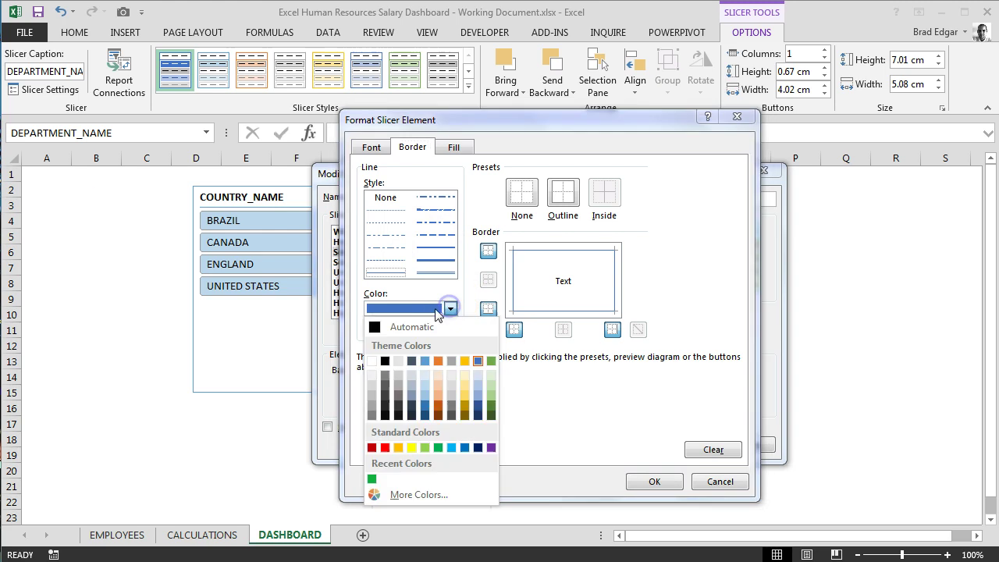
click(371, 478)
click(515, 277)
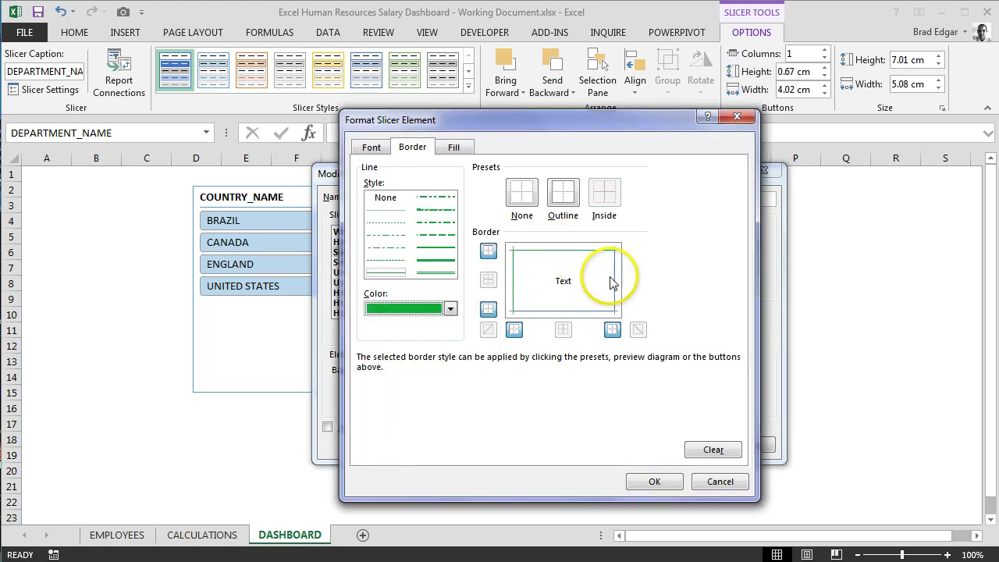
click(584, 313)
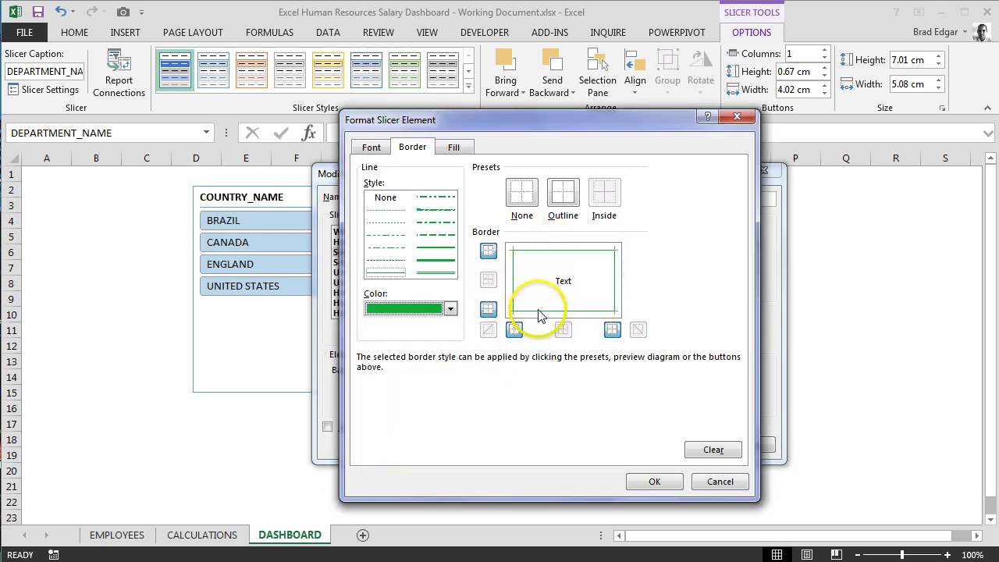
Set the font of the Selected Item with Data element to Agency FB, size 12, keeping its white font color
click(372, 149)
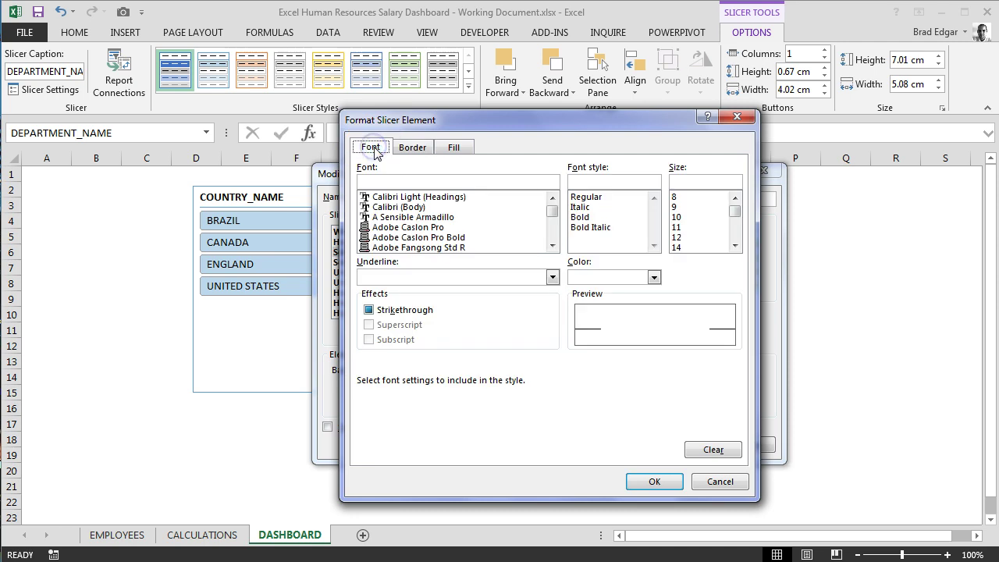
click(552, 246)
click(552, 246)
click(552, 246)
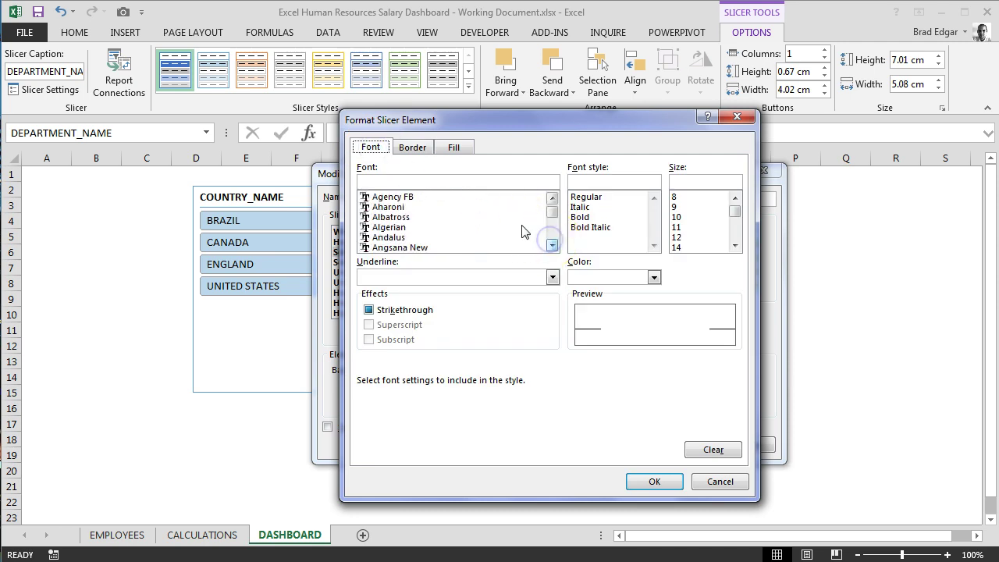
click(414, 196)
click(654, 277)
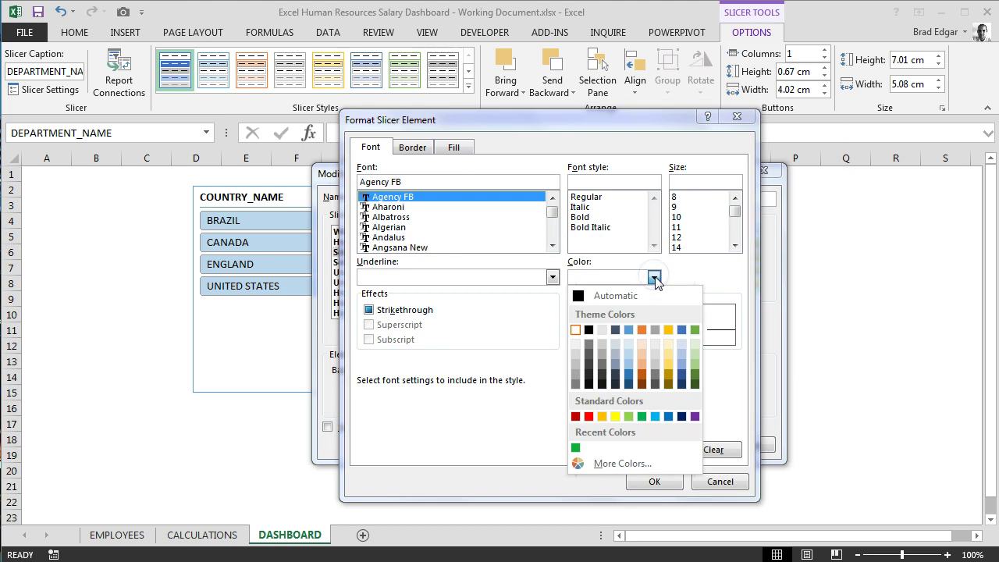
click(656, 279)
click(697, 239)
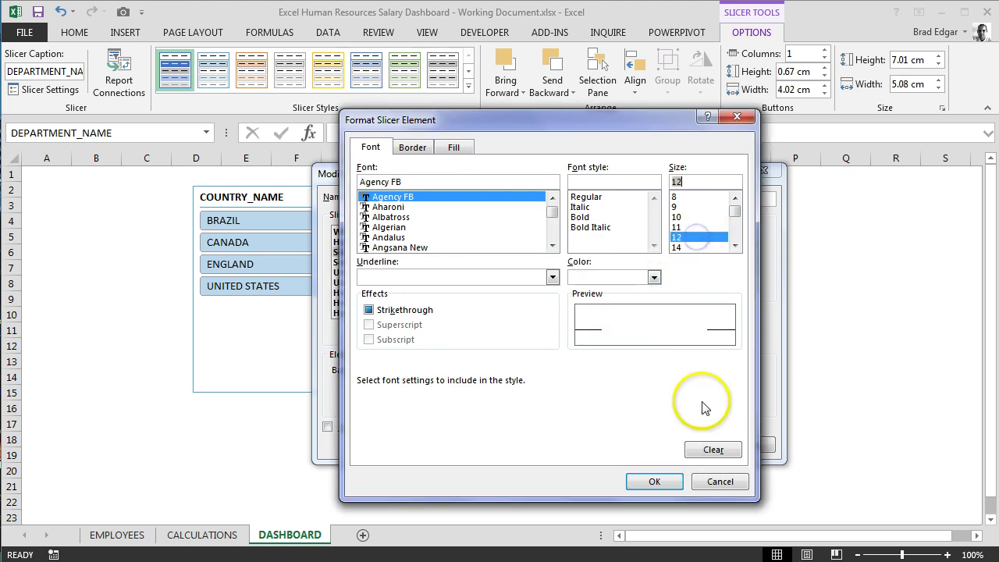
Accept the font settings and fill the Selected Item with Data element with custom green RGB 17, 175, 59
click(667, 479)
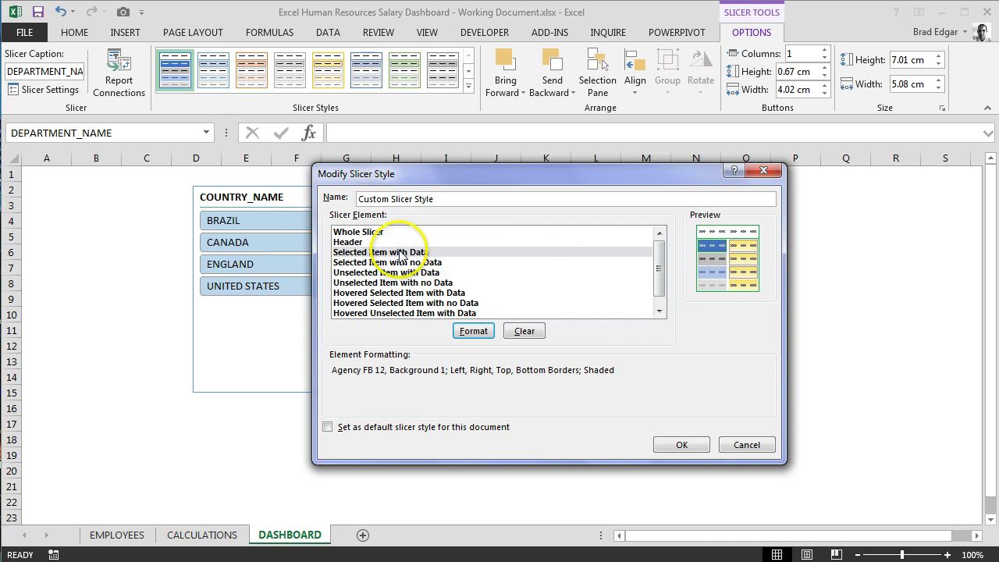
click(400, 256)
click(473, 331)
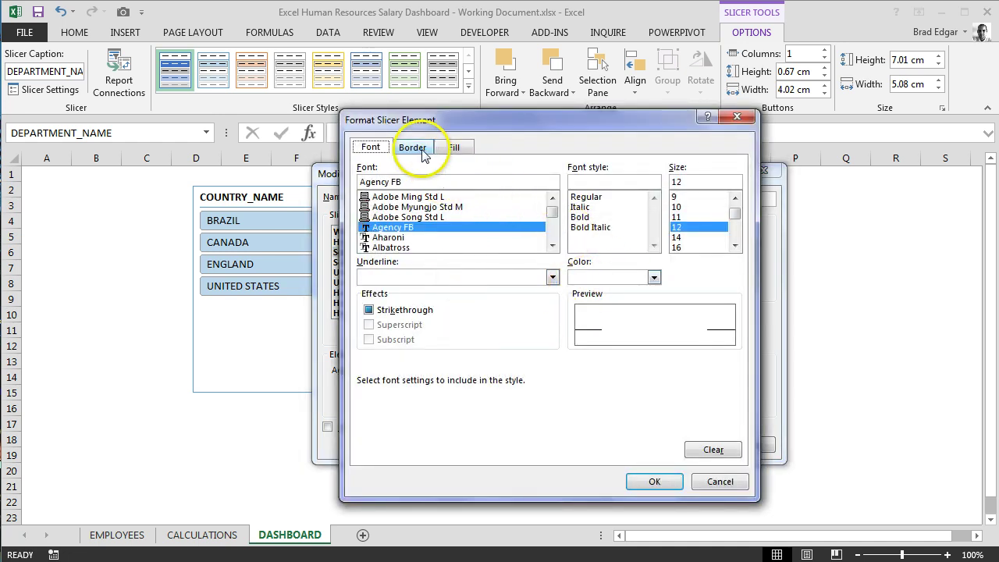
click(455, 148)
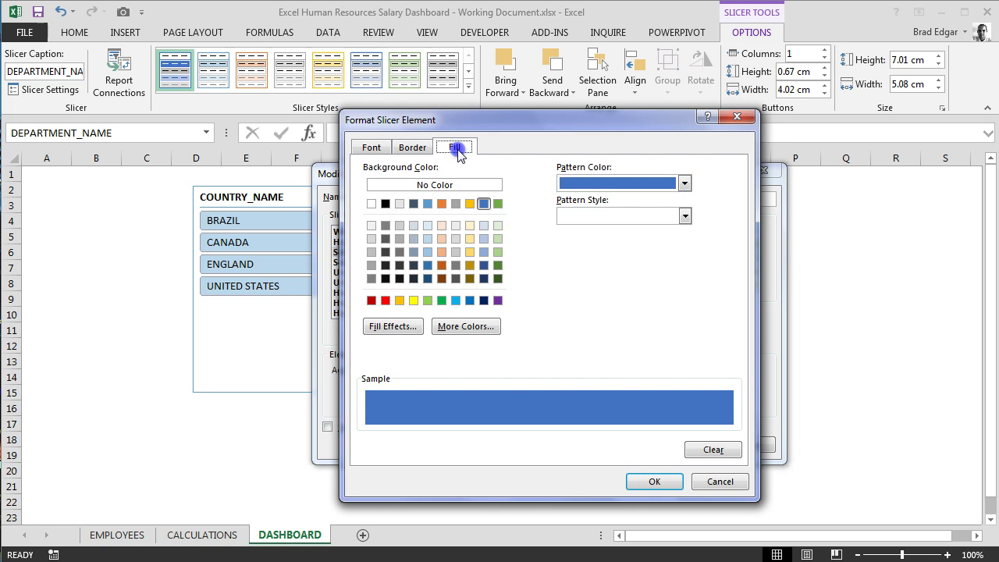
click(485, 335)
double_click(502, 367)
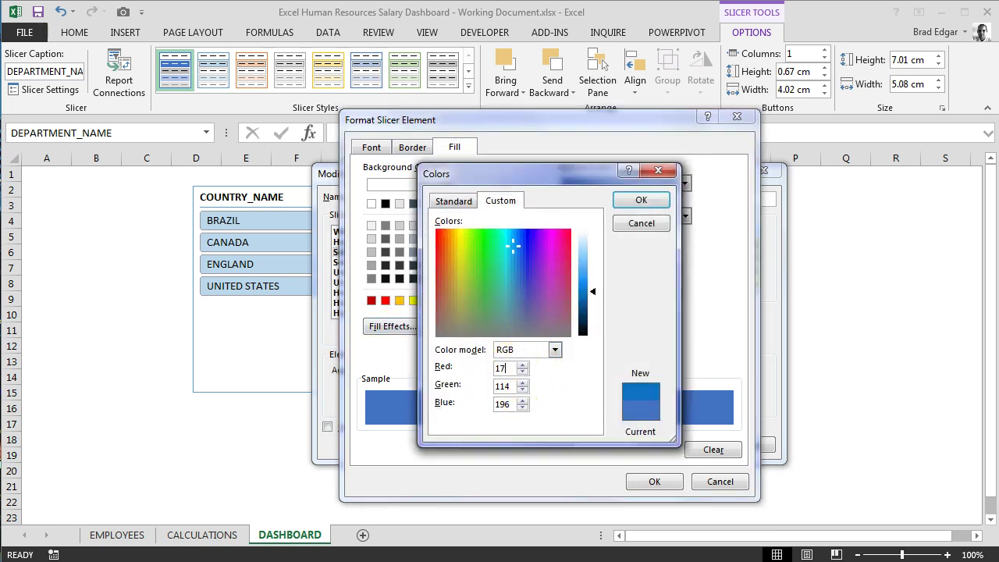
key(Tab)
text(175)
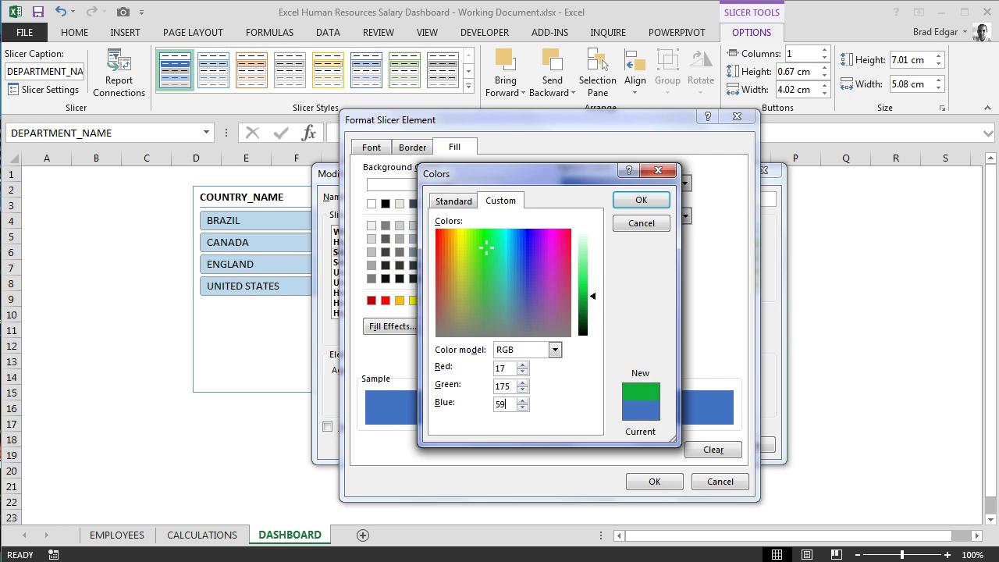
click(640, 200)
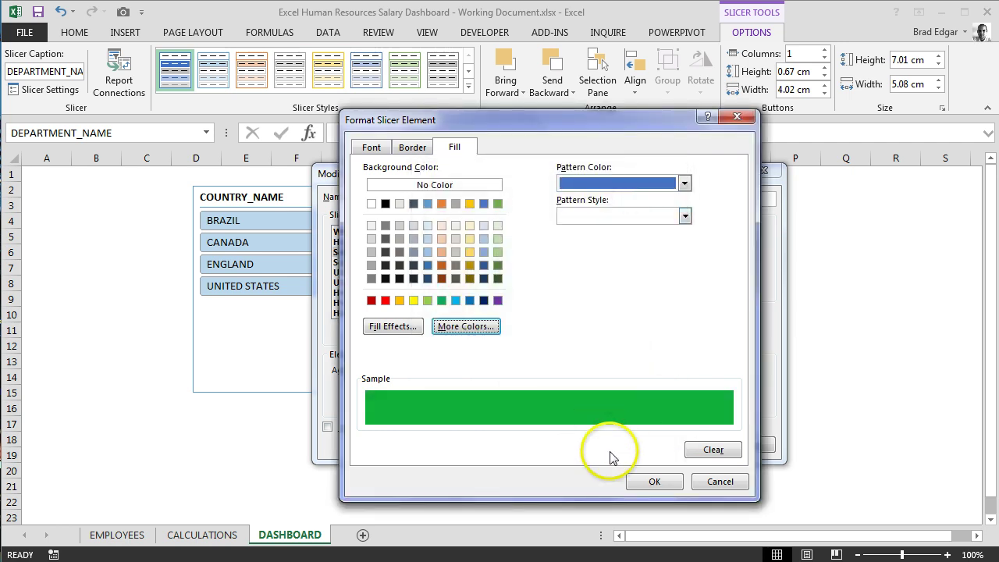
click(640, 484)
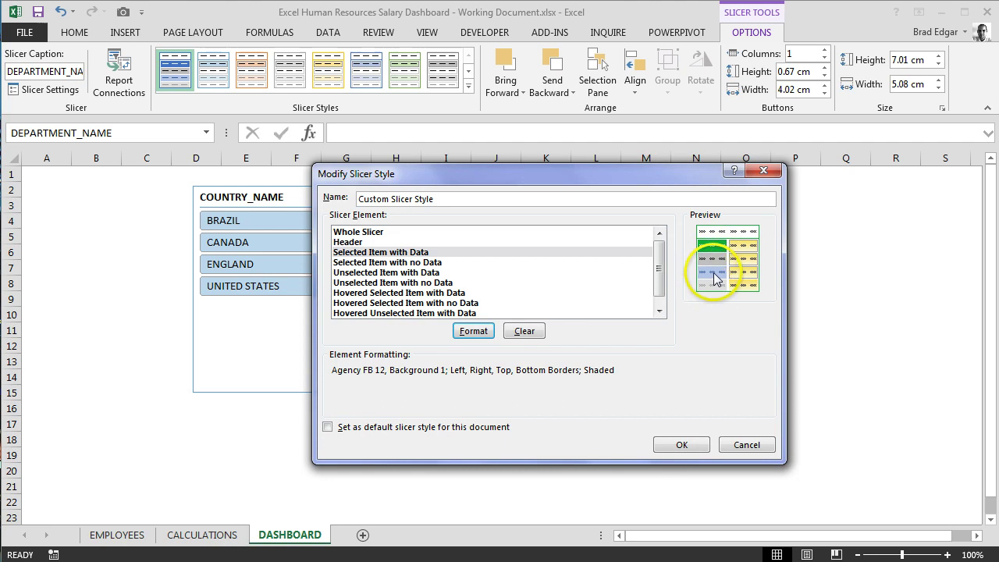
Set the fill of the Selected Item with no Data element to custom green RGB 17, 175, 59
click(415, 262)
click(473, 333)
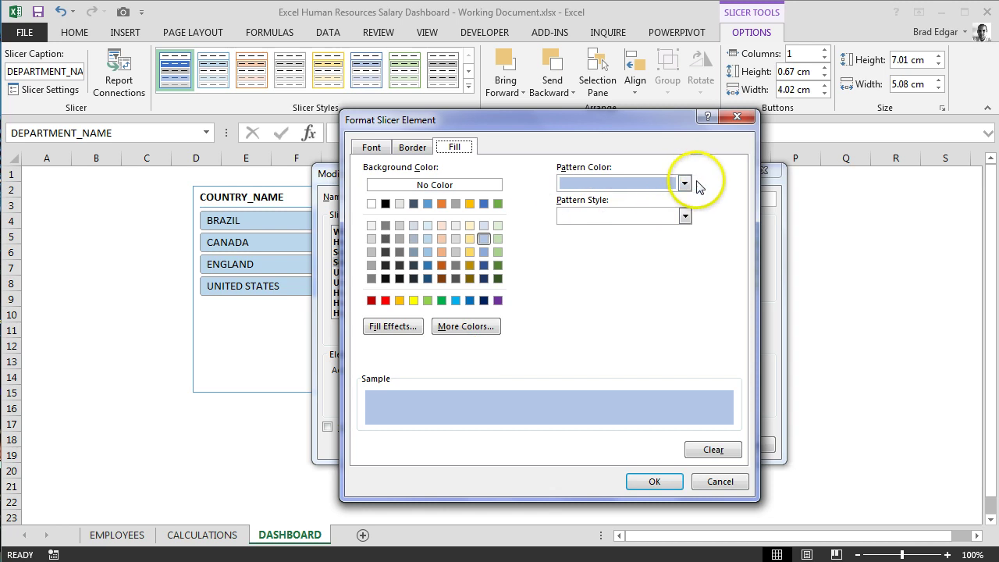
click(409, 330)
click(622, 472)
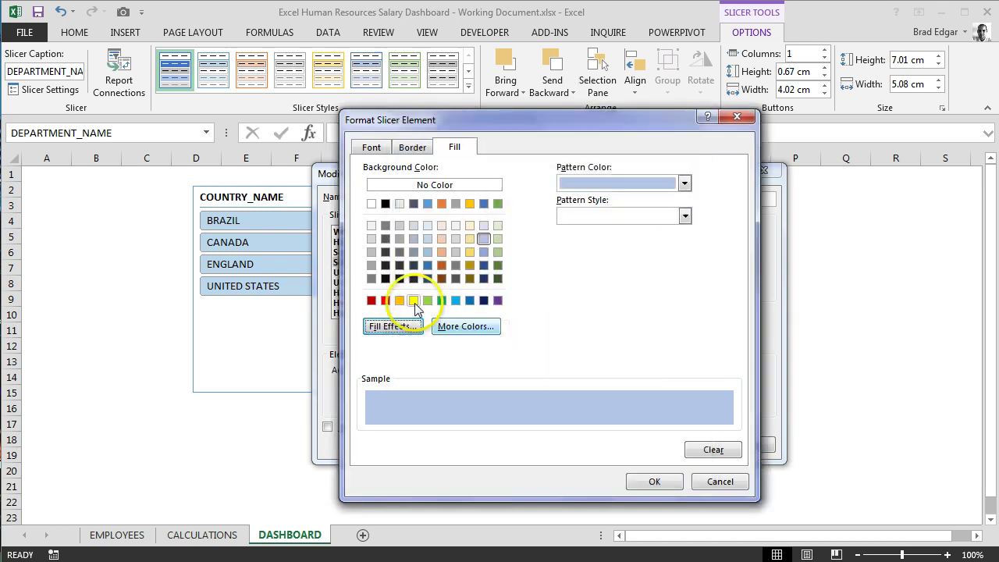
click(459, 331)
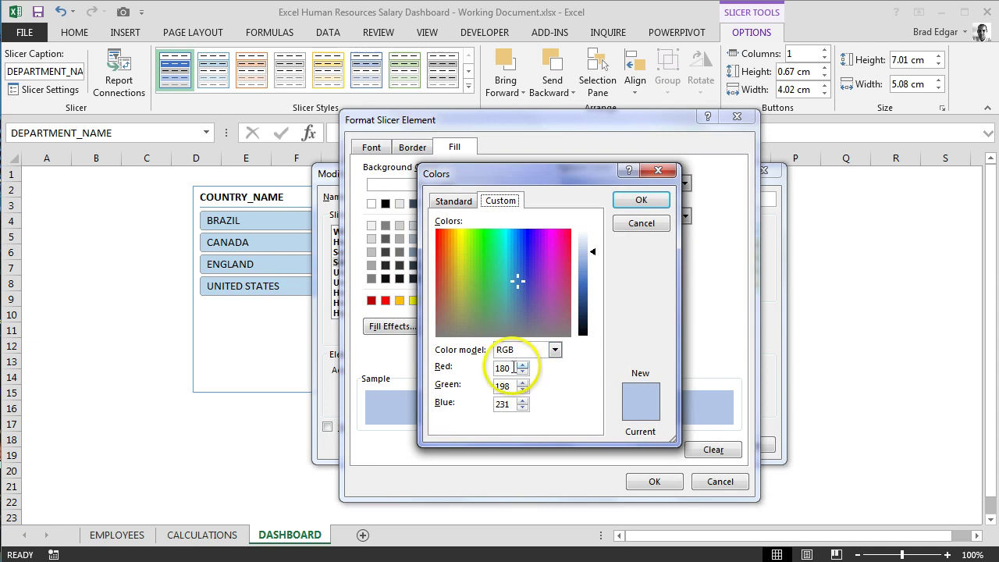
text(17)
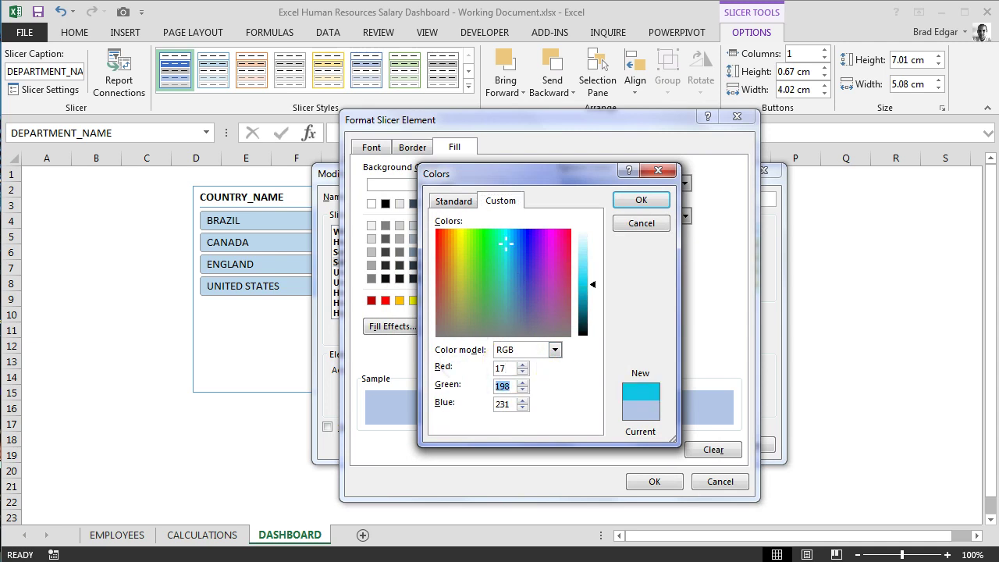
text(175)
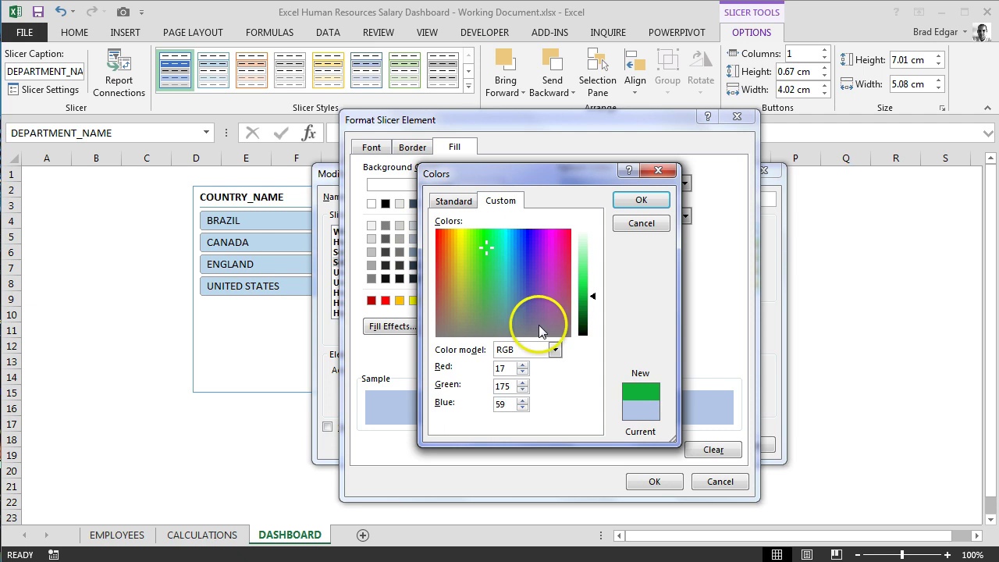
click(639, 200)
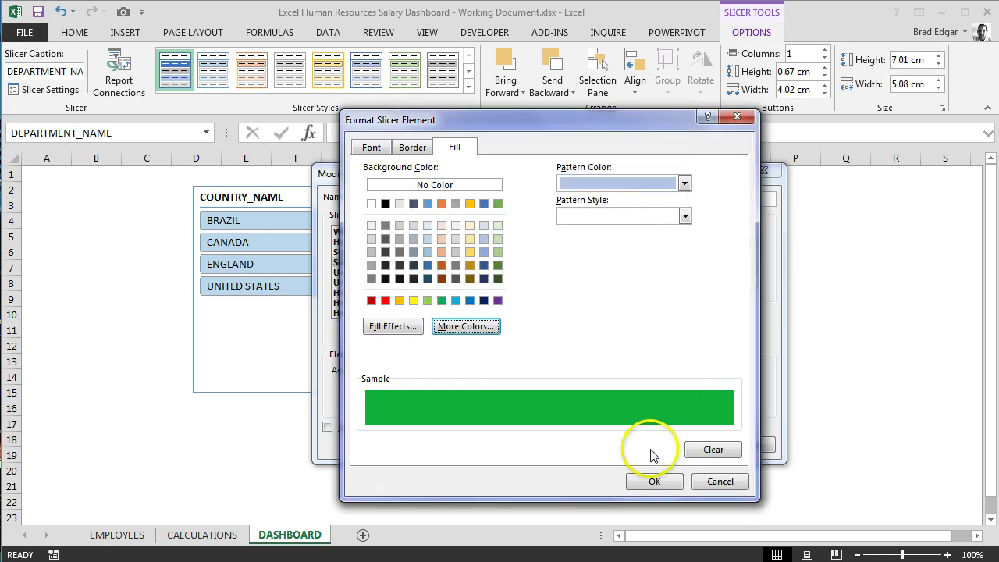
Recolor all four borders of the Selected Item with no Data element with the recently used custom green
click(412, 146)
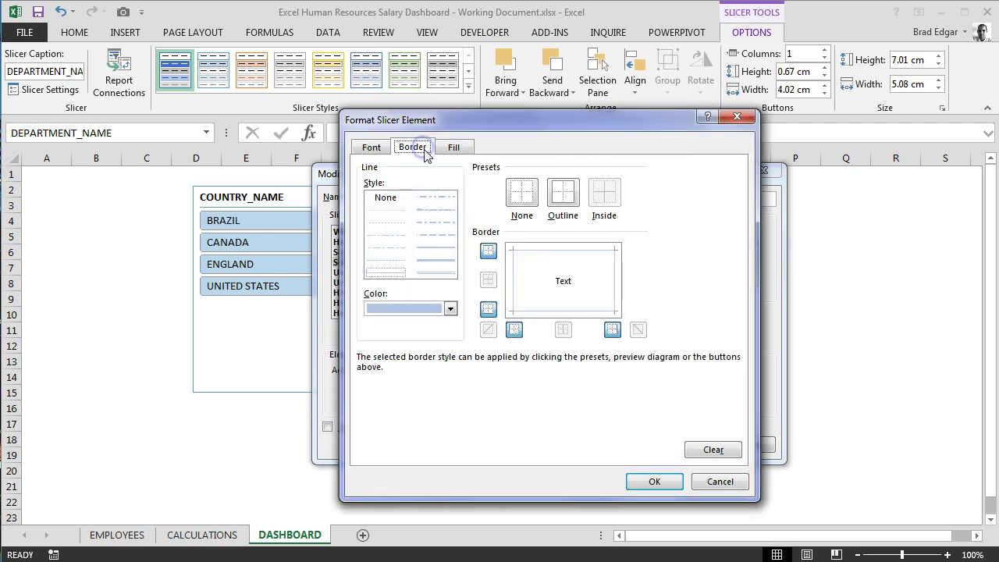
click(450, 309)
click(374, 481)
click(513, 273)
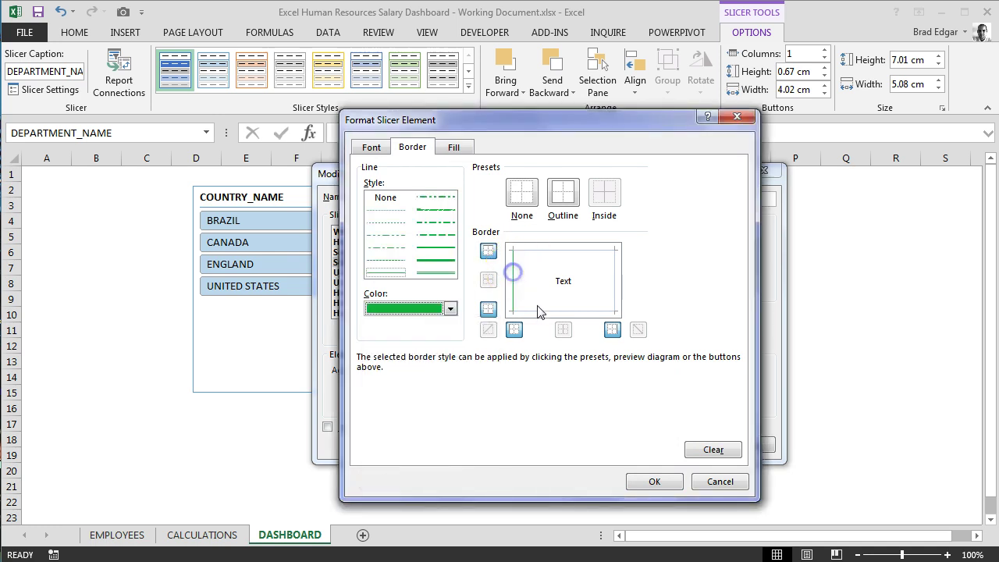
click(614, 283)
click(594, 247)
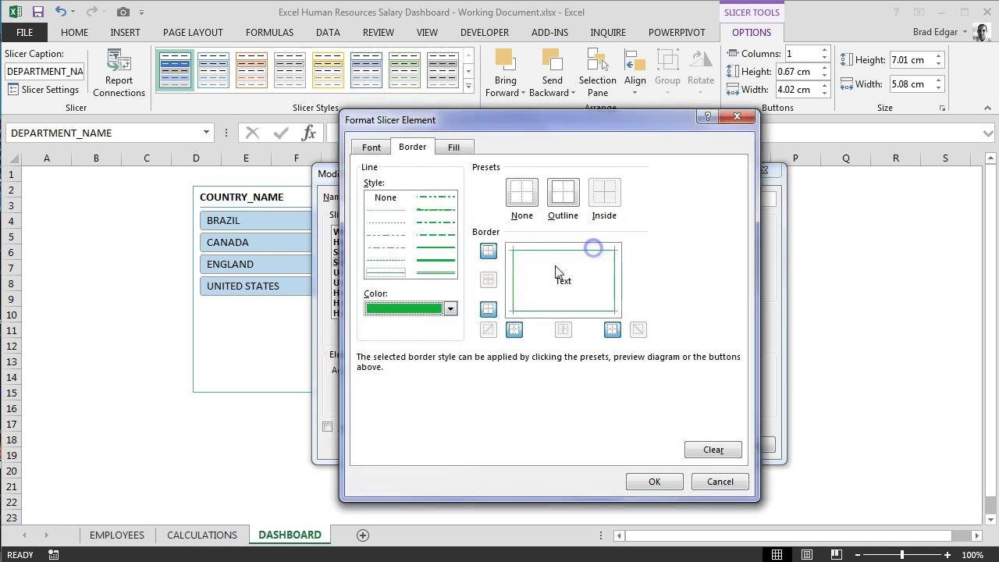
Set the font of the Selected Item with no Data element to Agency FB
click(372, 147)
click(408, 228)
scroll(431, 236, down, 3)
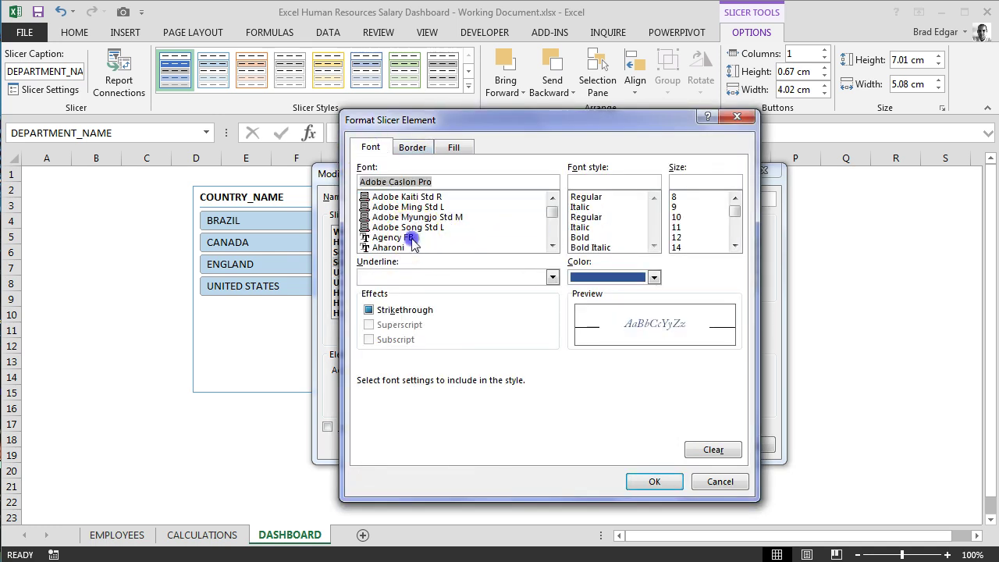
click(412, 239)
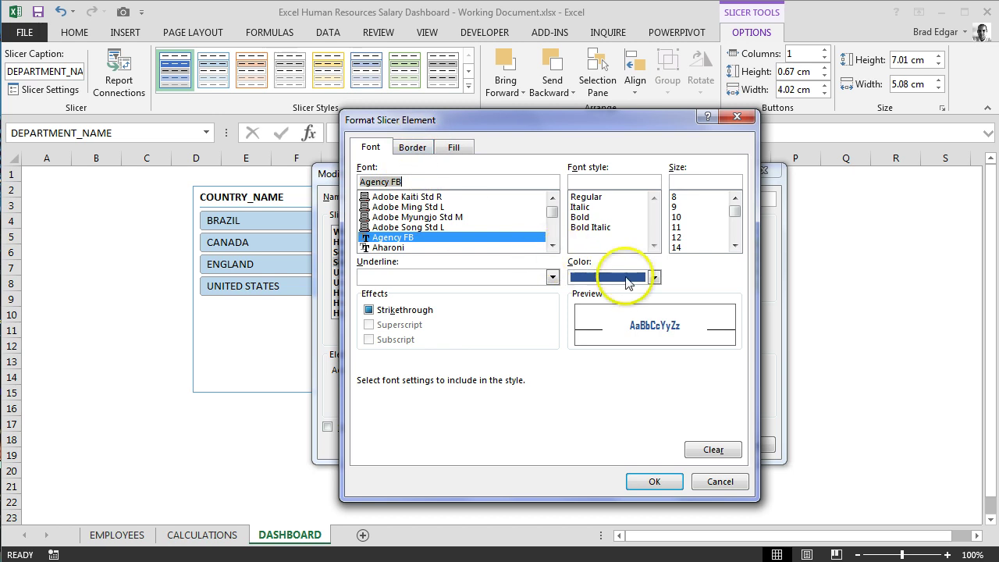
Change the fill of the Selected Item with no Data element to a light green theme color
click(417, 150)
click(454, 147)
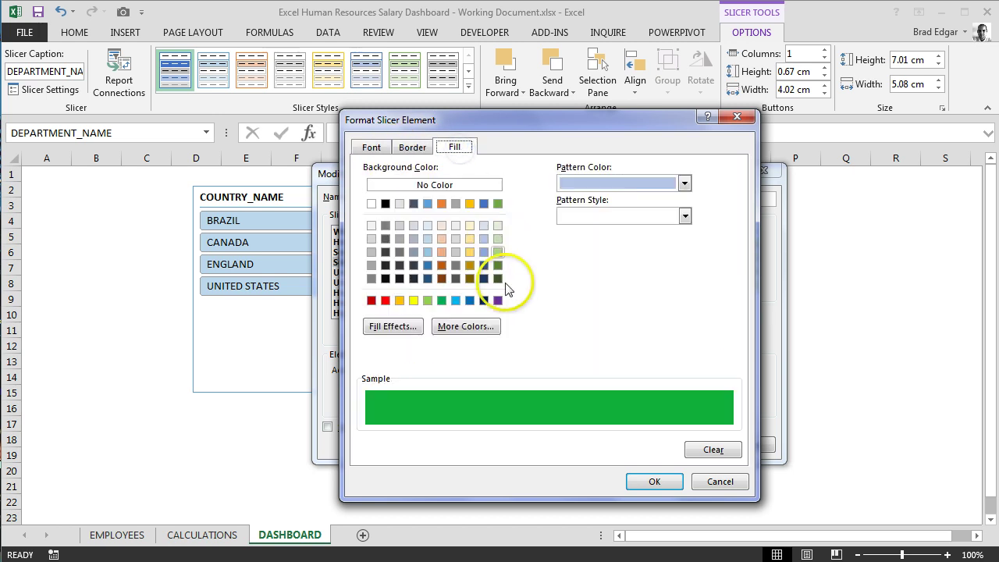
click(497, 239)
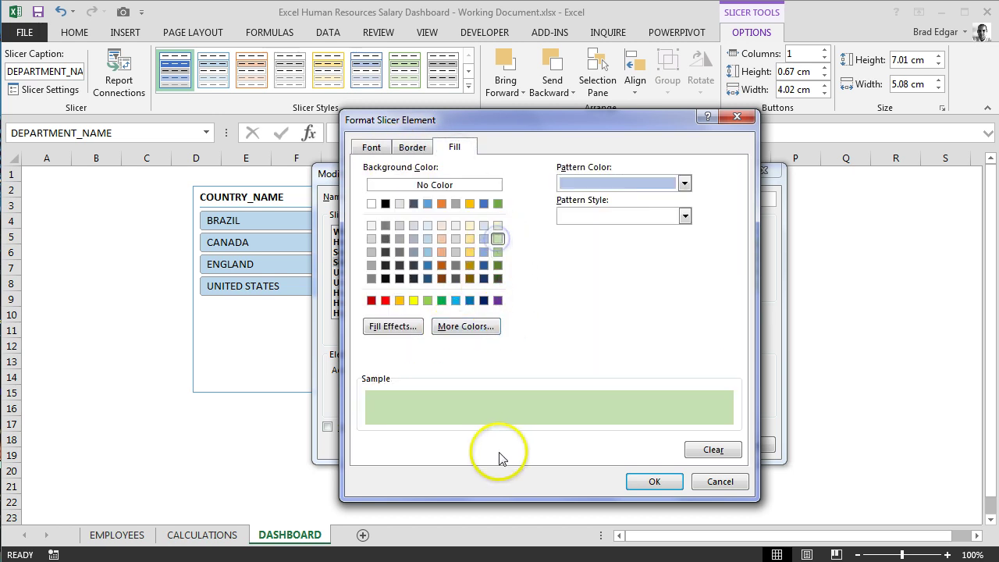
Give the Selected Item with no Data font the recently used custom green and size 12, and accept the formatting
click(373, 149)
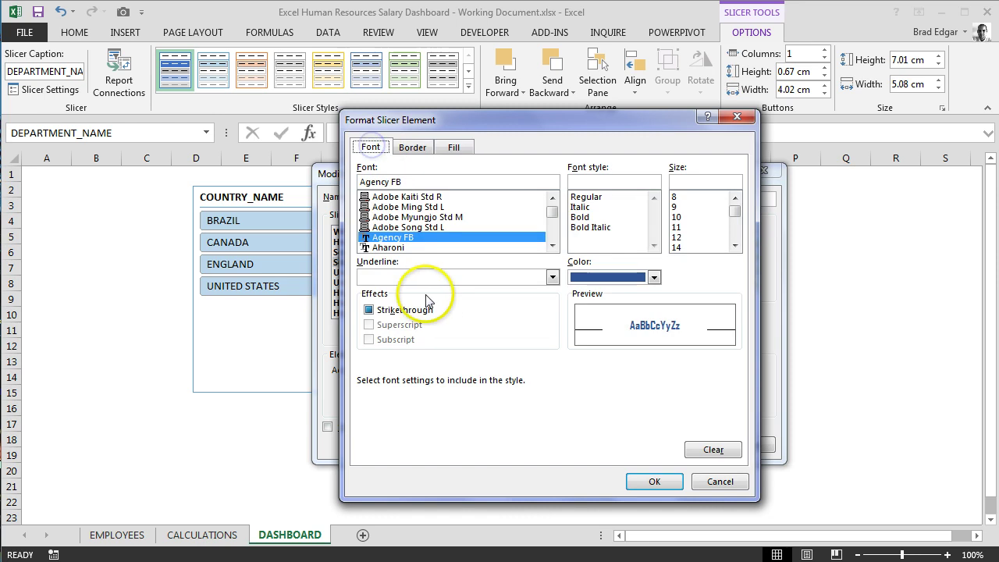
click(653, 278)
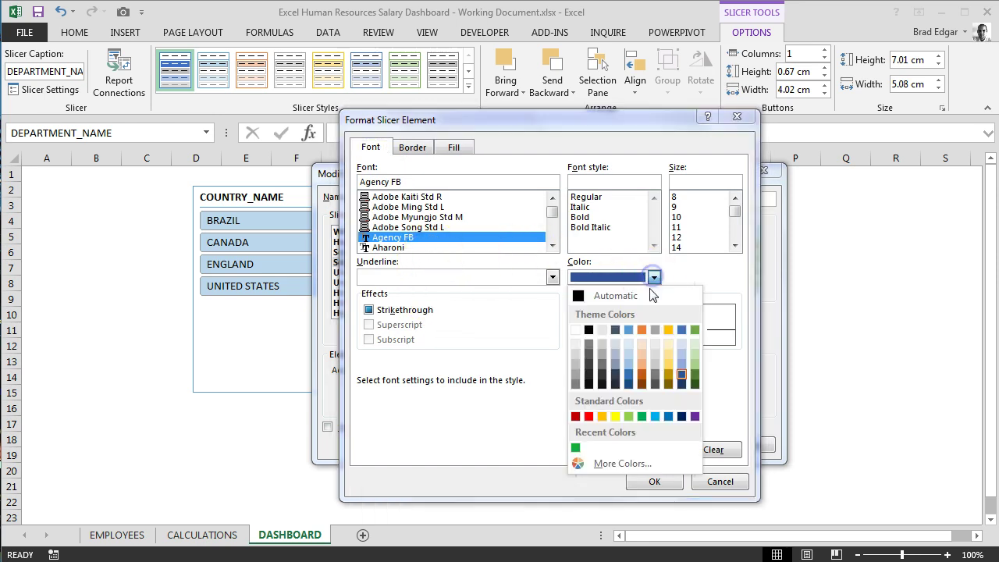
click(576, 442)
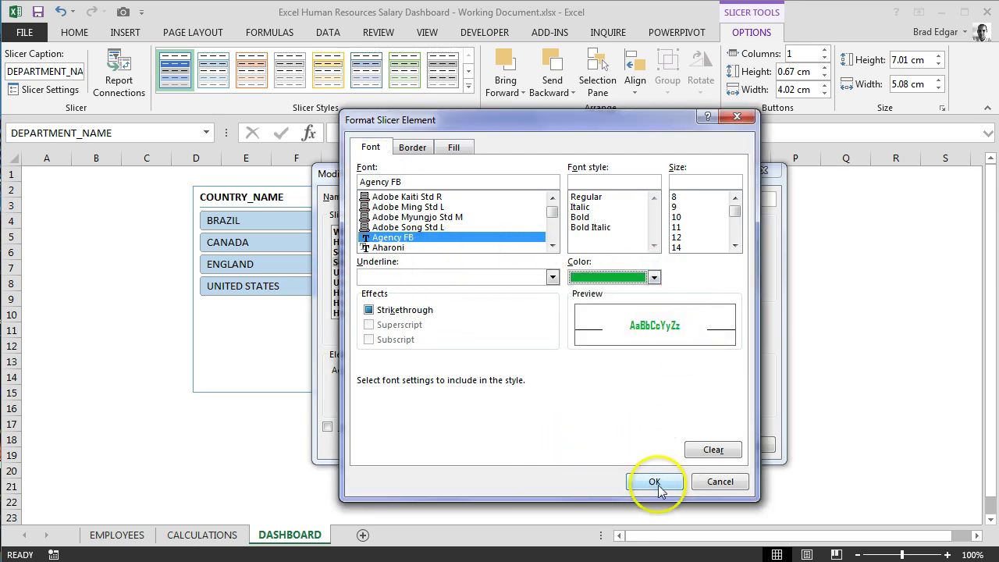
click(691, 237)
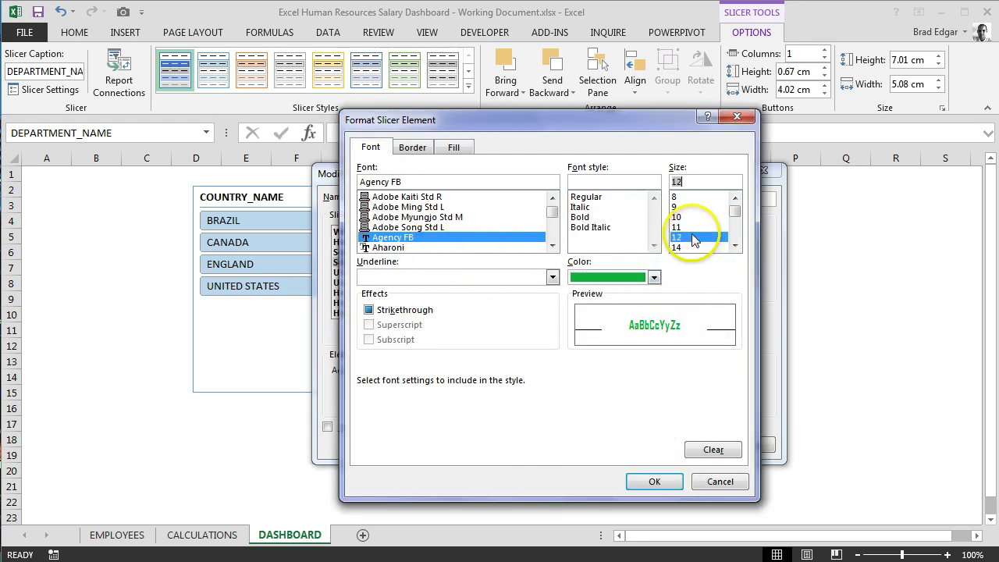
click(654, 481)
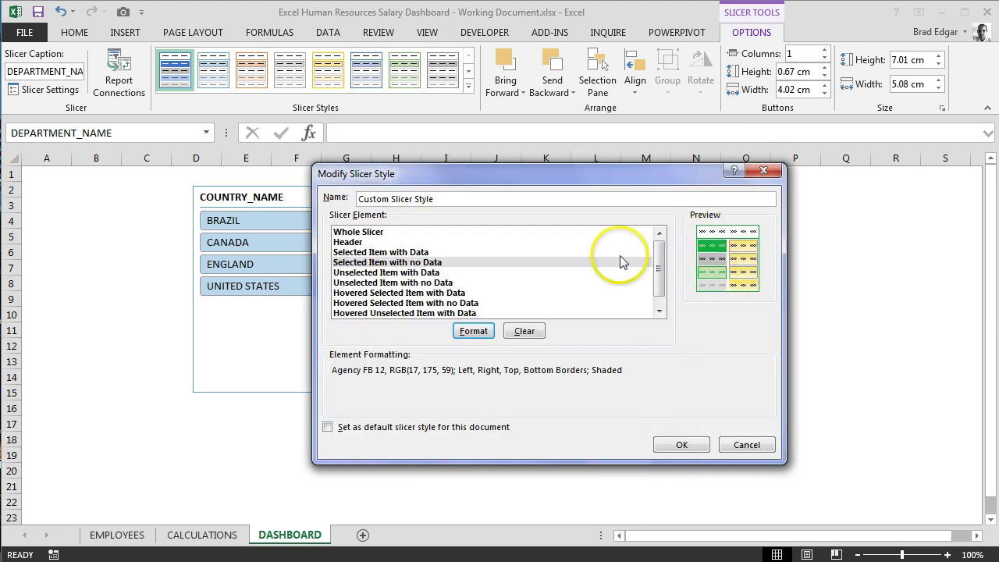
Set the font of the Unselected Item with Data element to Agency FB, size 12, and accept the formatting
click(415, 273)
click(475, 331)
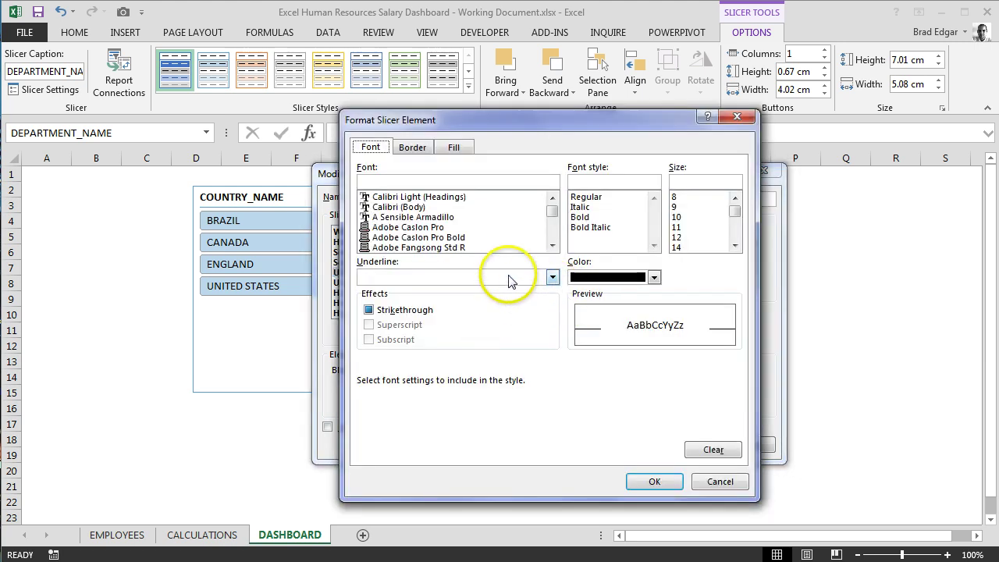
click(552, 247)
click(552, 246)
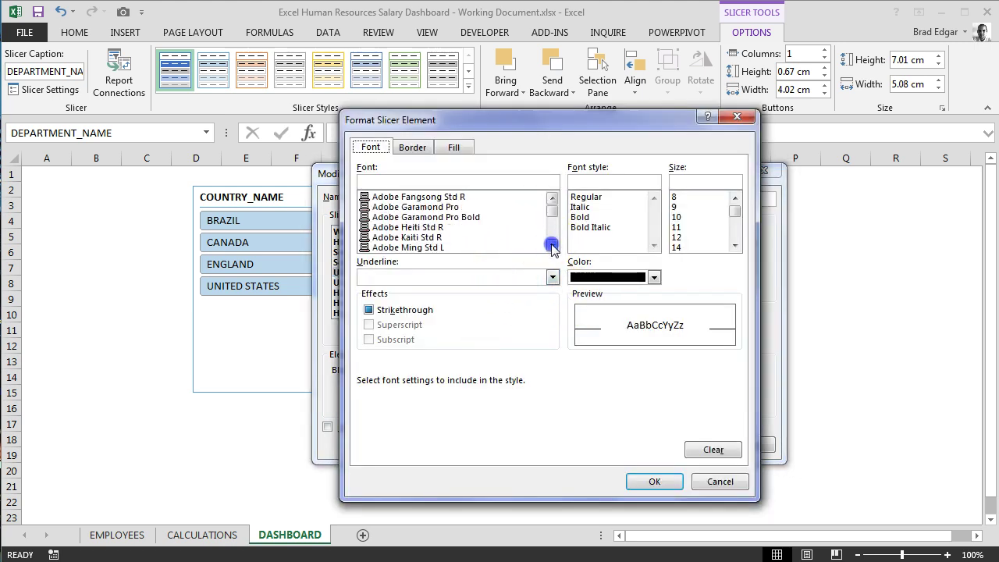
click(552, 215)
click(552, 216)
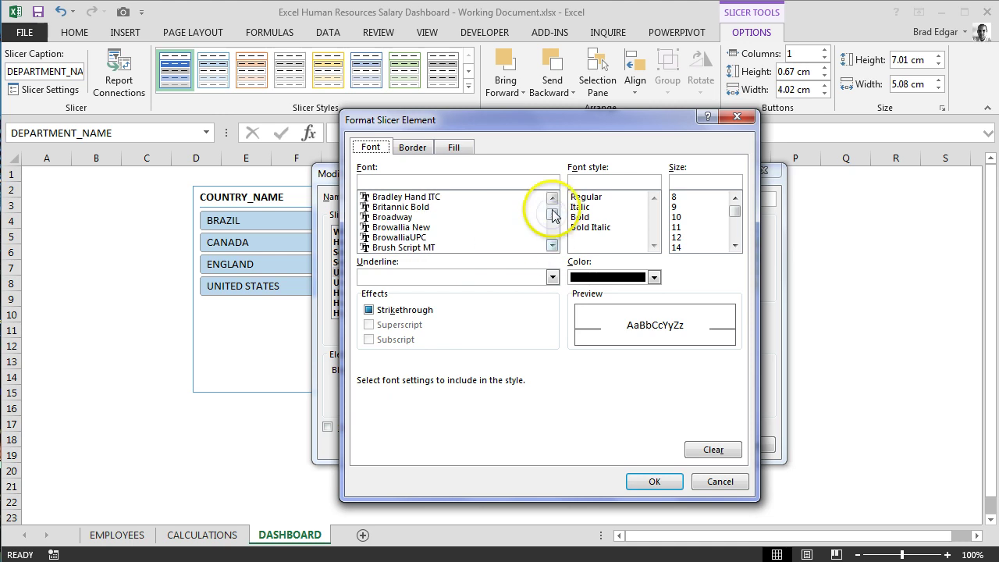
click(552, 197)
click(552, 197)
click(552, 198)
click(552, 197)
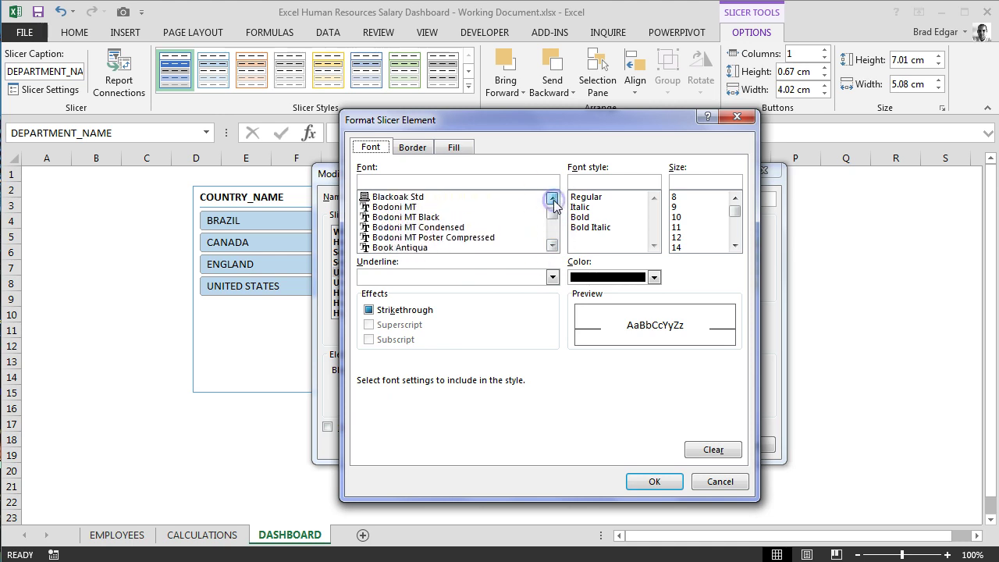
click(552, 198)
click(552, 198)
click(552, 197)
click(552, 197)
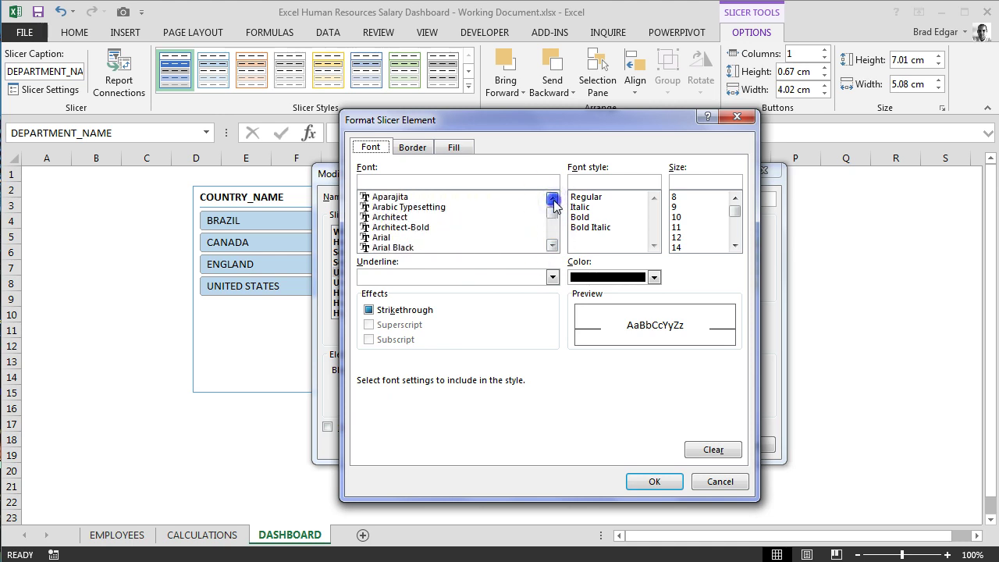
click(552, 198)
click(552, 197)
click(552, 198)
click(552, 197)
click(552, 197)
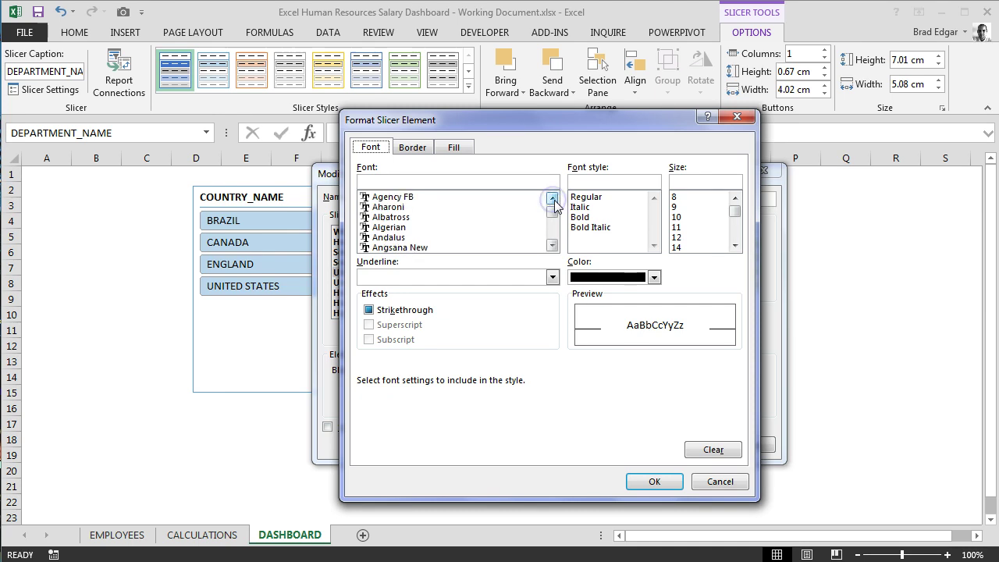
click(552, 198)
click(552, 197)
click(395, 222)
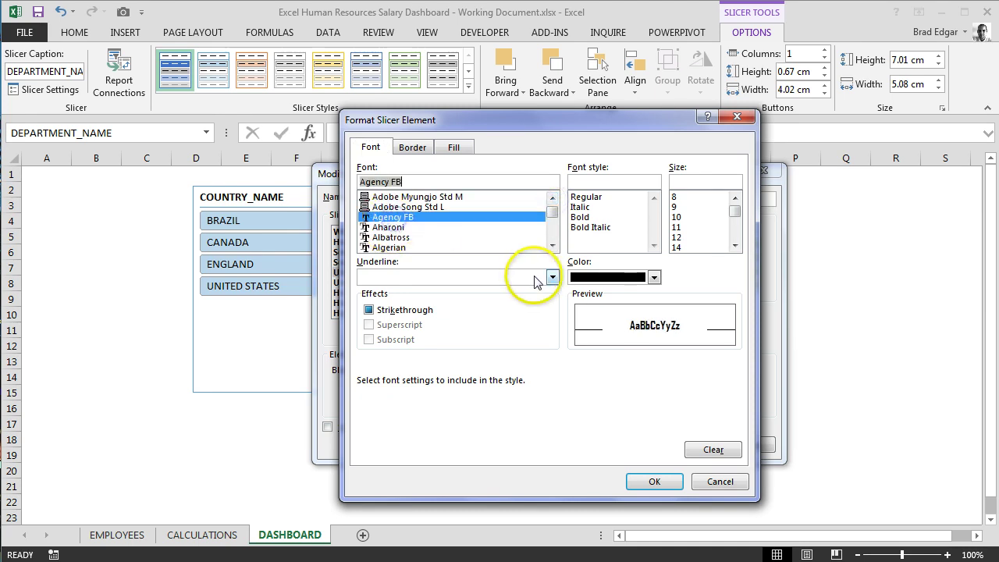
click(678, 238)
click(654, 480)
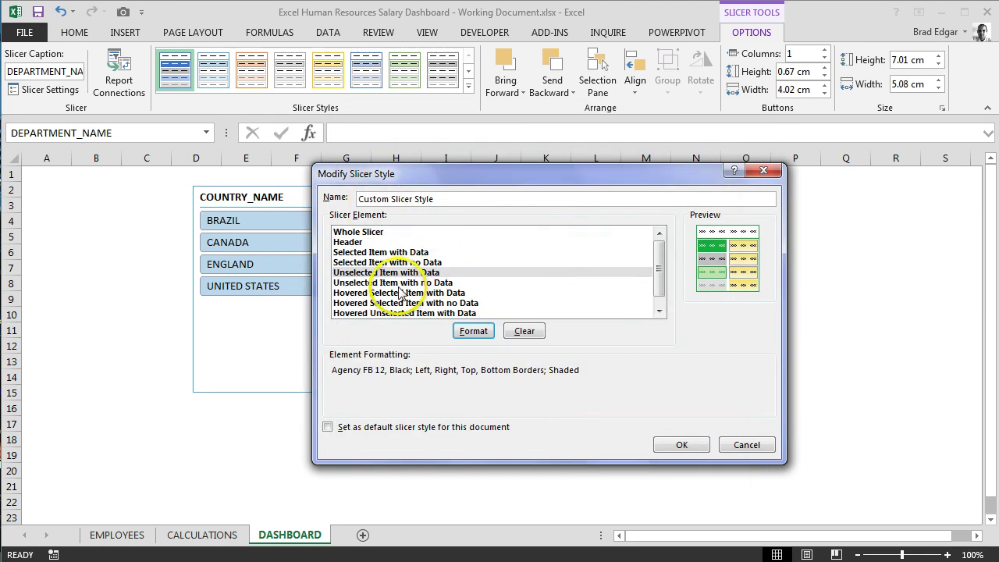
Set the font of the Unselected Item with no Data element to Agency FB, size 12, and accept the formatting
click(395, 283)
click(475, 332)
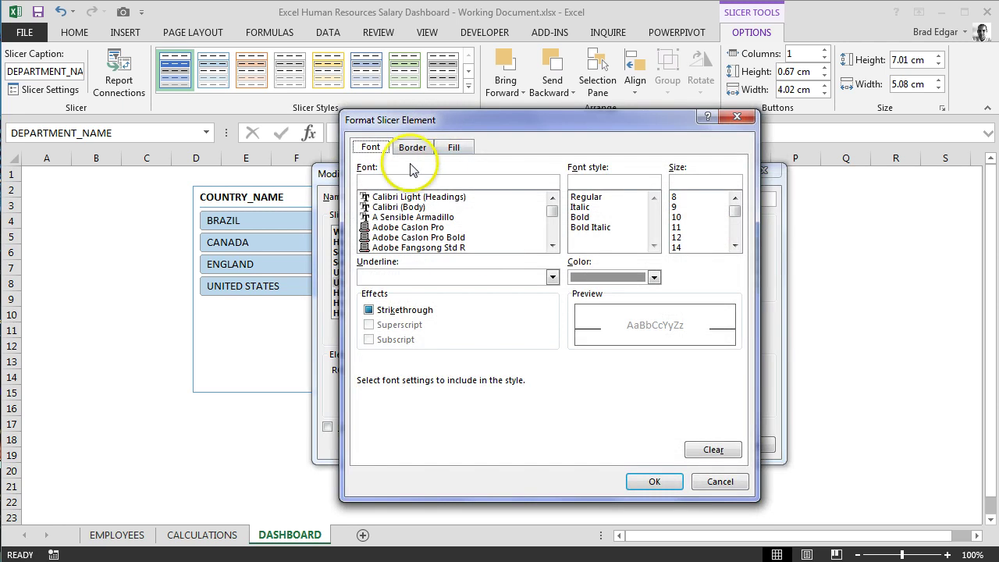
click(411, 148)
click(372, 148)
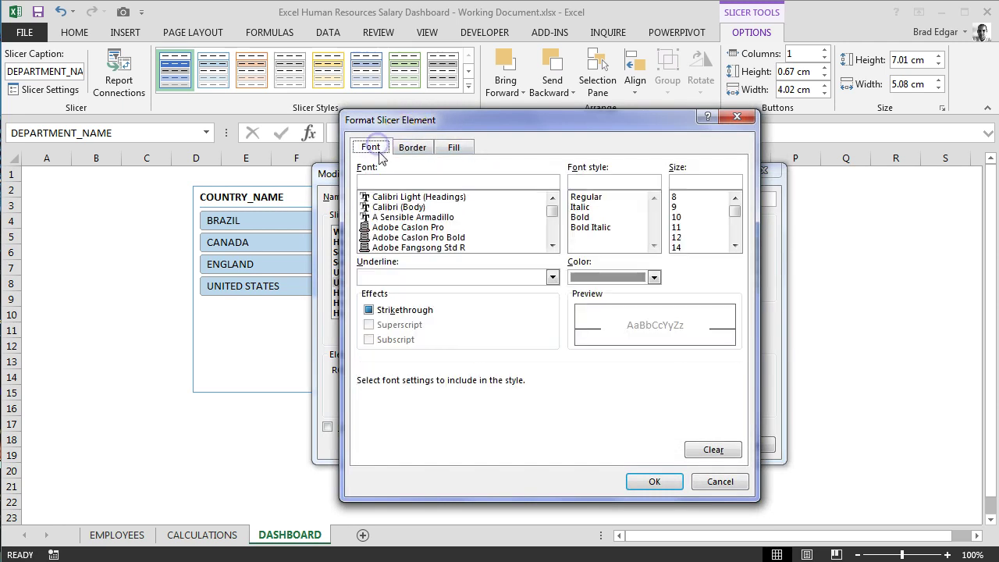
click(418, 227)
scroll(419, 227, down, 2)
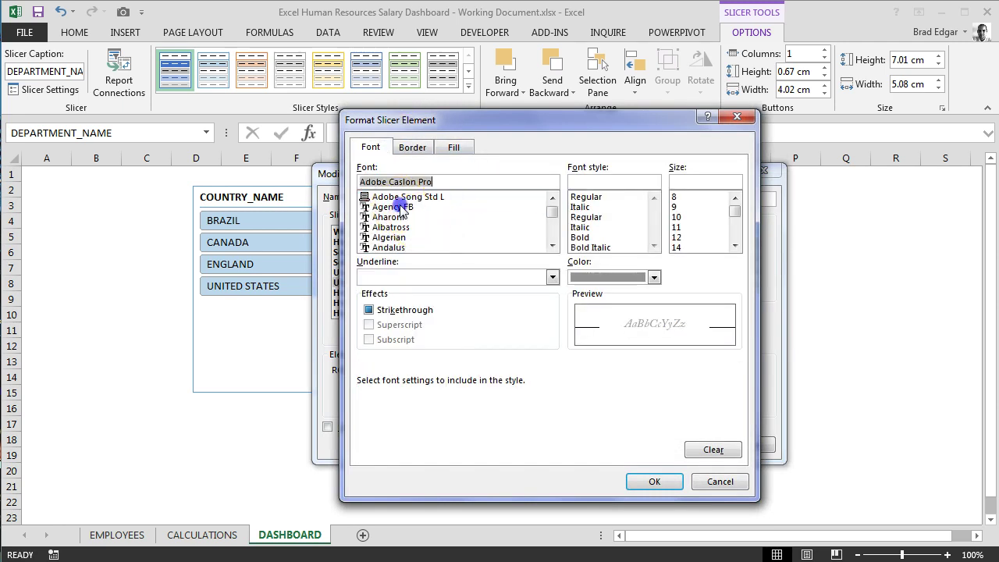
click(400, 207)
click(678, 237)
click(654, 482)
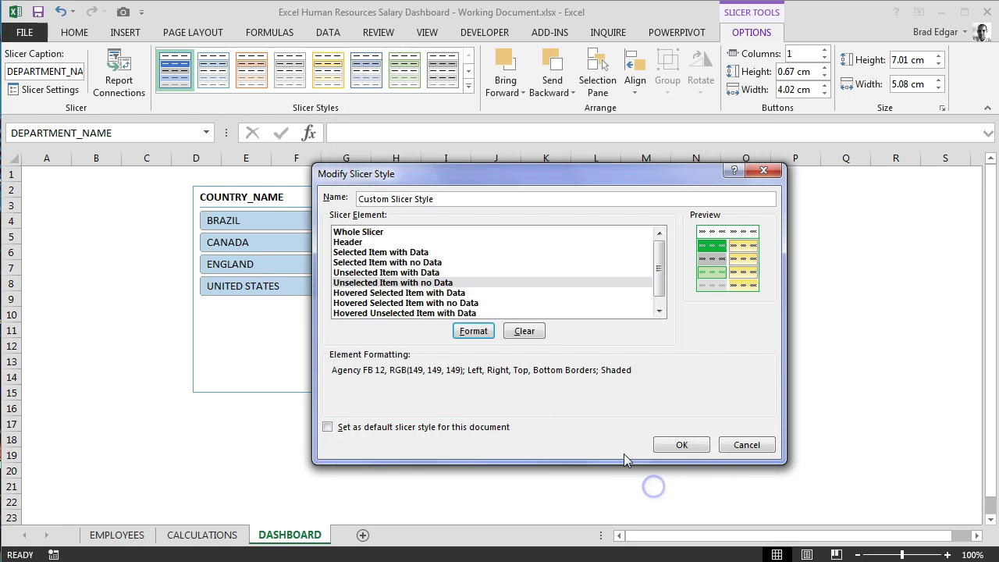
Set the font of the Hovered Selected Item with Data element to Agency FB, size 12, and accept the formatting
click(400, 294)
click(474, 331)
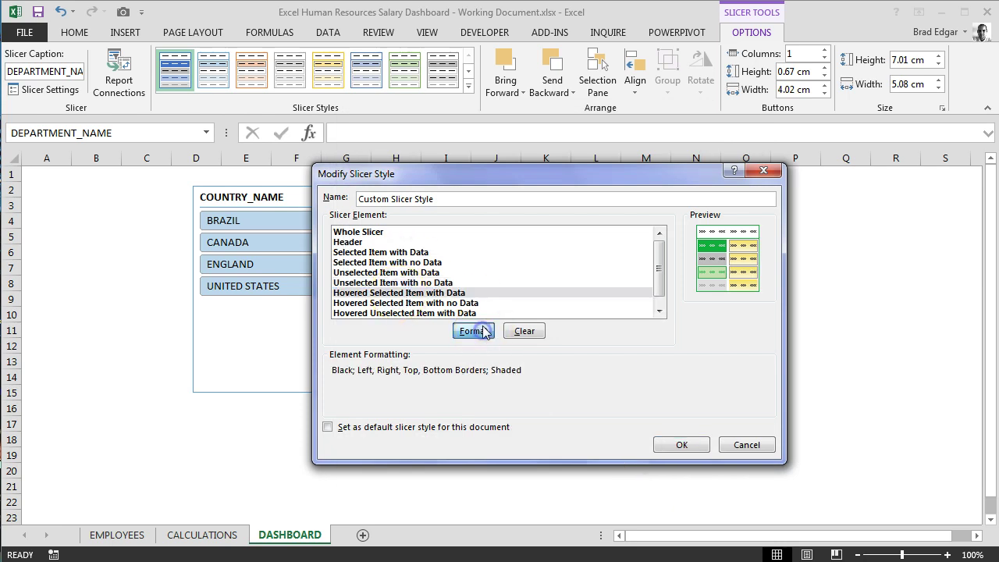
click(419, 237)
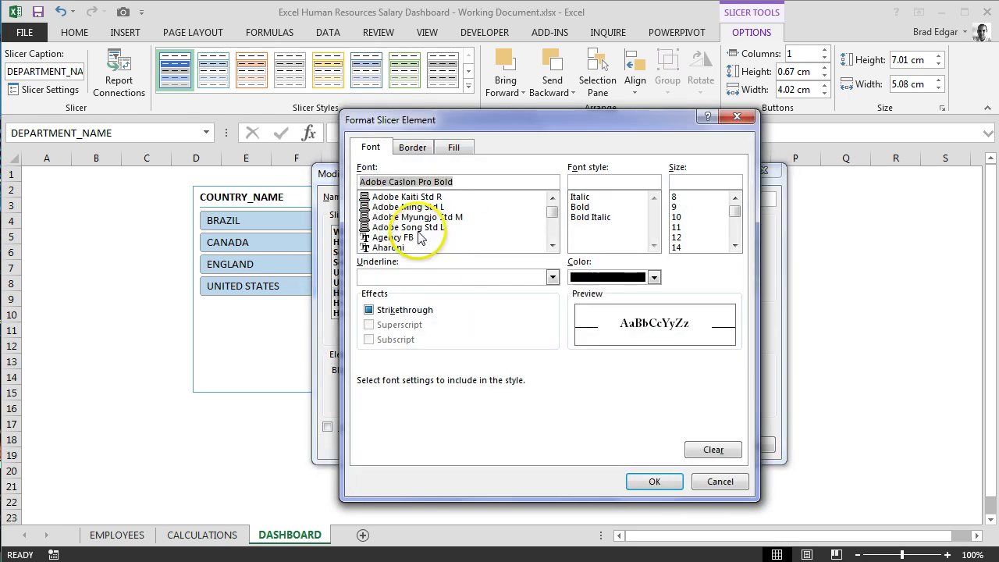
click(411, 242)
click(677, 237)
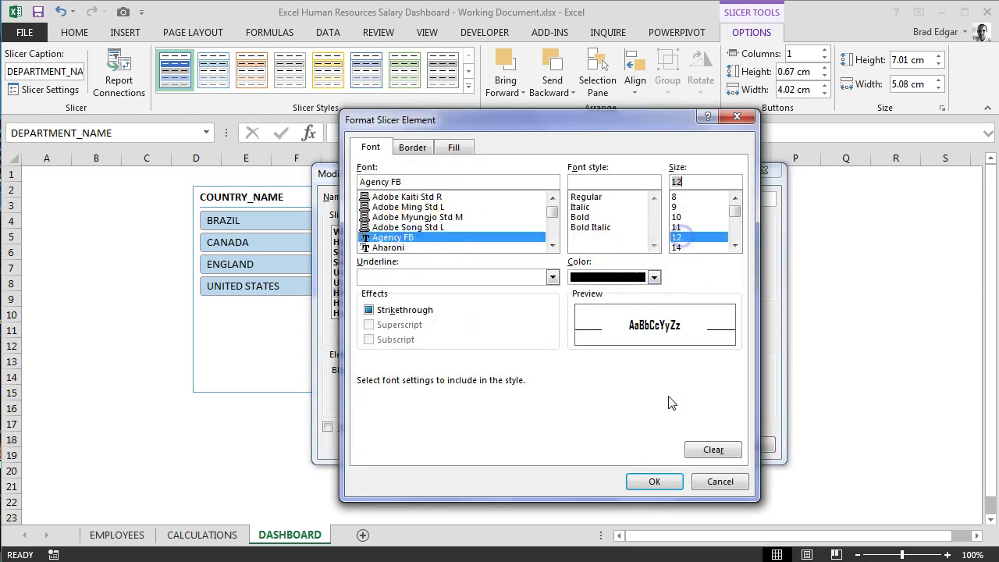
click(655, 483)
Set the font of the Hovered Selected Item with no Data element to Agency FB, size 12, and accept the formatting
click(397, 294)
click(417, 304)
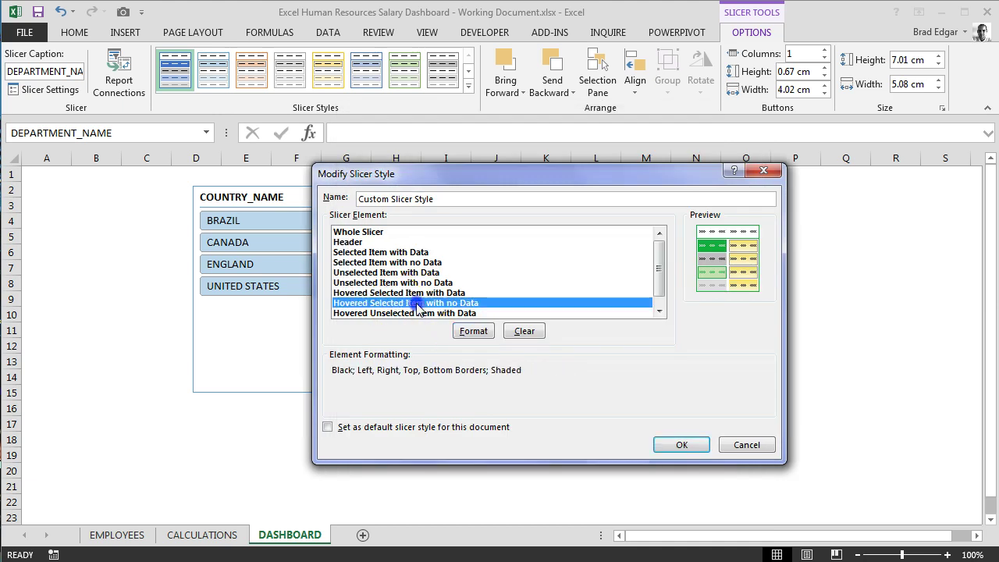
click(474, 331)
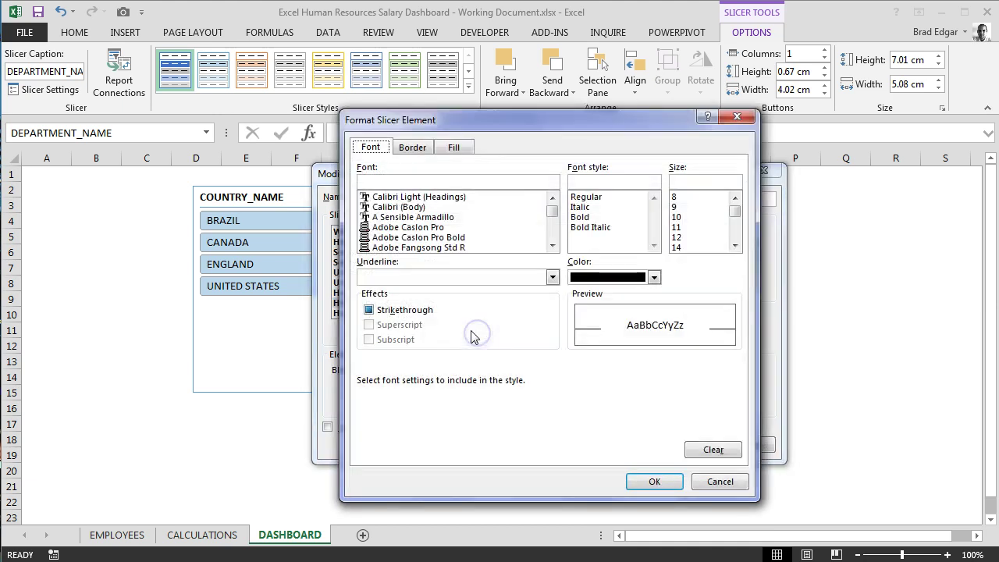
click(457, 218)
scroll(453, 223, down, 1)
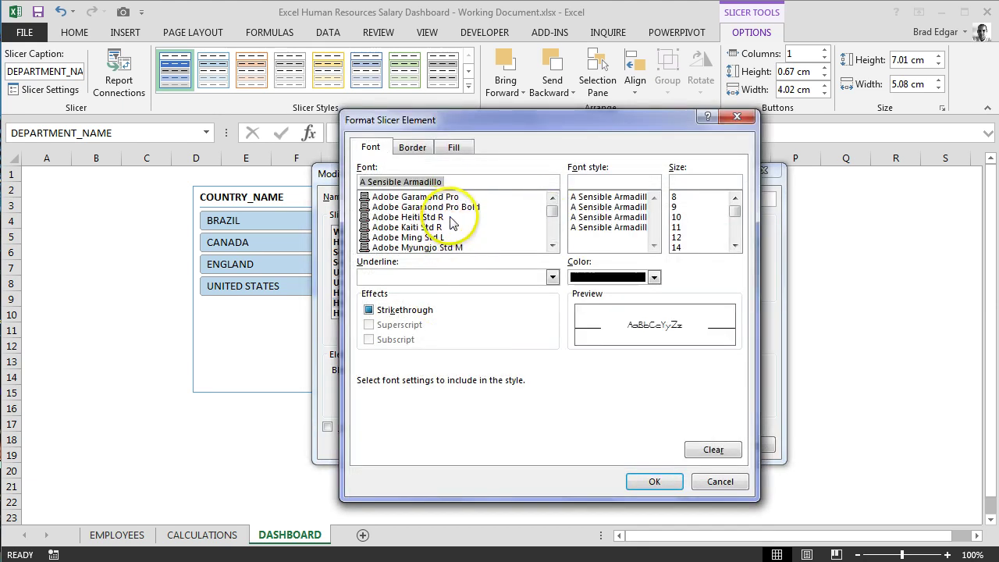
scroll(453, 223, down, 1)
click(406, 237)
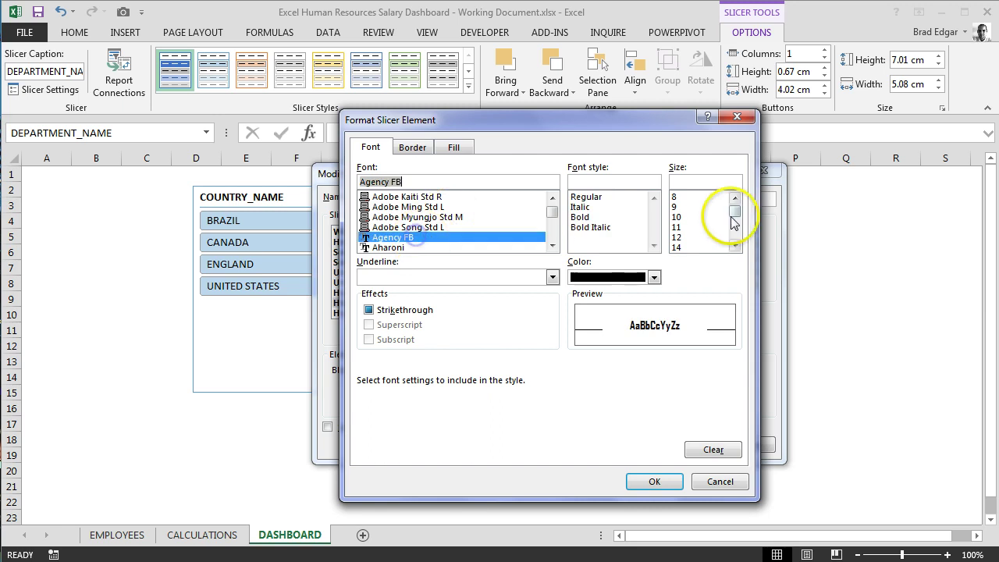
click(685, 238)
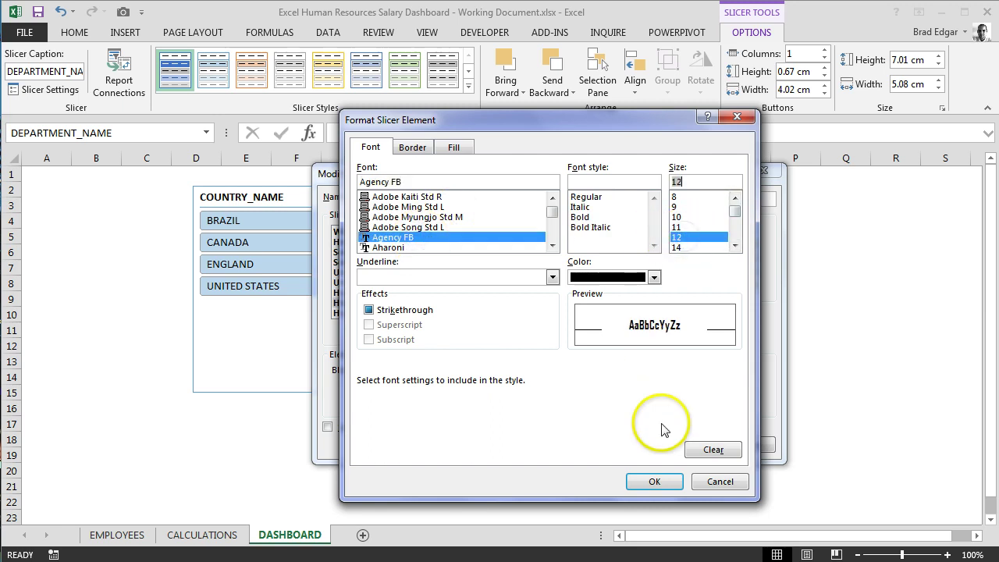
click(652, 479)
Set the font of the Hovered Unselected Item with Data element to Agency FB and save the modified slicer style
click(404, 313)
click(474, 331)
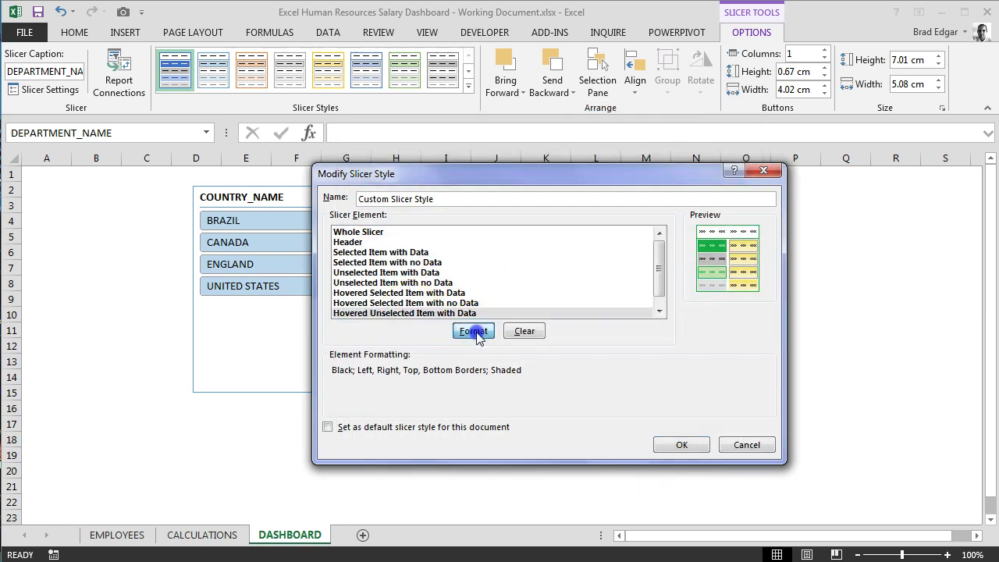
click(414, 228)
scroll(414, 234, down, 2)
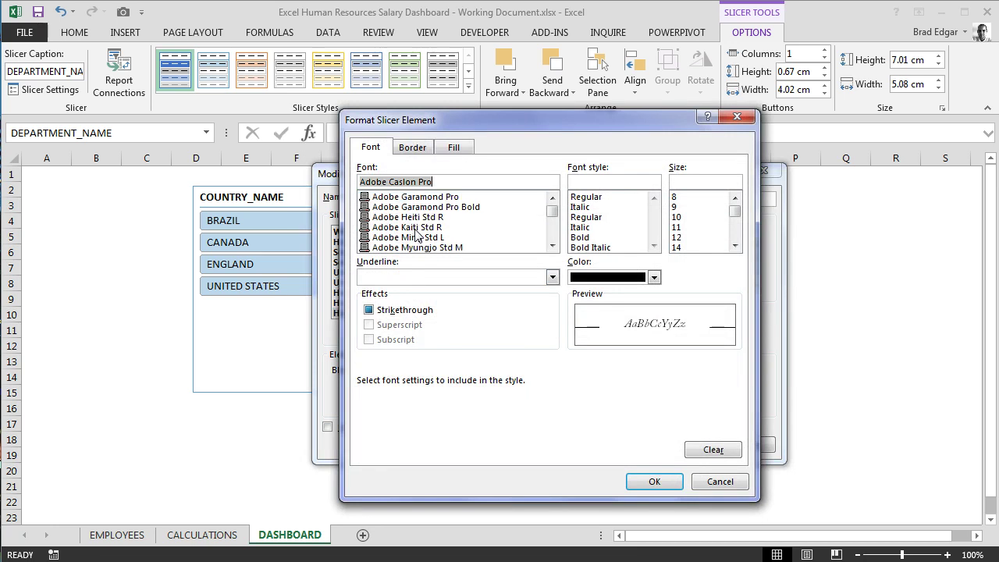
click(414, 238)
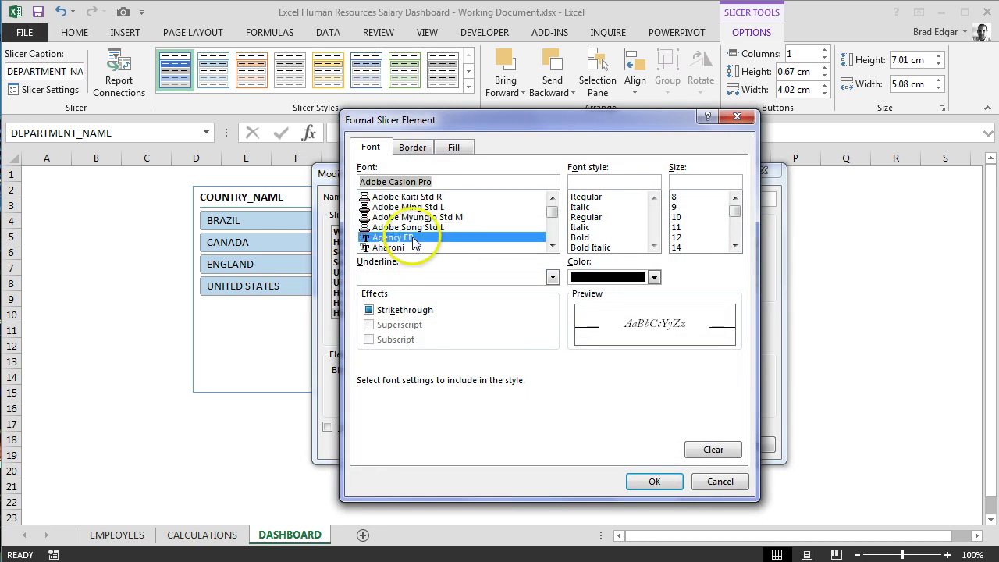
click(653, 481)
click(682, 445)
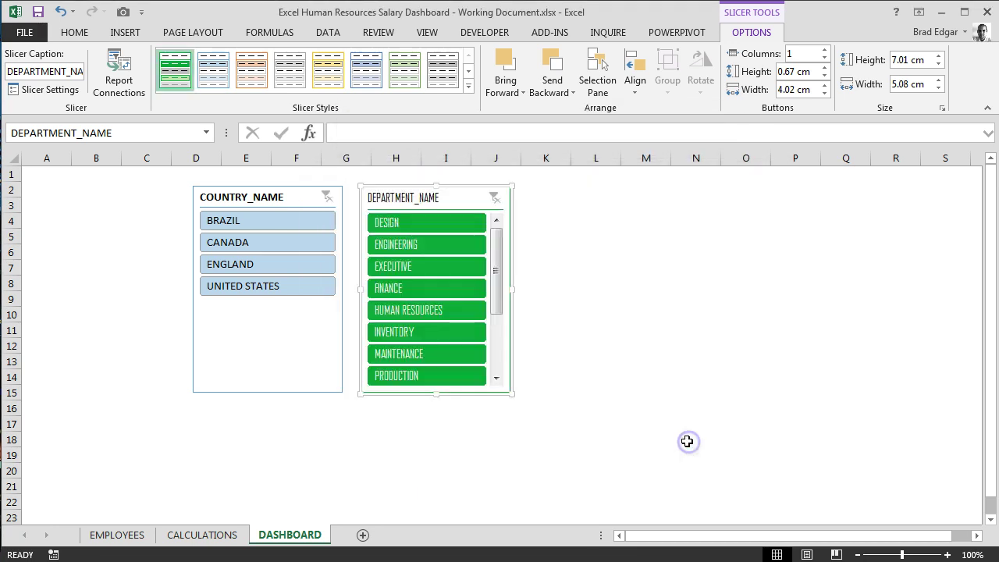
click(601, 298)
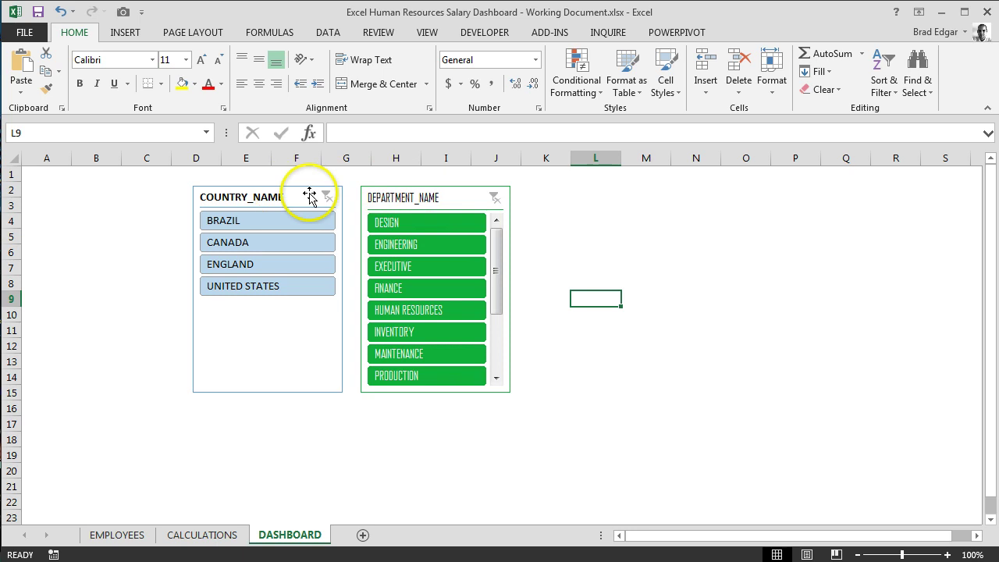
Move the department slicer closer to the country slicer and apply Custom Slicer Style to the country slicer
drag(416, 189, 407, 188)
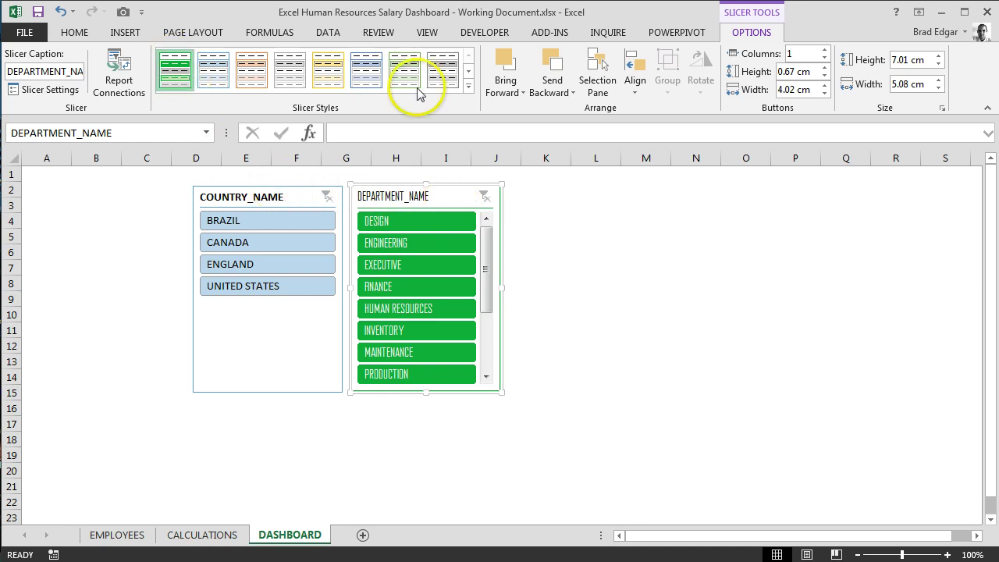
click(183, 76)
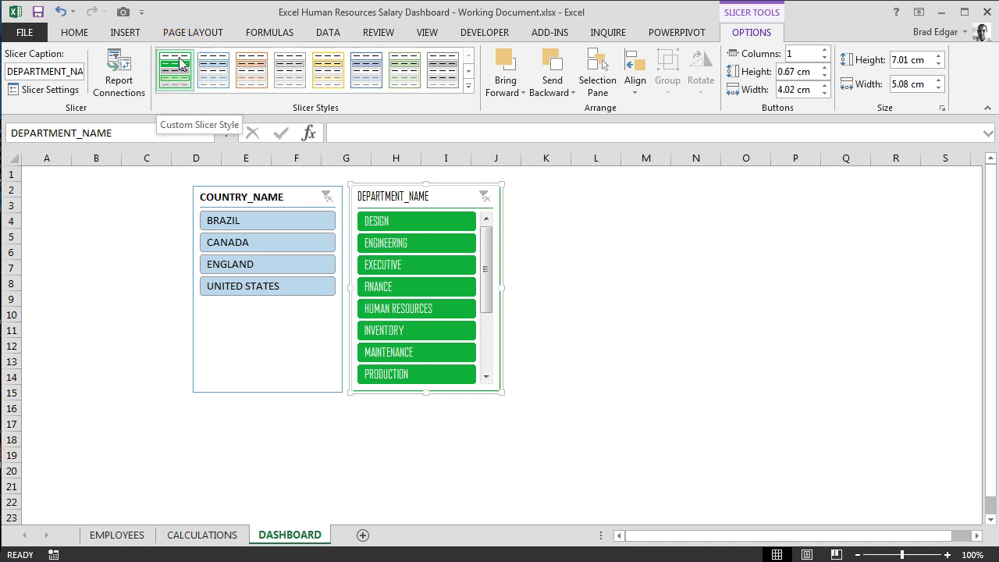
click(283, 192)
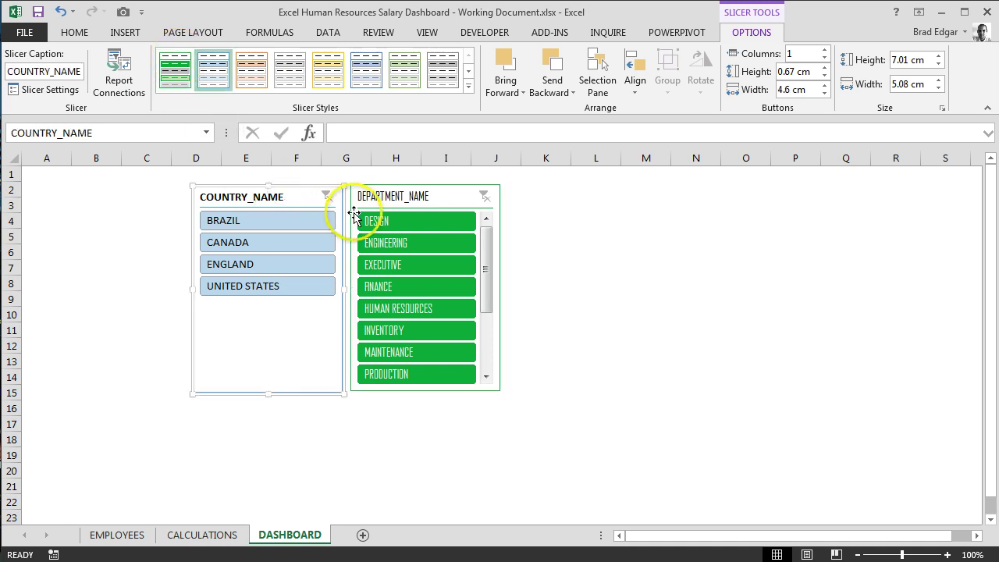
click(173, 85)
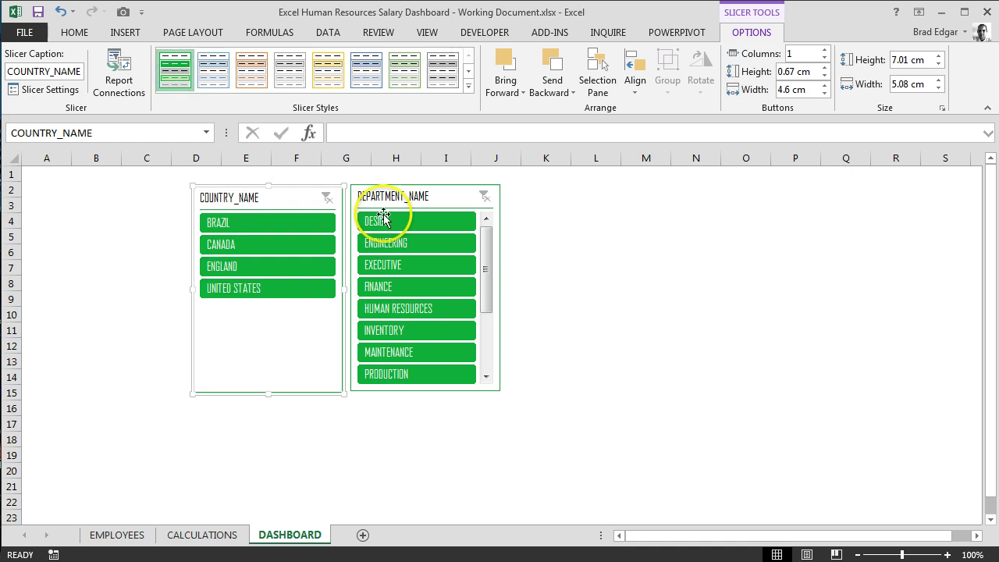
click(598, 285)
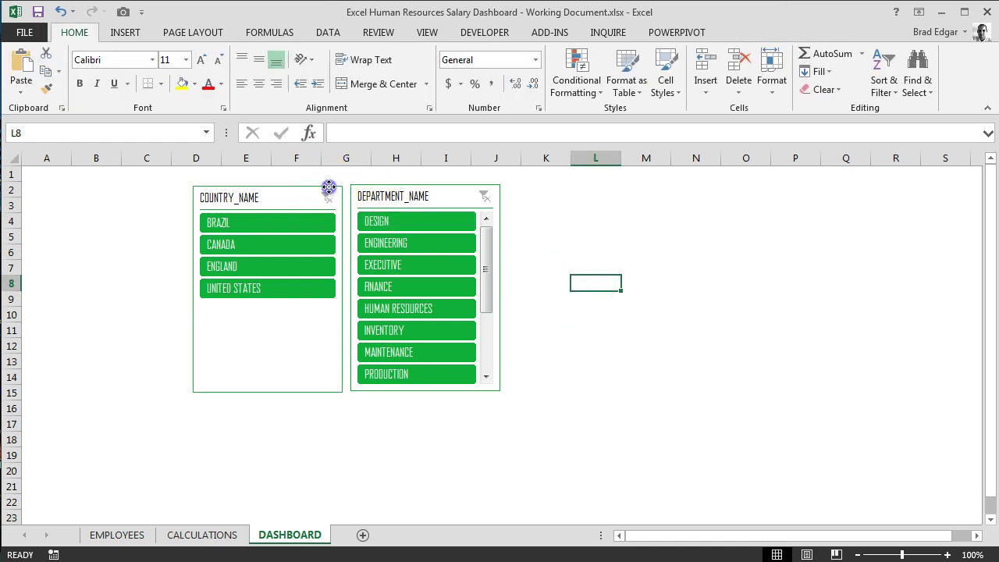
Reposition the country and department slicers side by side, slightly lower on the dashboard sheet
drag(328, 187, 335, 186)
click(610, 267)
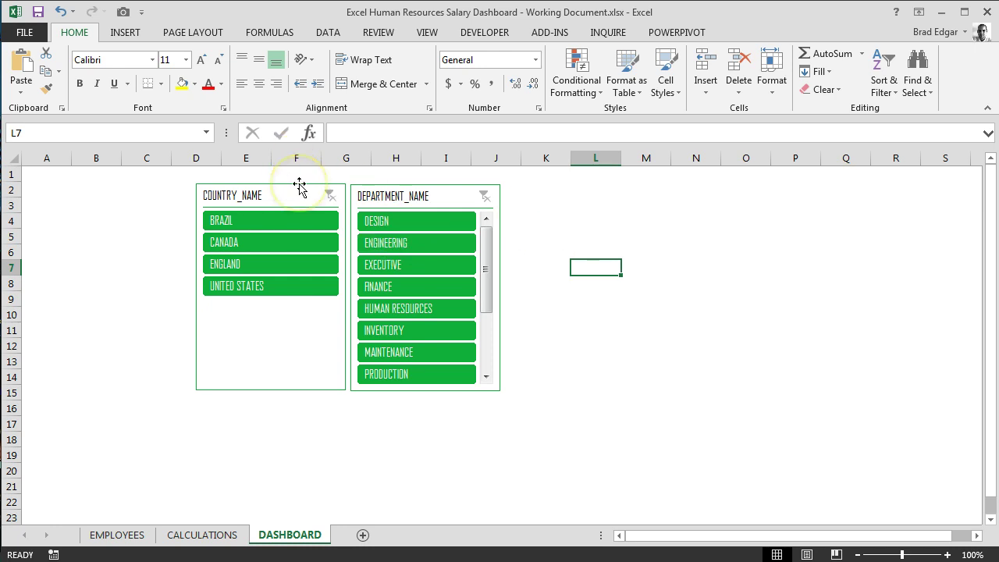
click(122, 34)
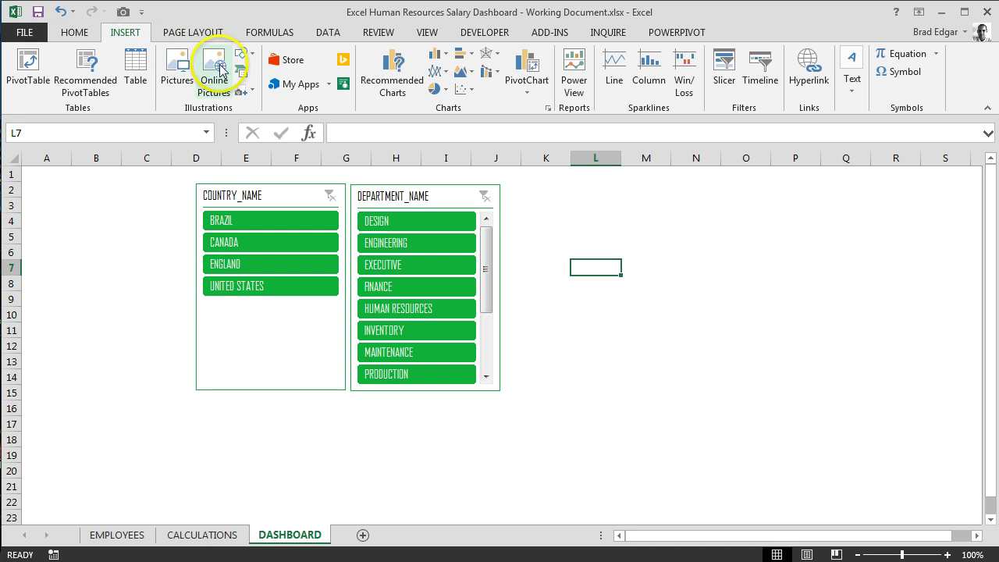
mouse_move(292, 187)
mouse_down()
mouse_move(299, 205)
mouse_move(298, 192)
mouse_up()
drag(419, 189, 427, 198)
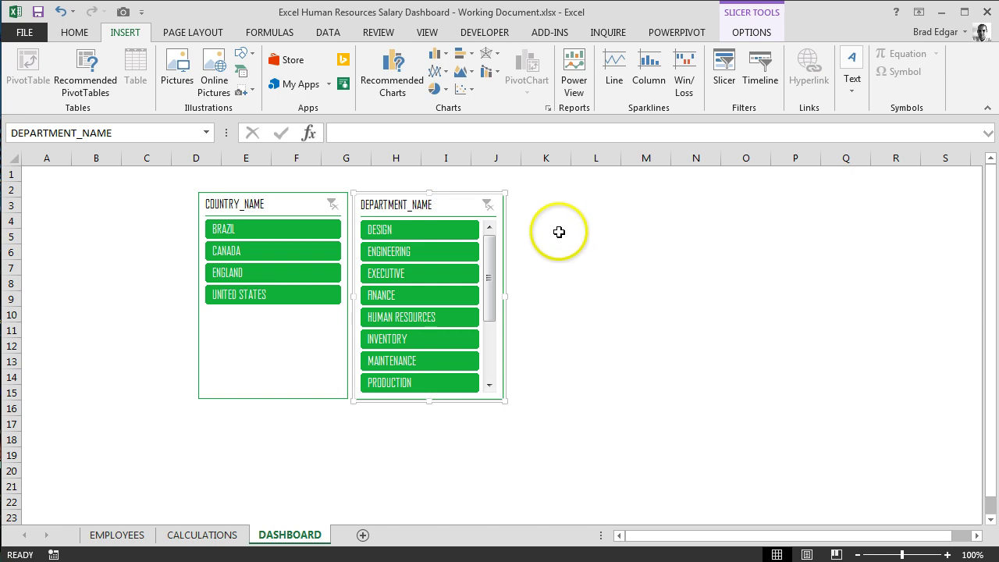
Draw a rectangle about 7.96 cm high and 12.65 cm wide over both slicers and send it to the back
click(252, 55)
click(289, 90)
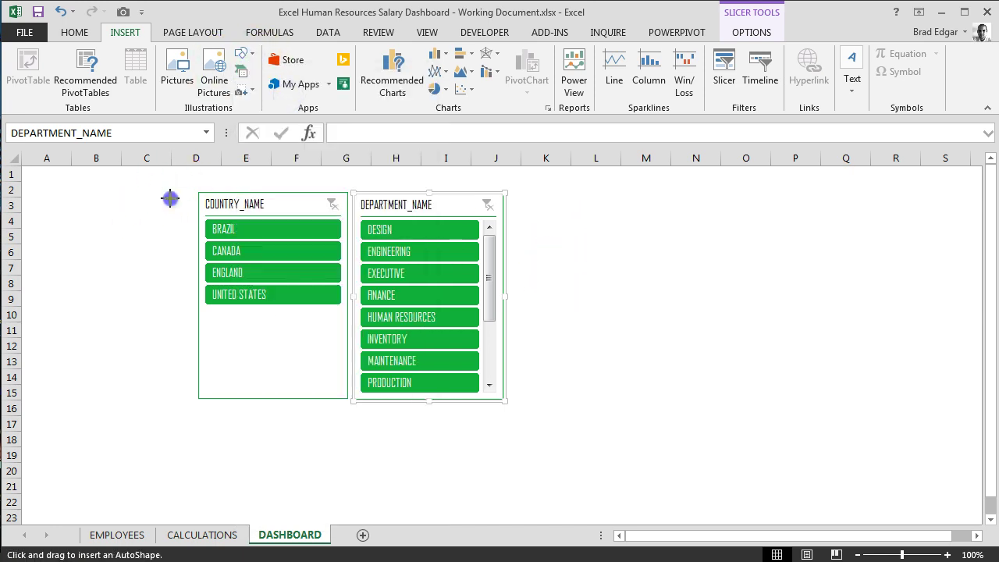
mouse_move(170, 179)
mouse_down()
mouse_move(469, 424)
mouse_move(544, 414)
mouse_up()
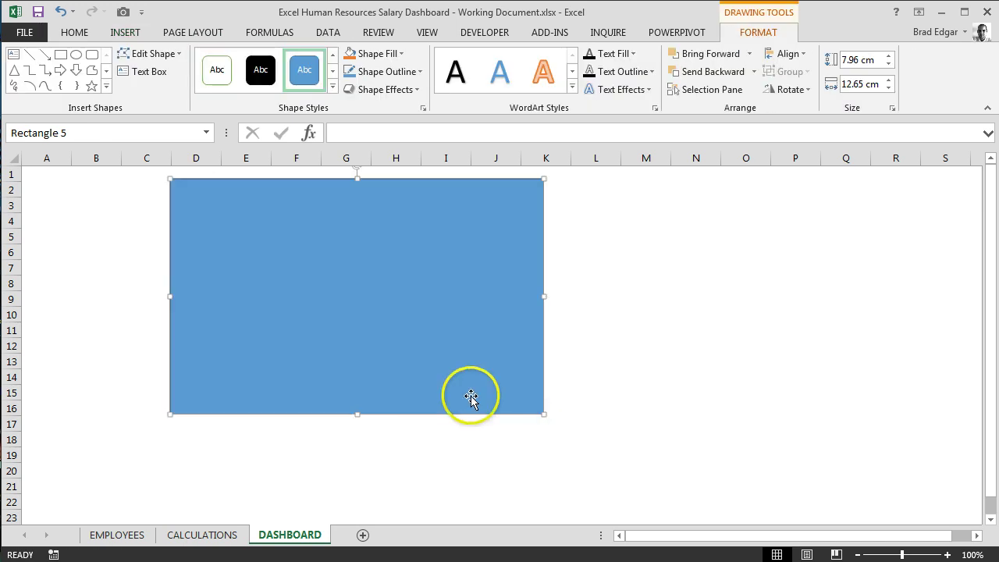
right_click(453, 257)
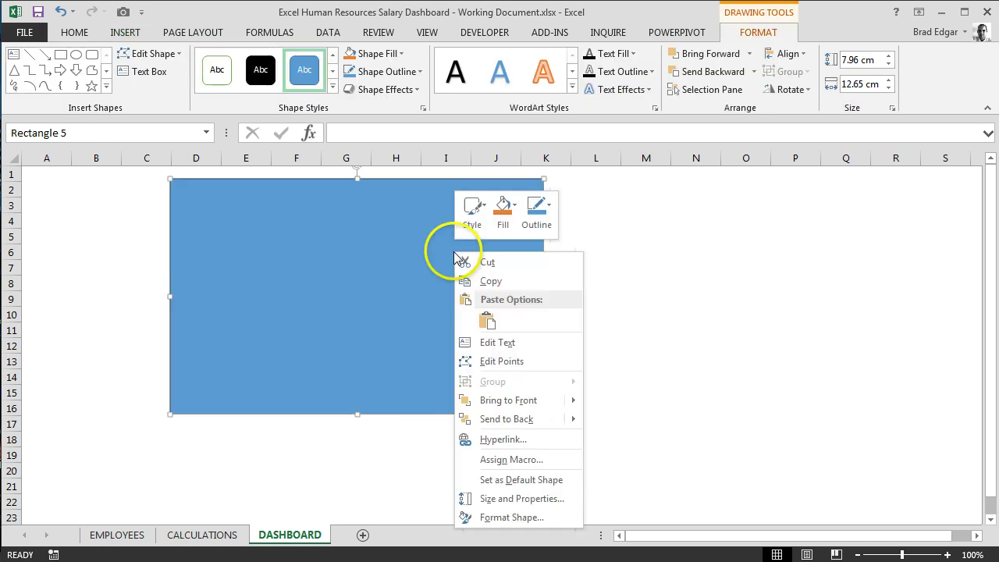
click(515, 419)
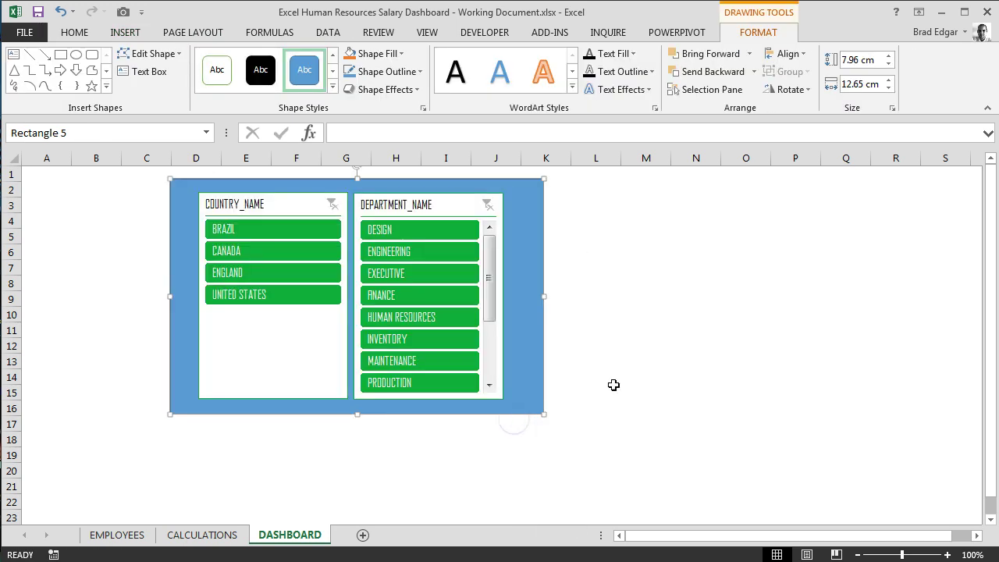
click(682, 367)
Fill the background rectangle with the custom colour RGB 48, 44, 44
click(527, 203)
click(398, 53)
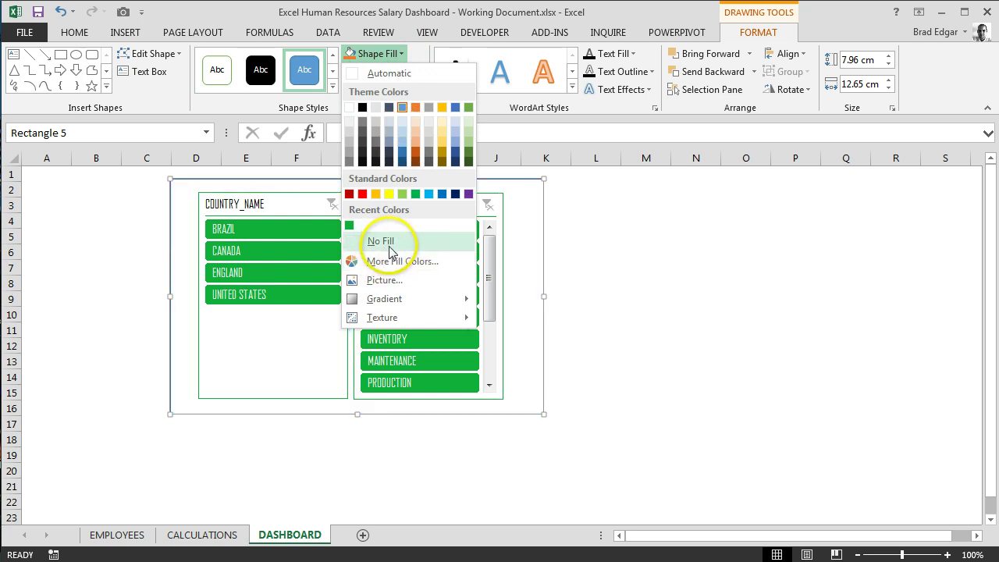
click(394, 262)
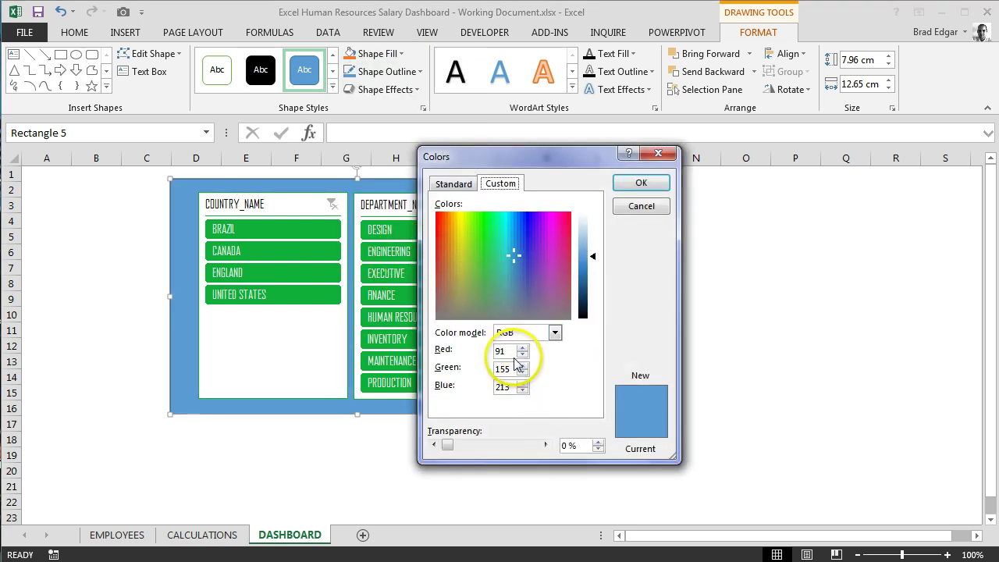
drag(509, 352, 471, 356)
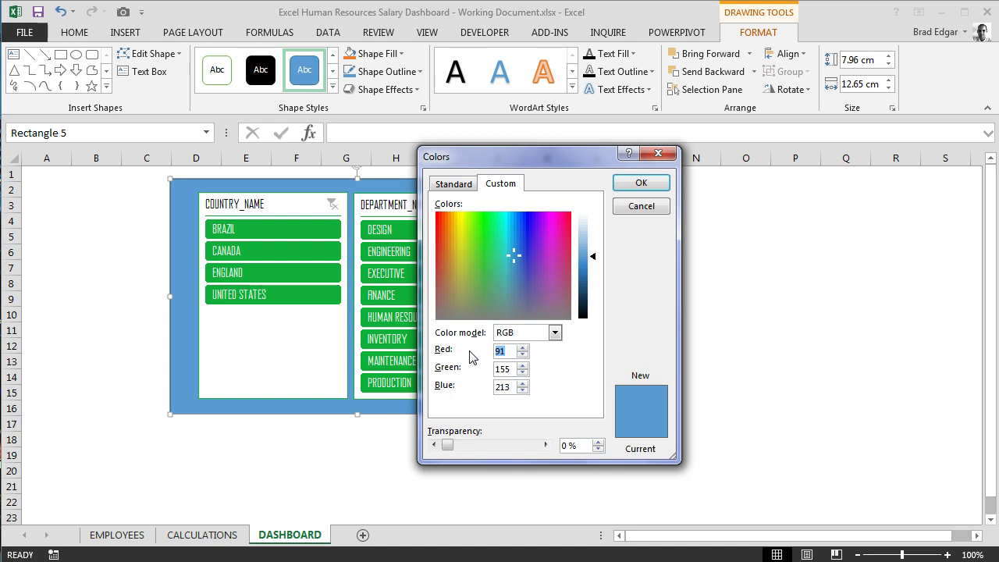
text(48)
key(Tab)
text(4)
key(Tab)
text(44)
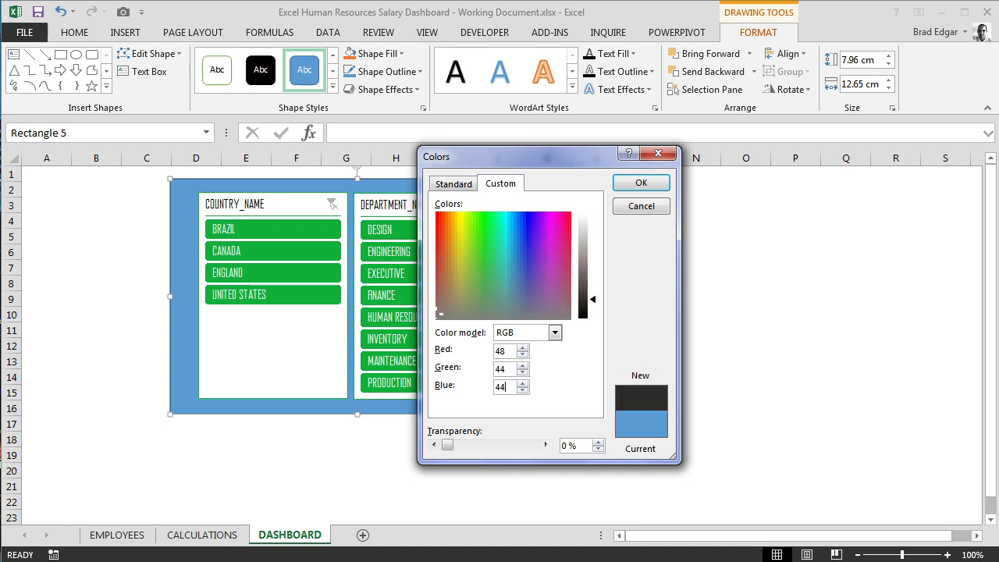
click(641, 182)
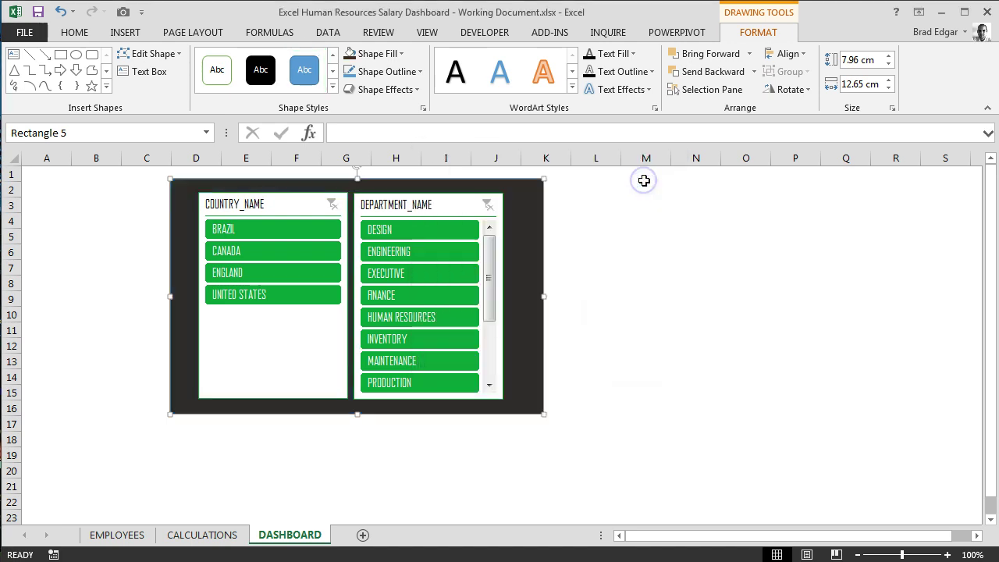
Outline the background rectangle in the same dark recent colour as its fill
click(382, 71)
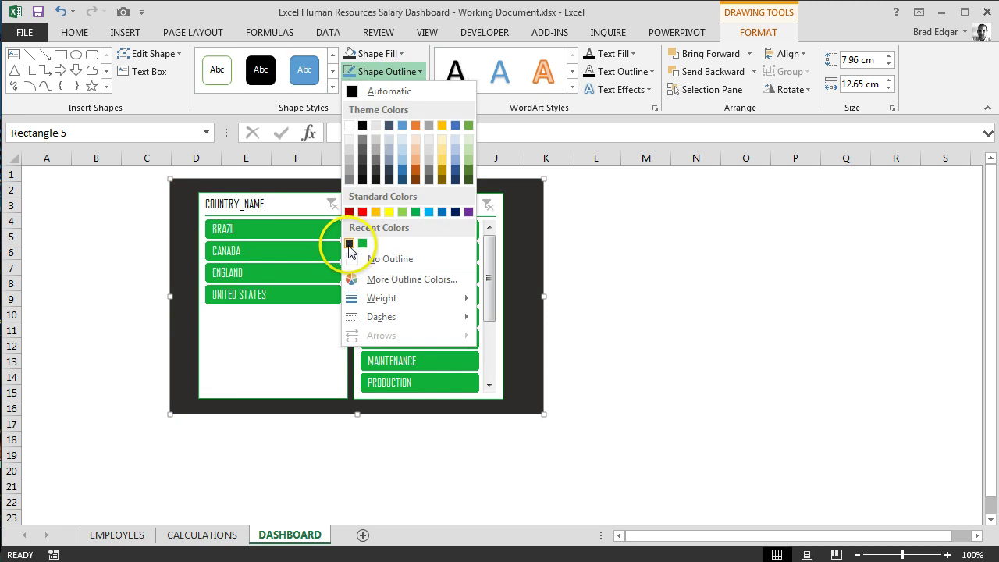
click(349, 244)
click(761, 302)
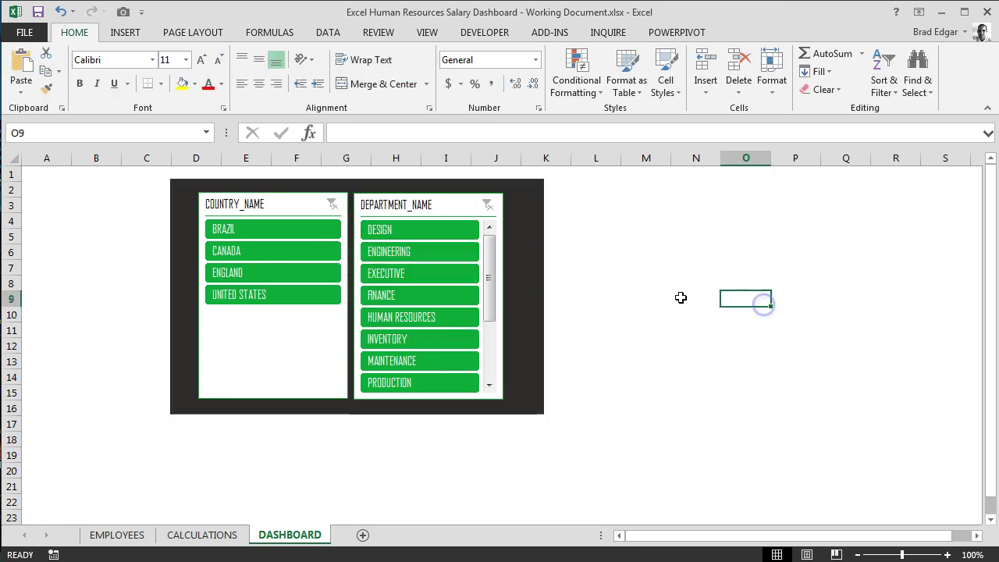
click(500, 184)
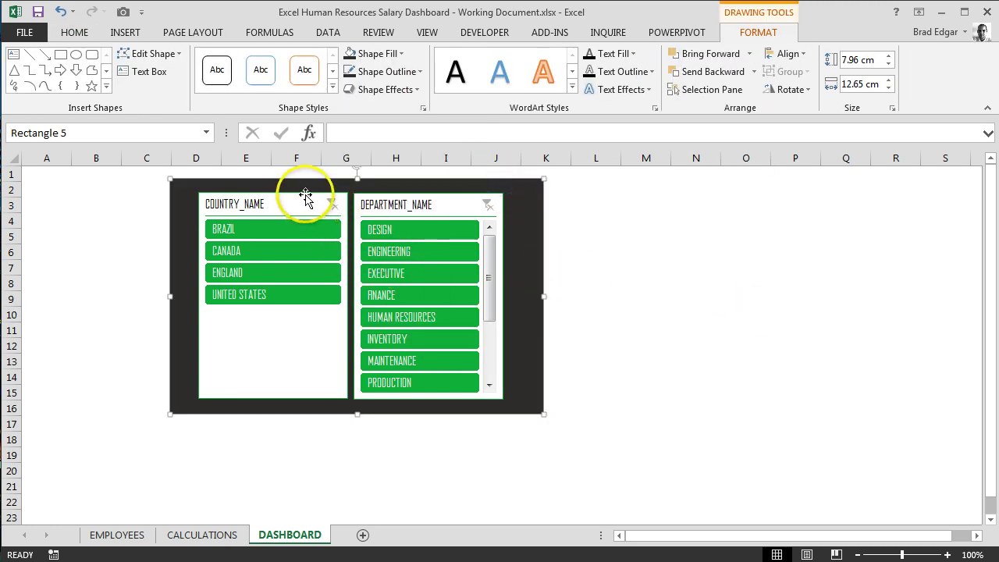
Shorten the country and department slicers to fit four items each, and make the department slicer slightly narrower
click(324, 381)
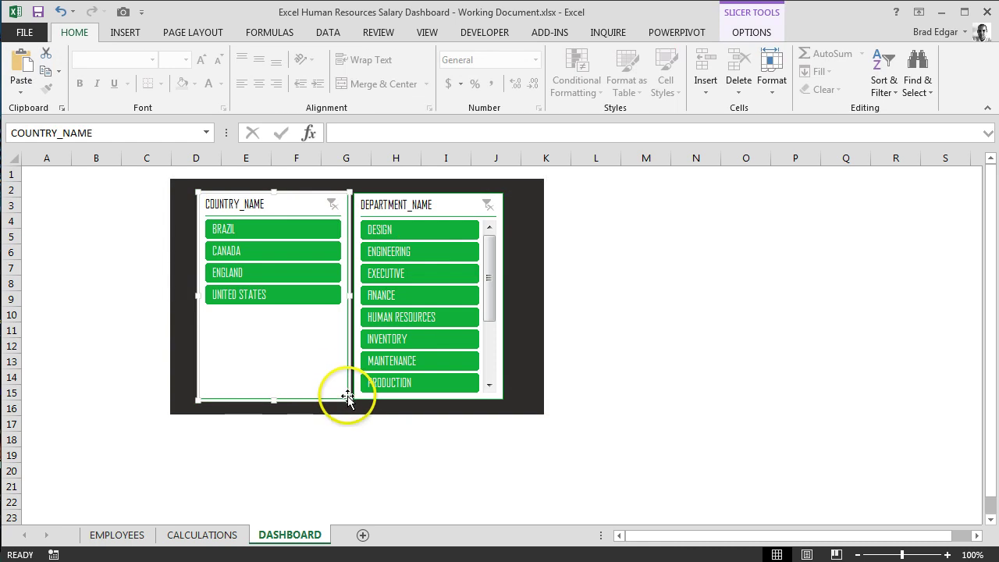
drag(348, 399, 347, 313)
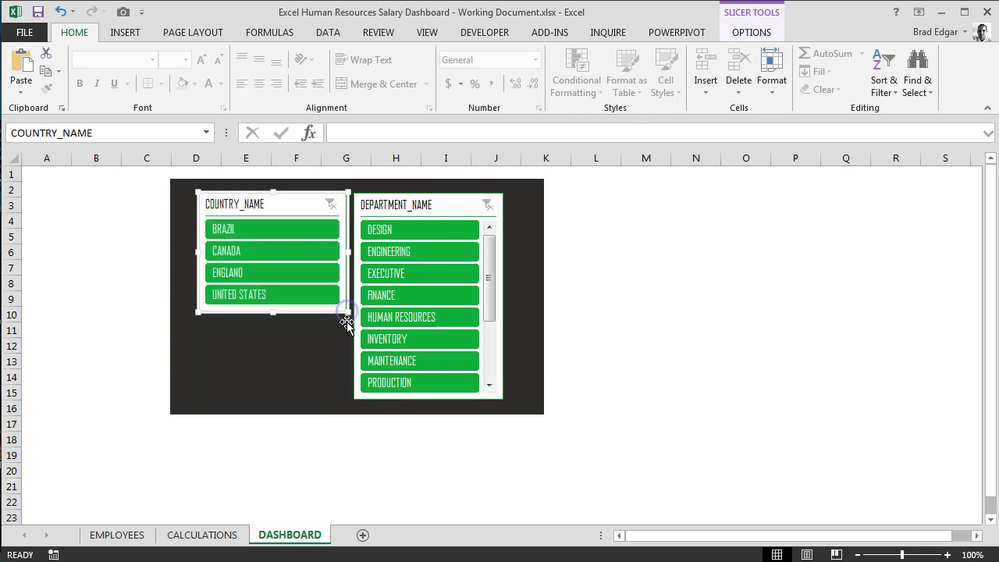
click(271, 357)
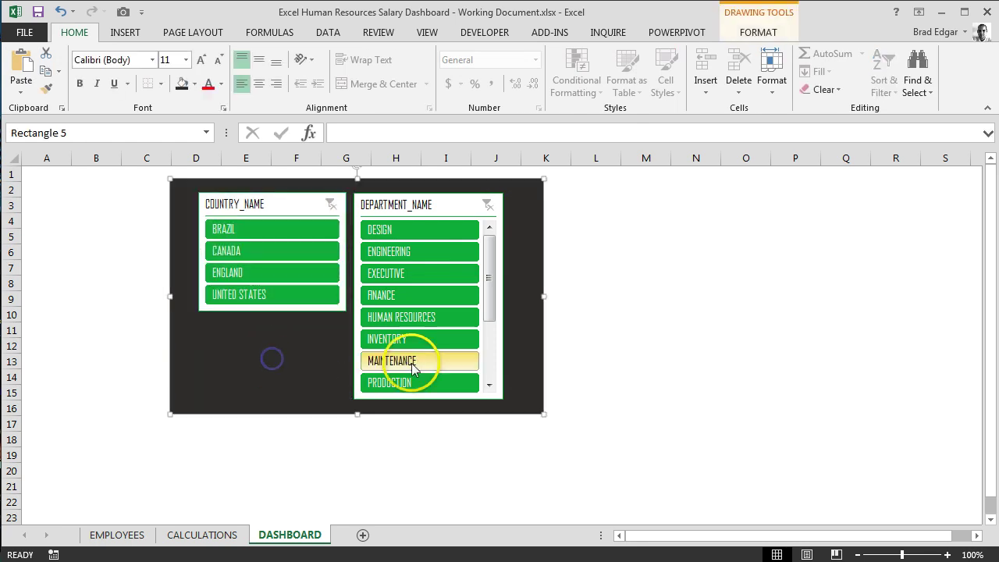
click(499, 379)
drag(506, 403, 496, 313)
click(535, 344)
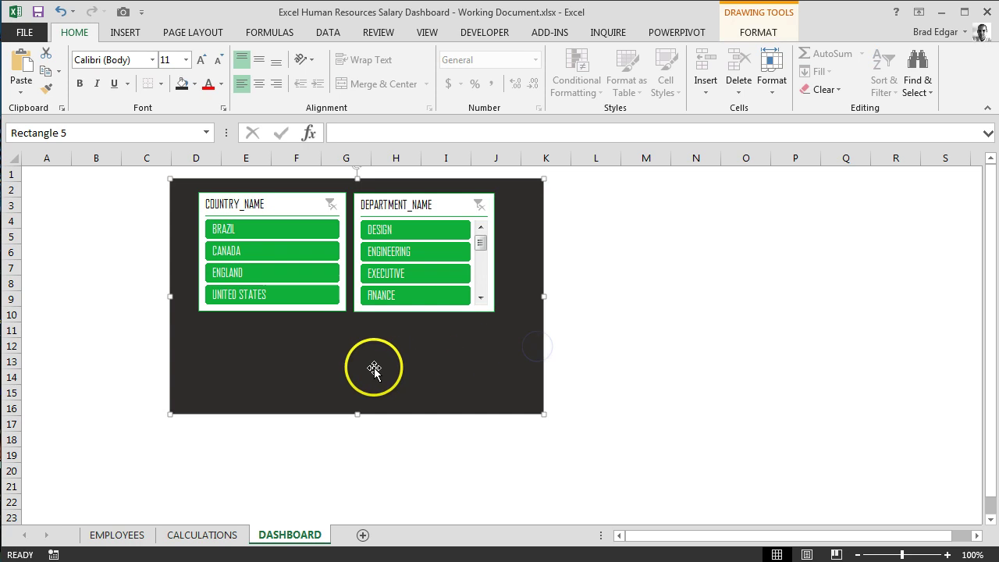
Move the country and department slicers down to start at about row 4
drag(324, 196, 320, 222)
mouse_move(427, 196)
mouse_down()
mouse_move(453, 217)
mouse_move(431, 221)
mouse_up()
click(537, 289)
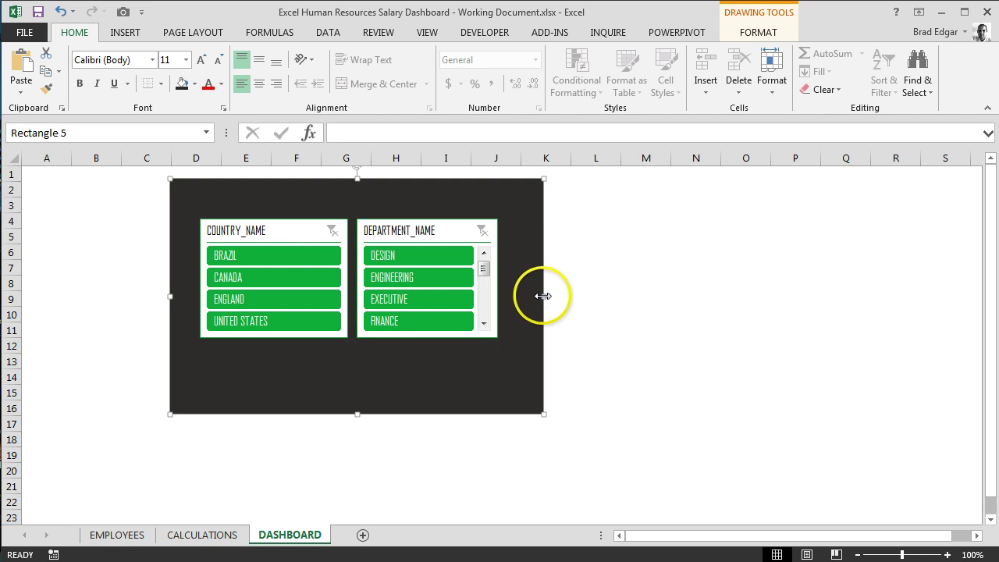
Narrow the background rectangle from both sides, leaving only slim margins beside the slicers
drag(543, 296, 515, 297)
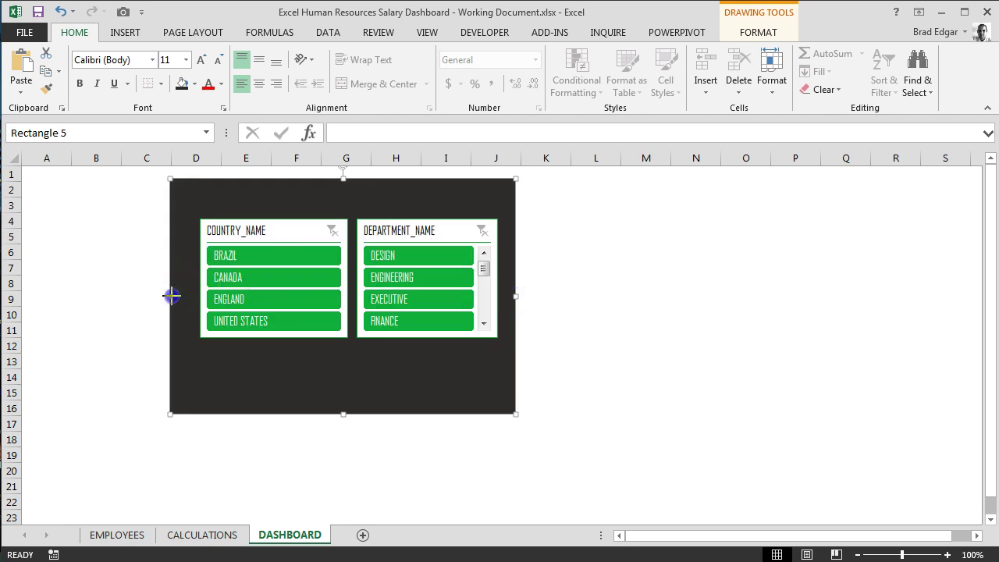
drag(172, 296, 188, 296)
click(622, 361)
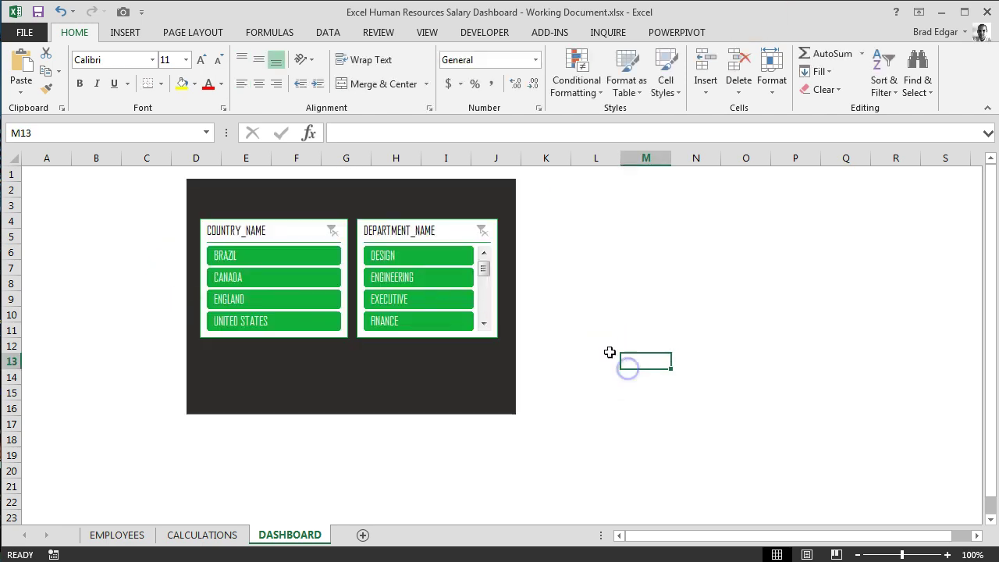
click(351, 416)
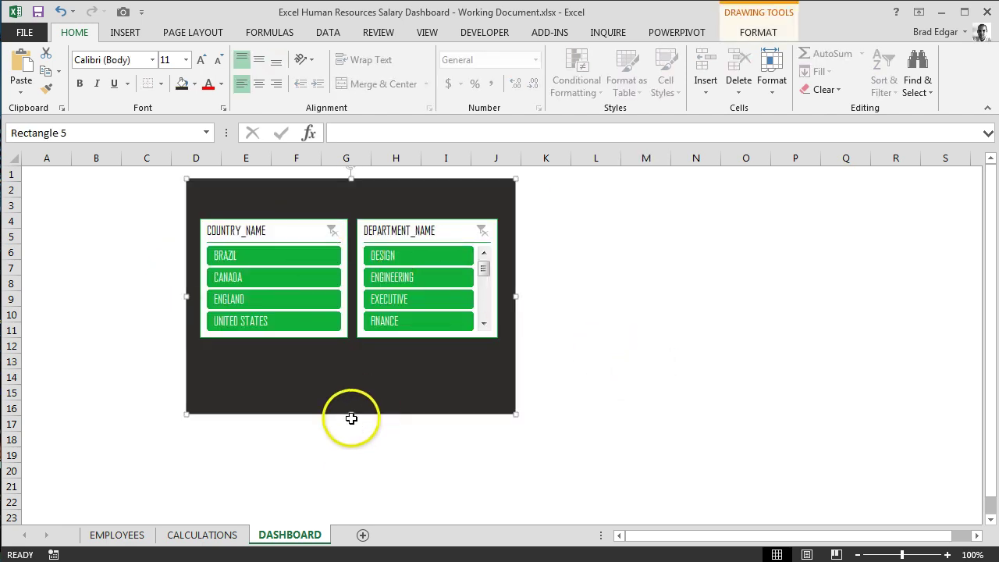
Select both slicers and nudge them down together to start at about row 6 on the background rectangle
click(317, 227)
ctrl+click(391, 221)
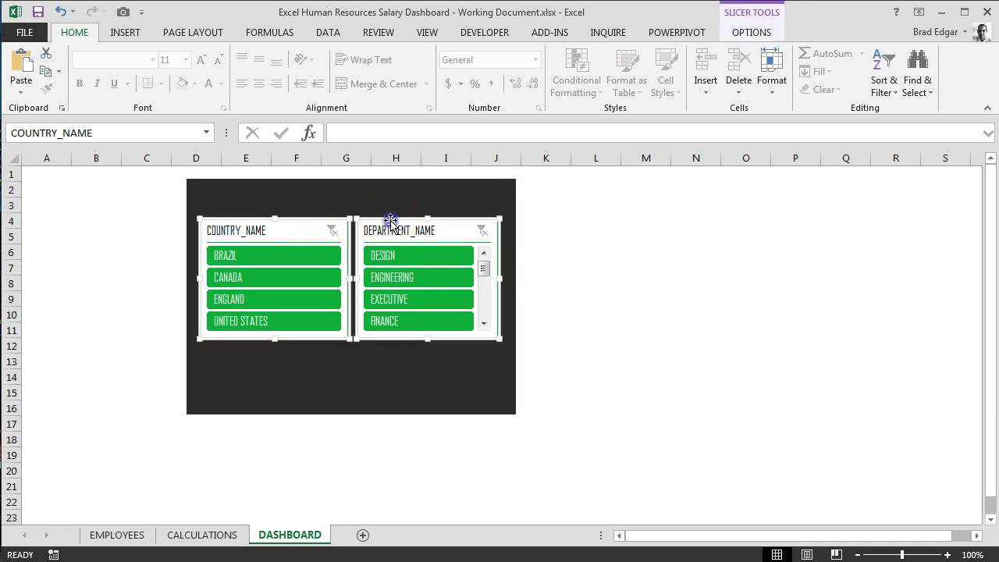
key(Down)
key(Down)
key(Down)
key(Down)
key(Down)
key(Down)
key(Down)
key(Down)
key(Down)
key(Down)
key(Down)
key(Down)
key(Down)
key(Down)
key(Down)
key(Down)
key(Down)
key(Down)
key(Down)
key(Down)
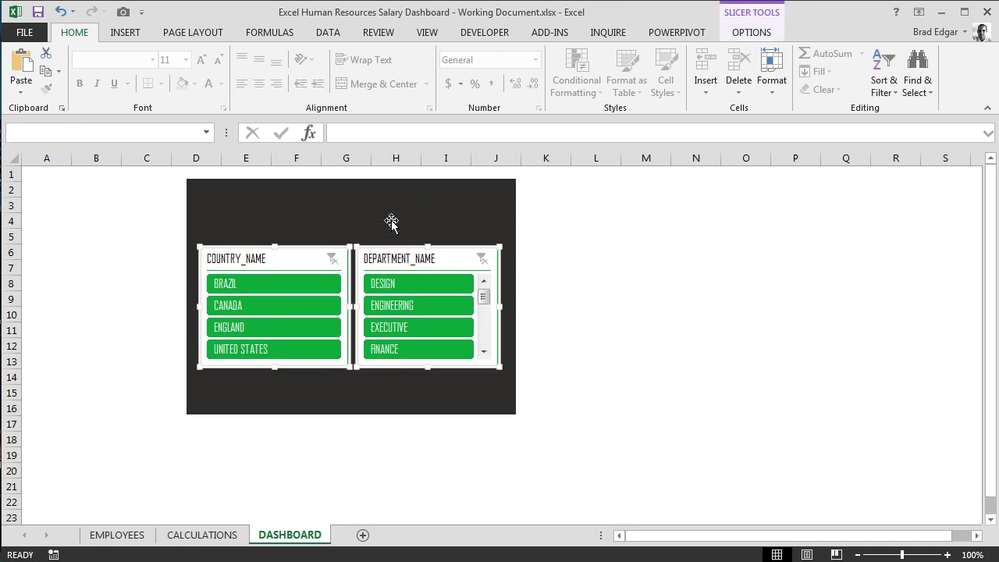
Shorten the background rectangle from below so it ends in row 14, just under the slicers
click(370, 402)
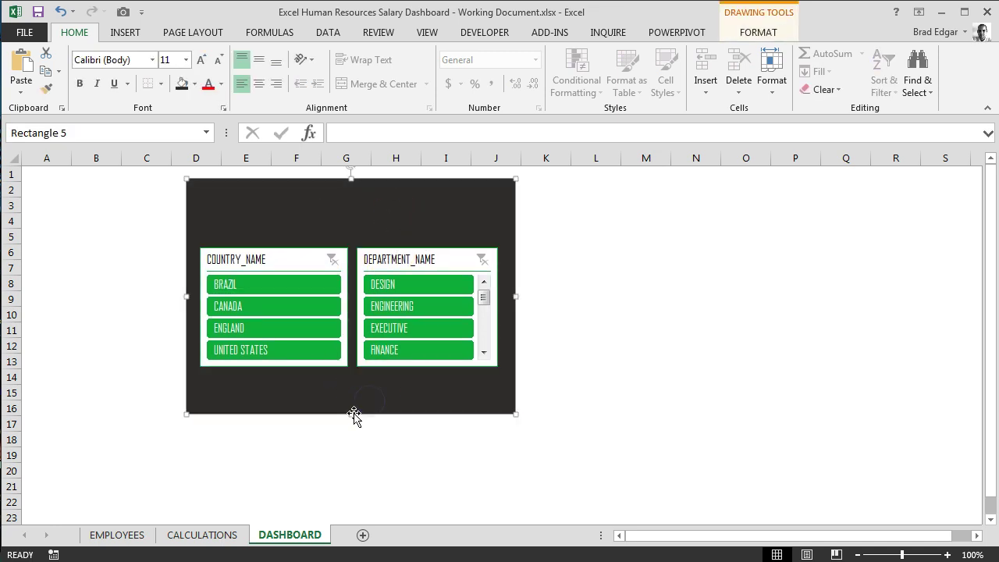
drag(349, 413, 350, 380)
click(377, 455)
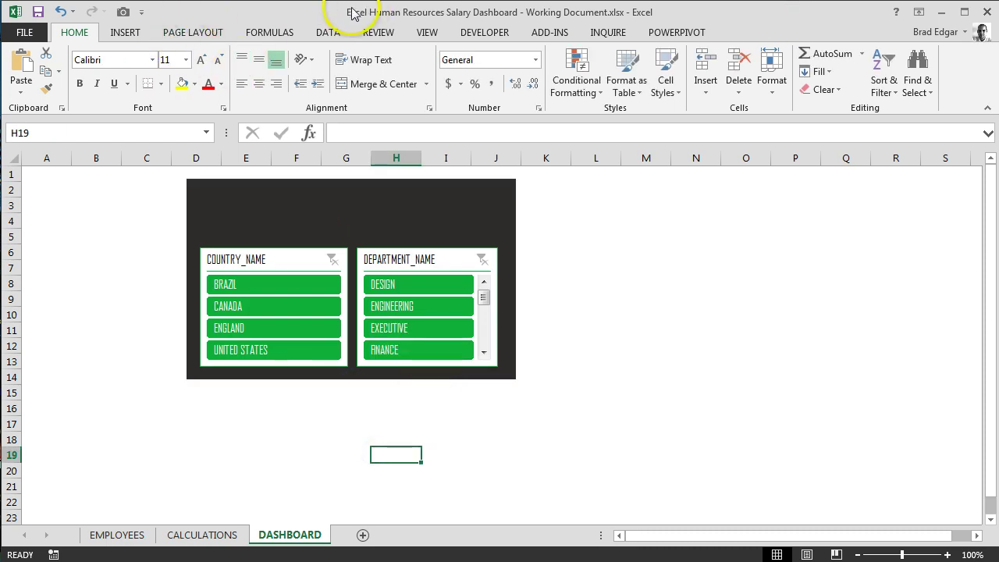
Duplicate the background rectangle and move the copy away to uncover the country slicer
click(351, 206)
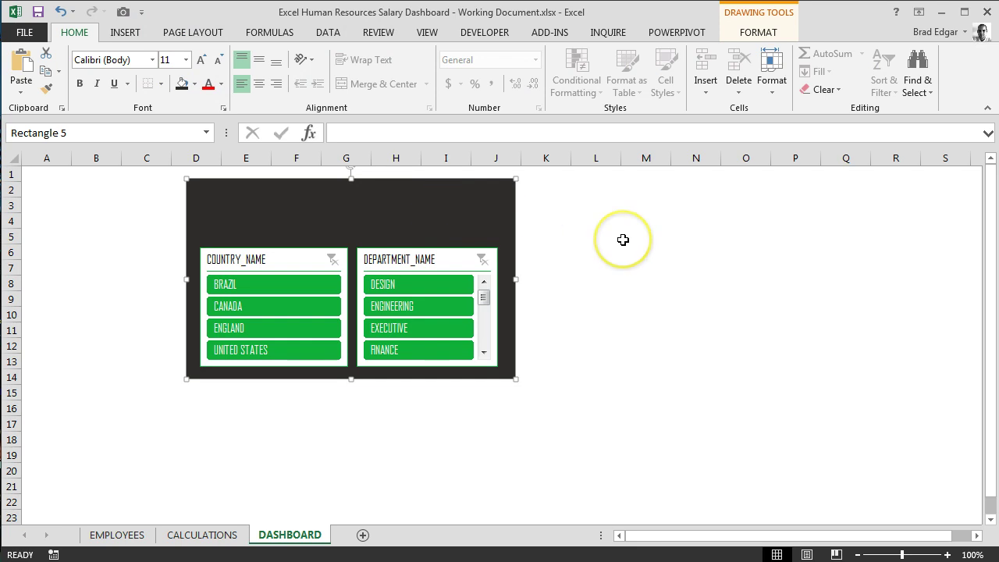
key(ctrl+d)
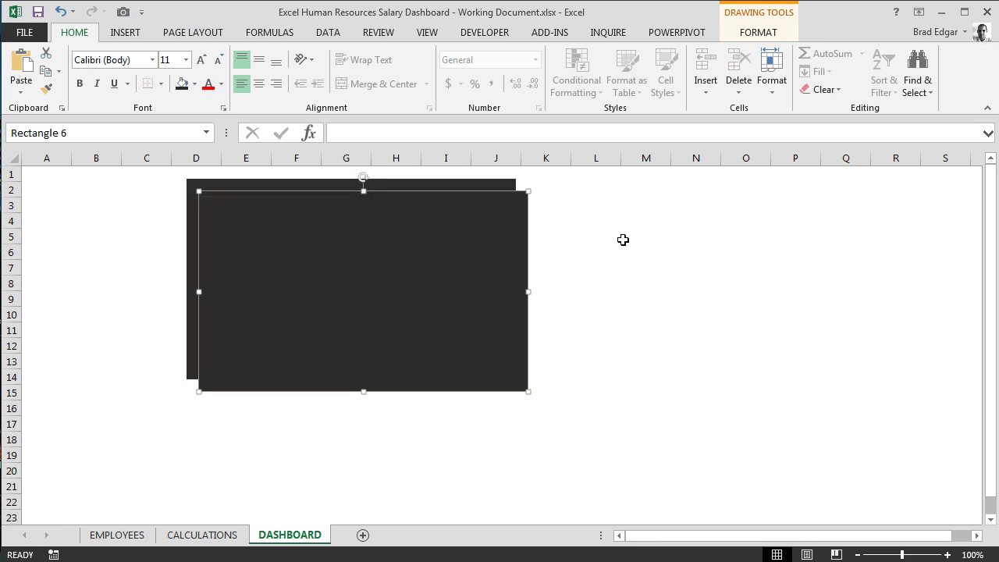
drag(501, 215, 758, 226)
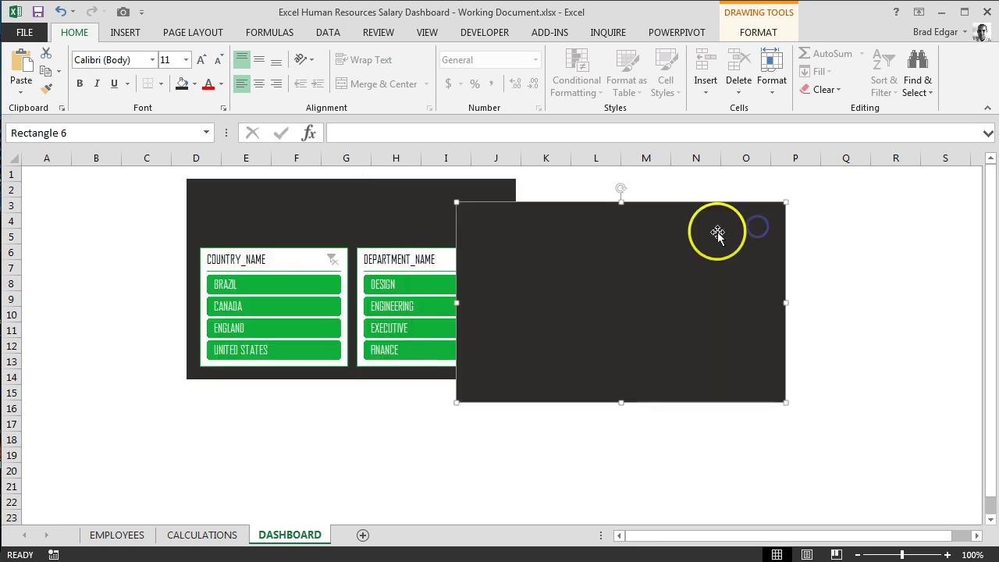
Set the duplicated rectangle to No Fill and No Outline
click(751, 35)
click(391, 53)
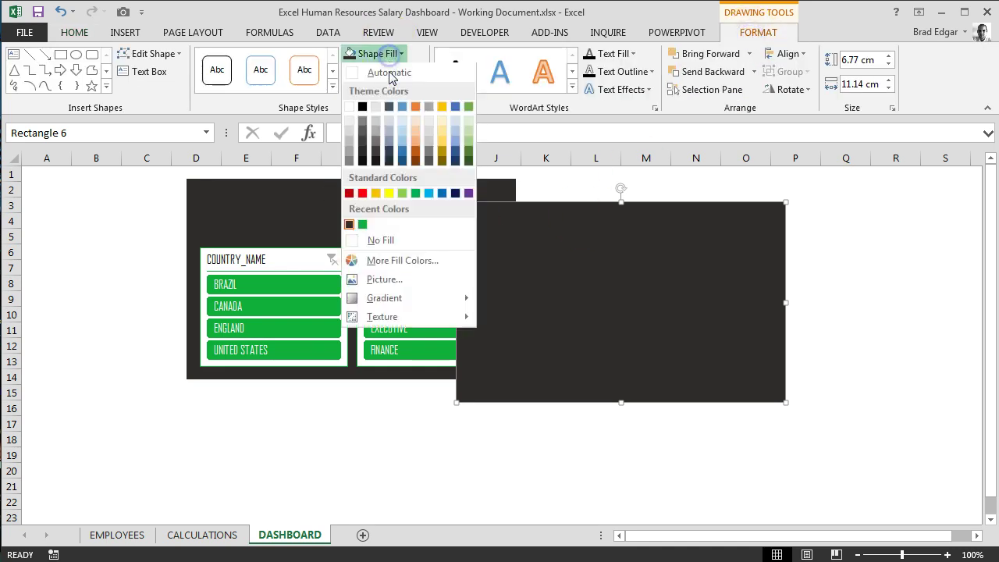
click(381, 239)
click(388, 71)
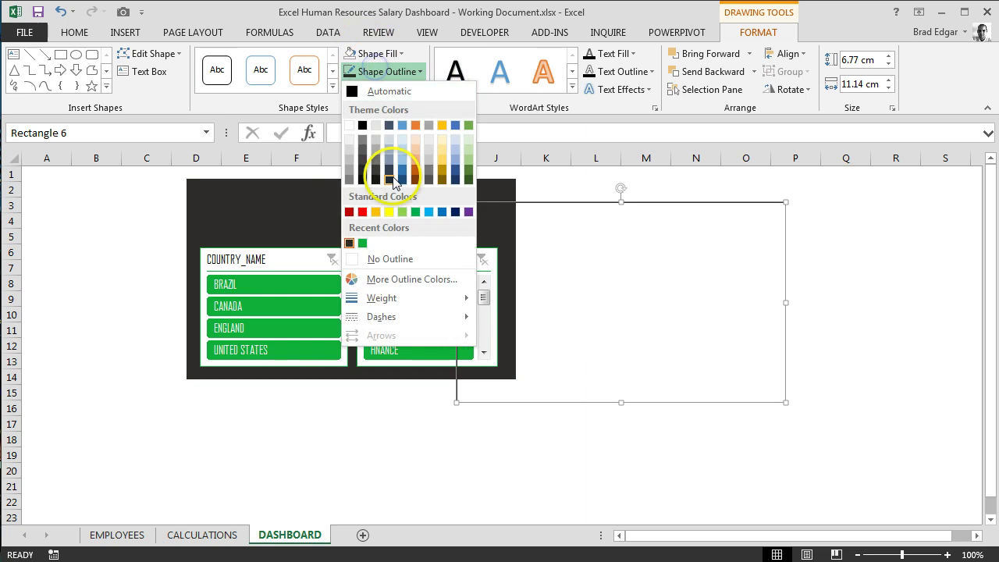
click(382, 258)
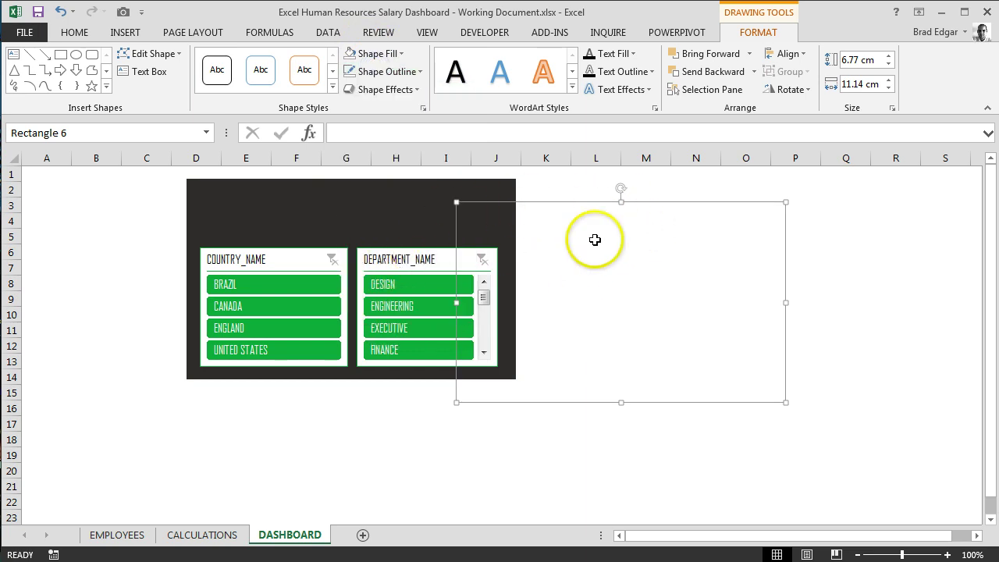
Set the transparent rectangle's text font to Agency FB at size 24
click(72, 33)
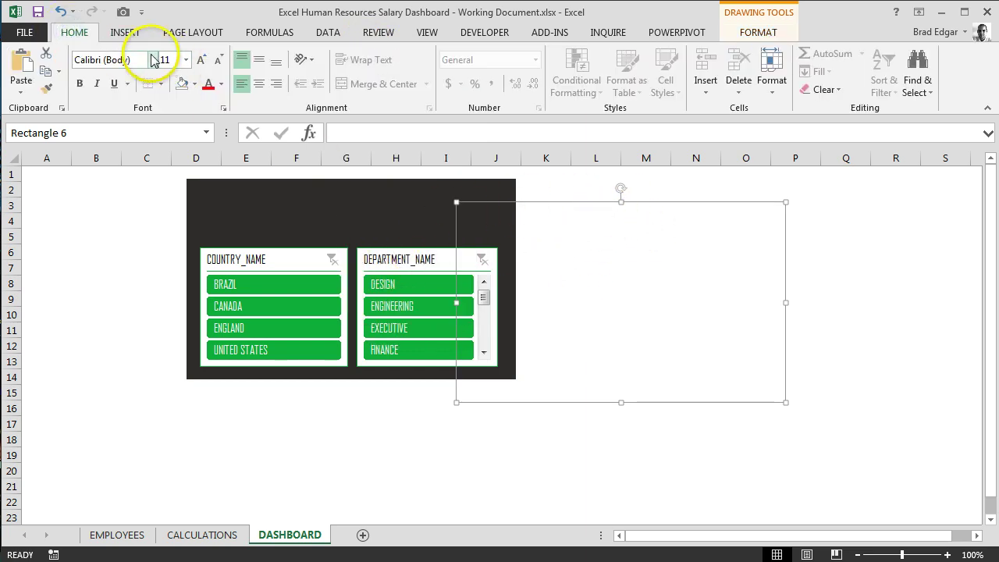
click(153, 60)
scroll(127, 200, down, 3)
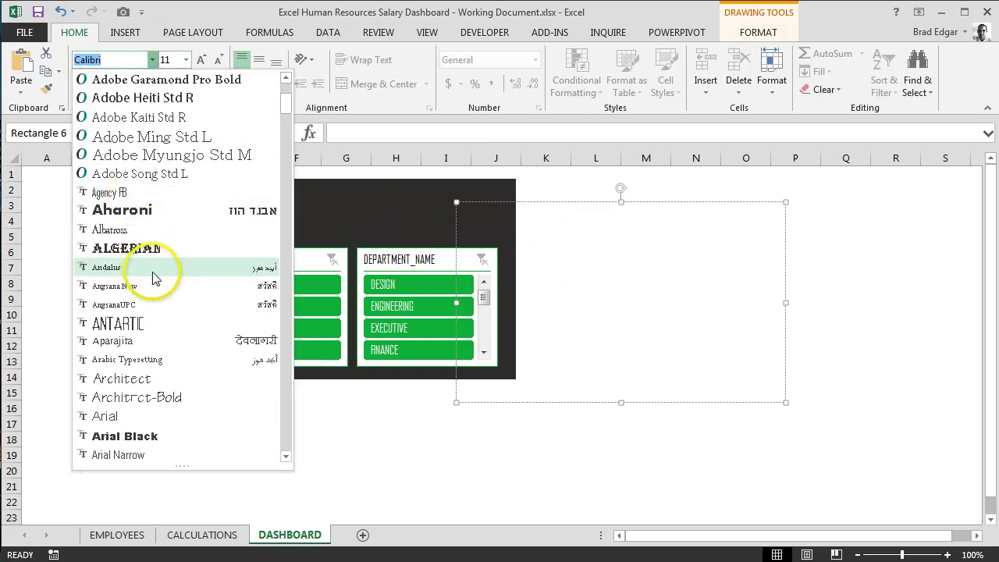
scroll(158, 336, down, 3)
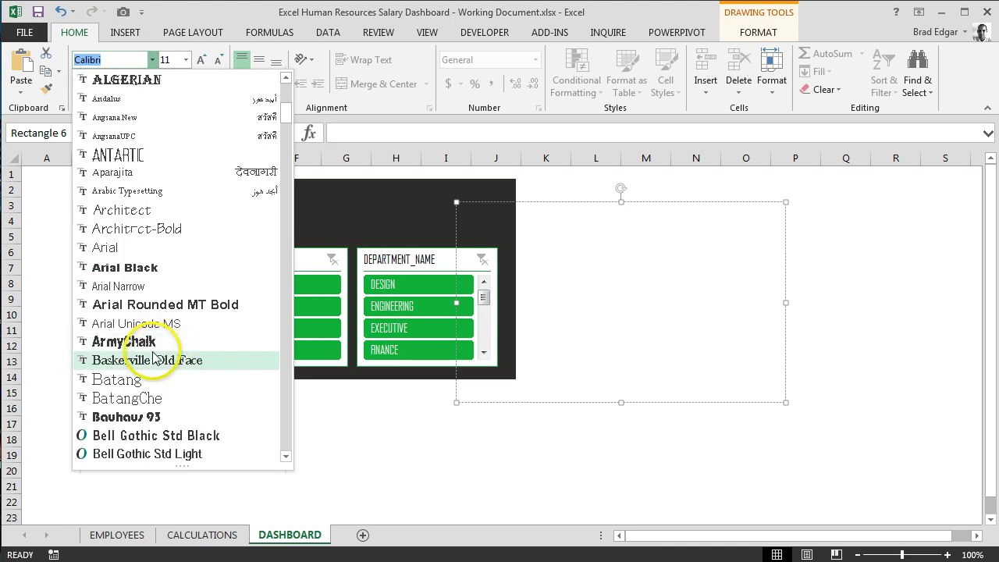
scroll(156, 358, down, 1)
scroll(154, 356, down, 3)
scroll(154, 356, up, 4)
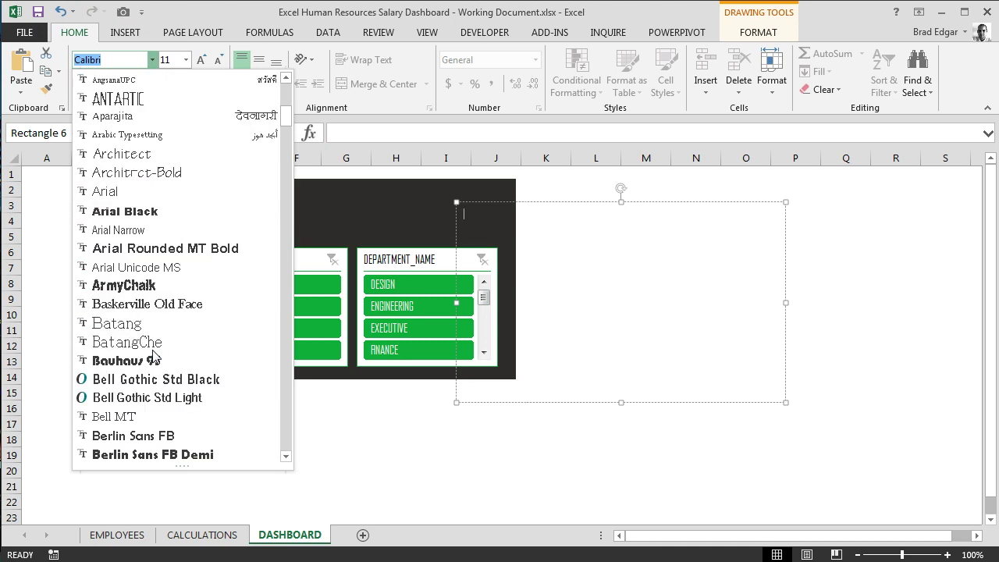
scroll(170, 313, up, 2)
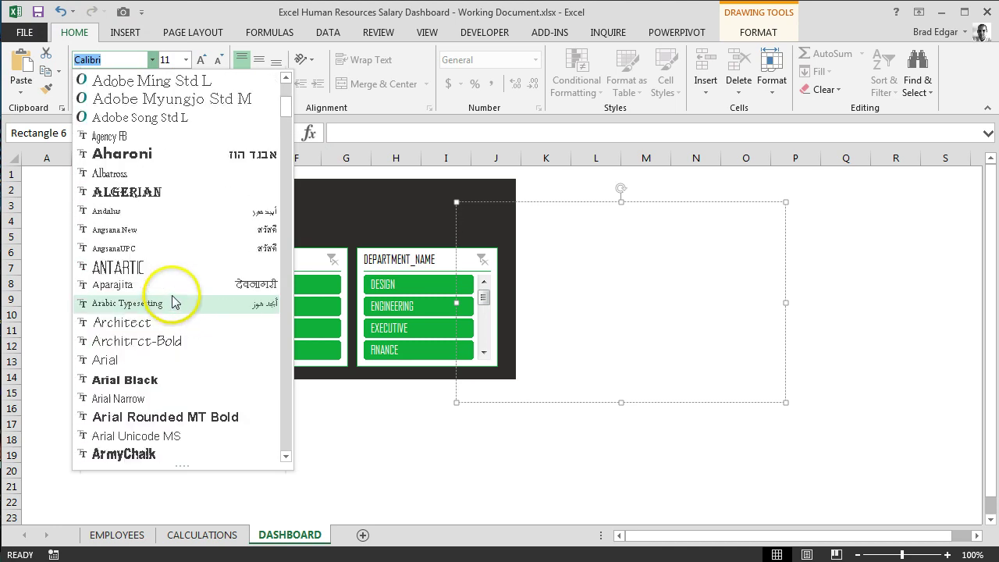
click(134, 140)
click(186, 59)
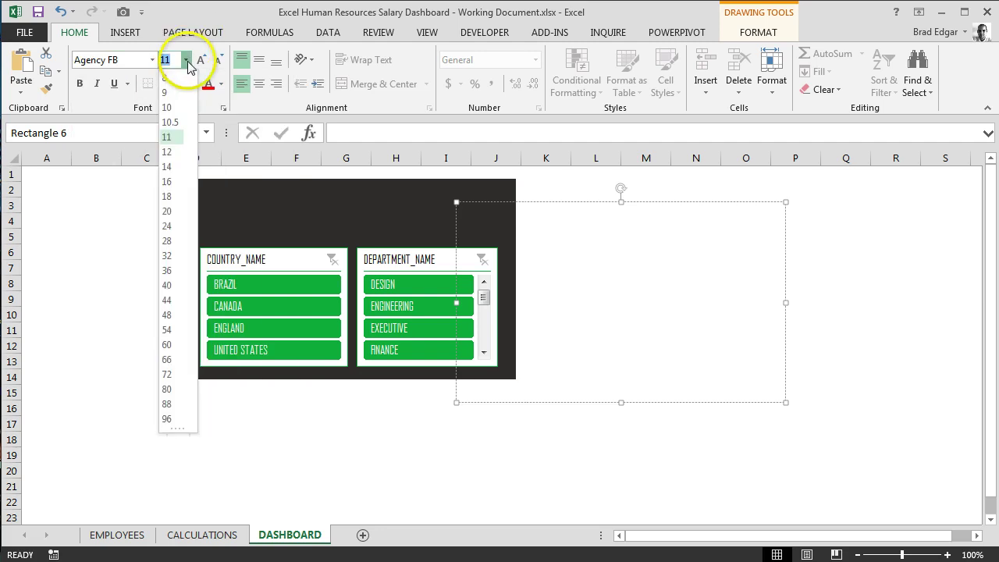
click(167, 226)
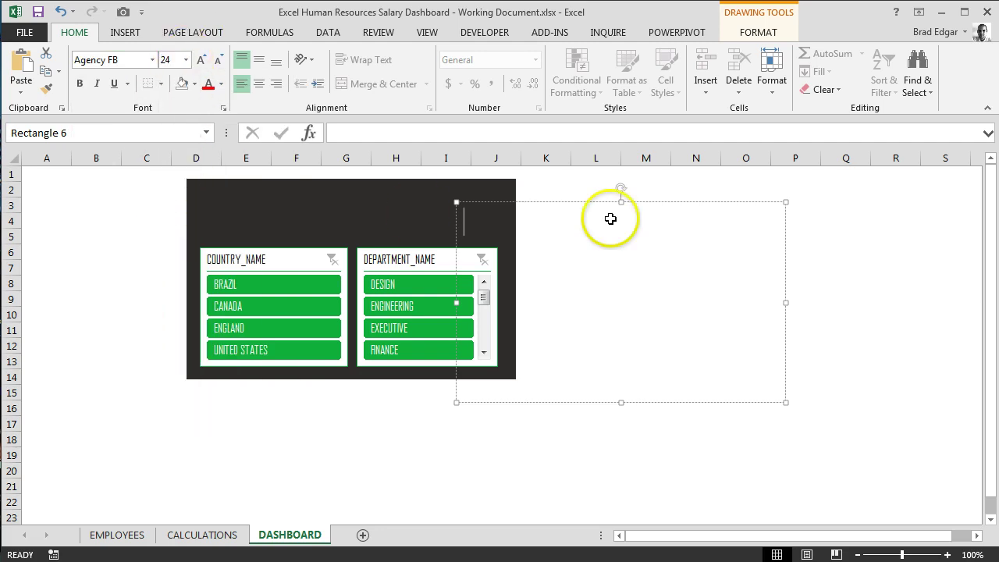
Shrink the transparent rectangle to a shallow strip and place it above the slicers, aligned with the background rectangle's width
drag(624, 405, 527, 226)
drag(483, 184, 360, 185)
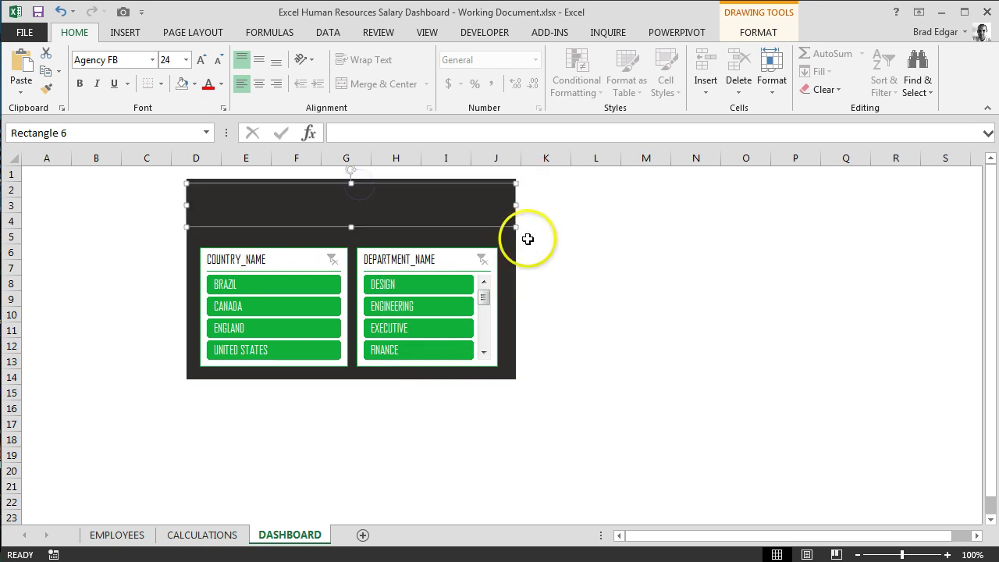
Move the background rectangle down below row 5 to expose the transparent rectangle over rows 2 to 4, and select that rectangle
click(248, 207)
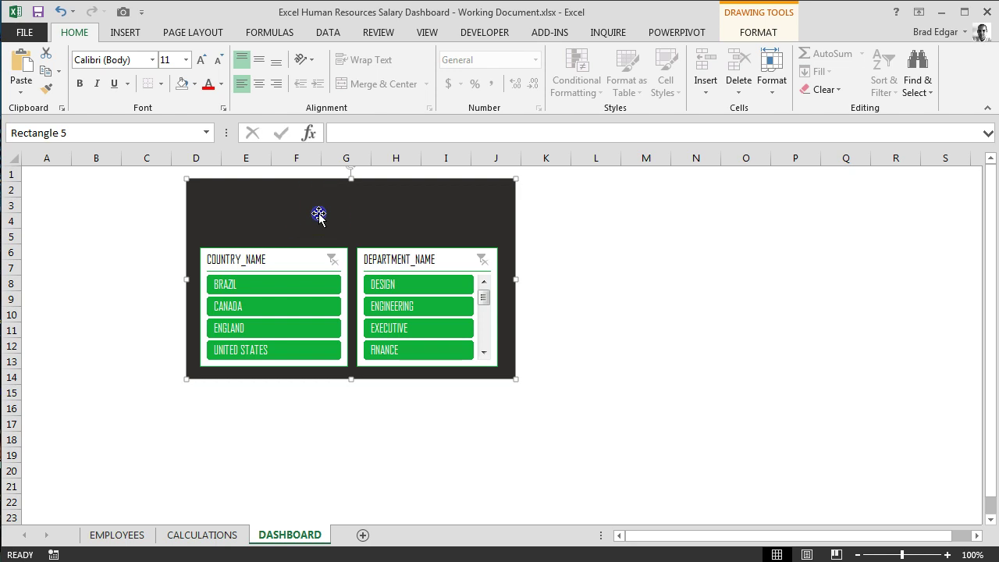
click(359, 197)
click(531, 206)
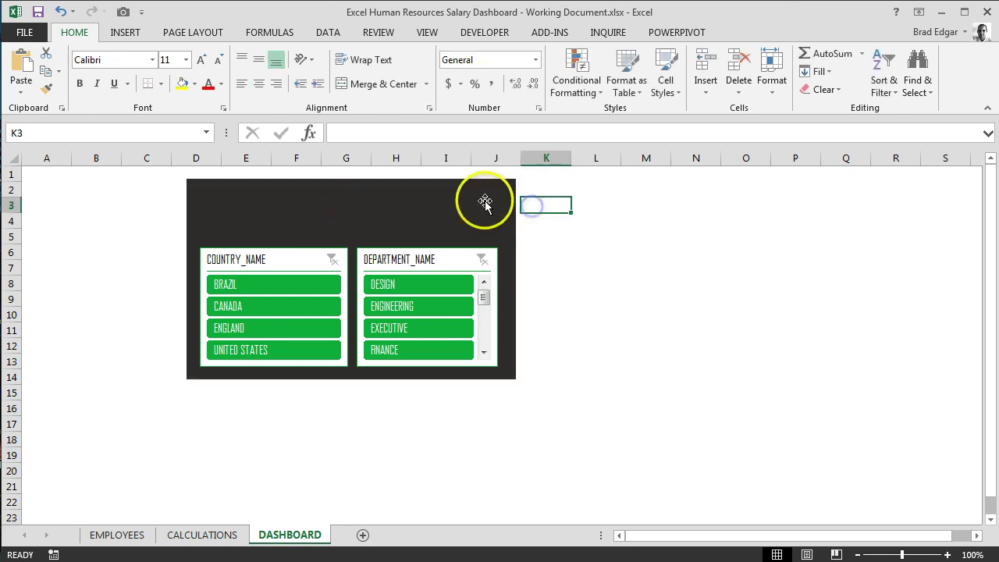
drag(482, 197, 473, 268)
click(442, 190)
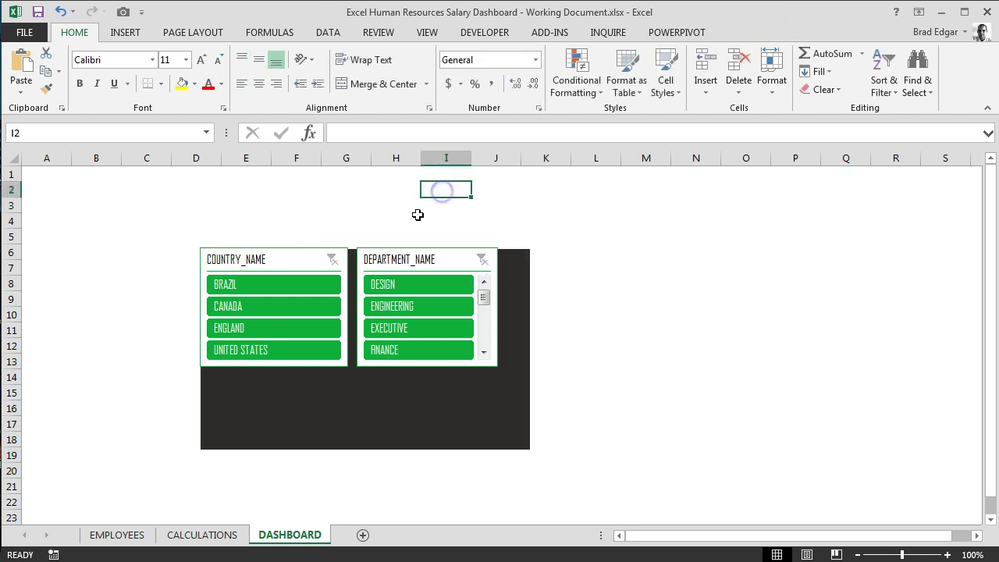
click(417, 215)
click(432, 208)
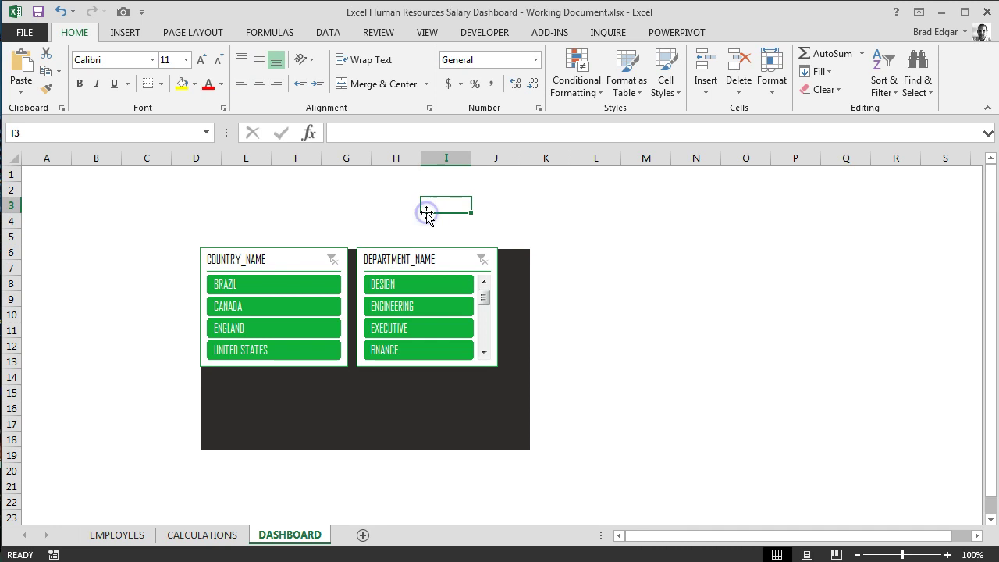
click(402, 195)
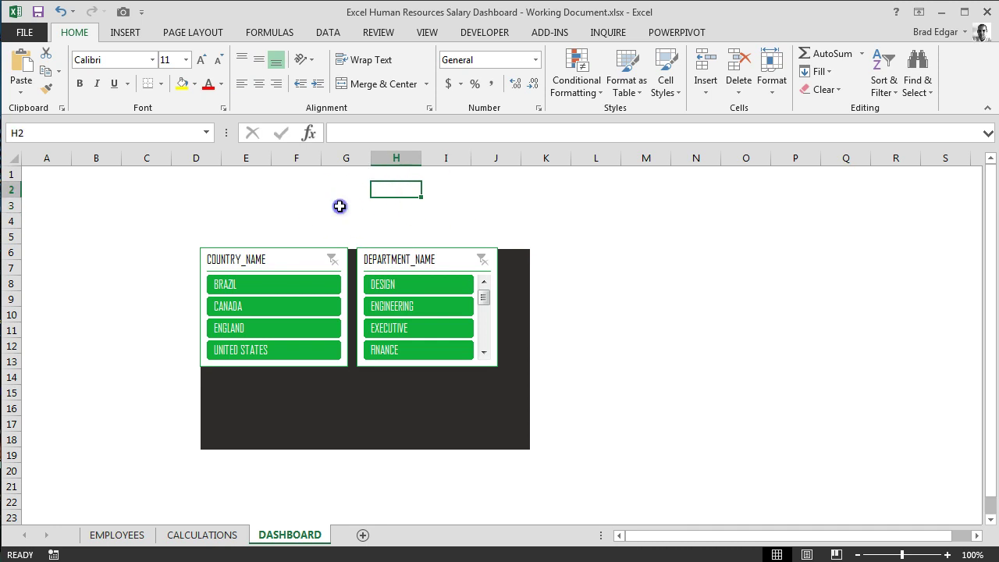
key(ctrl+v)
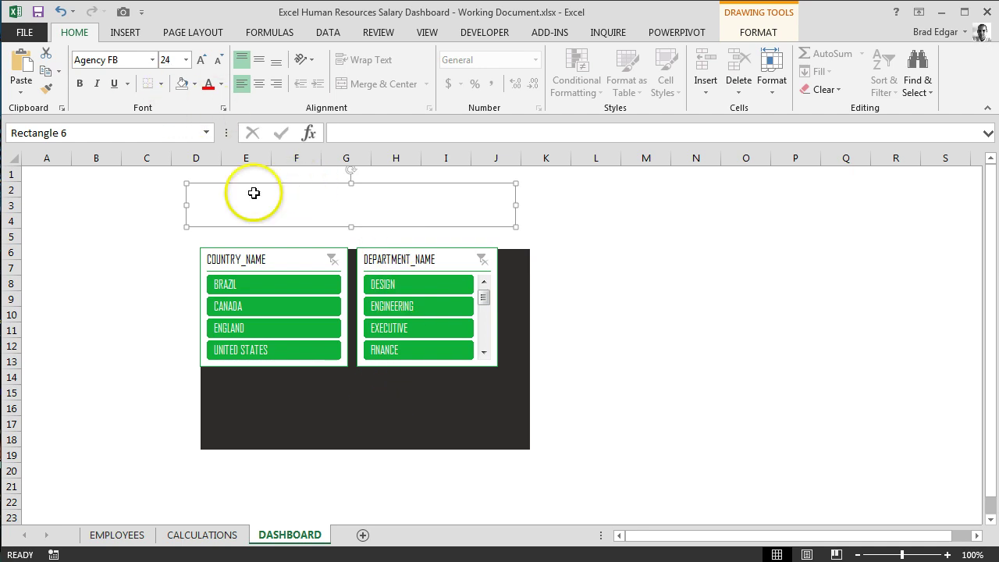
Fill the transparent rectangle above the slicers with light green and open its text for editing
click(194, 84)
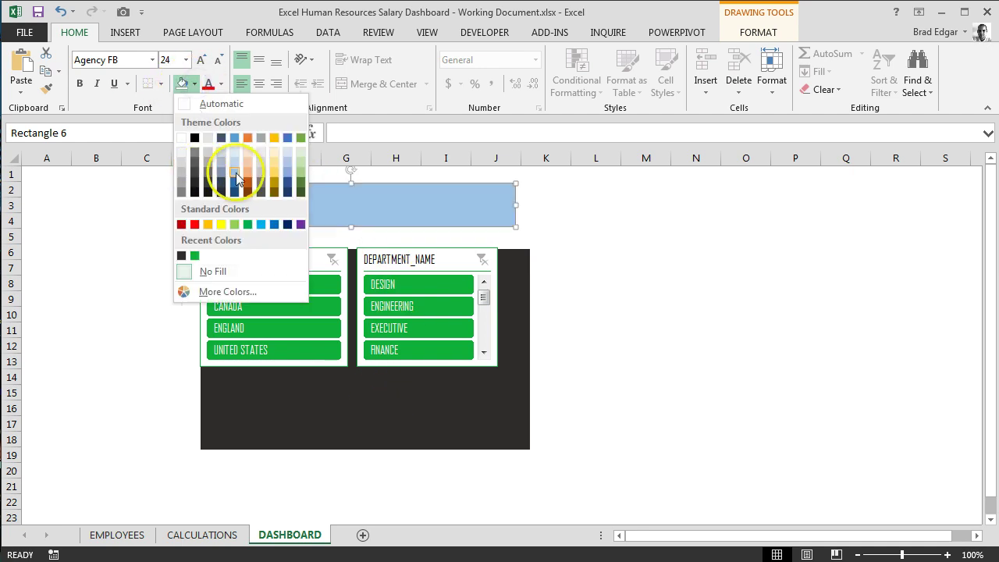
click(297, 161)
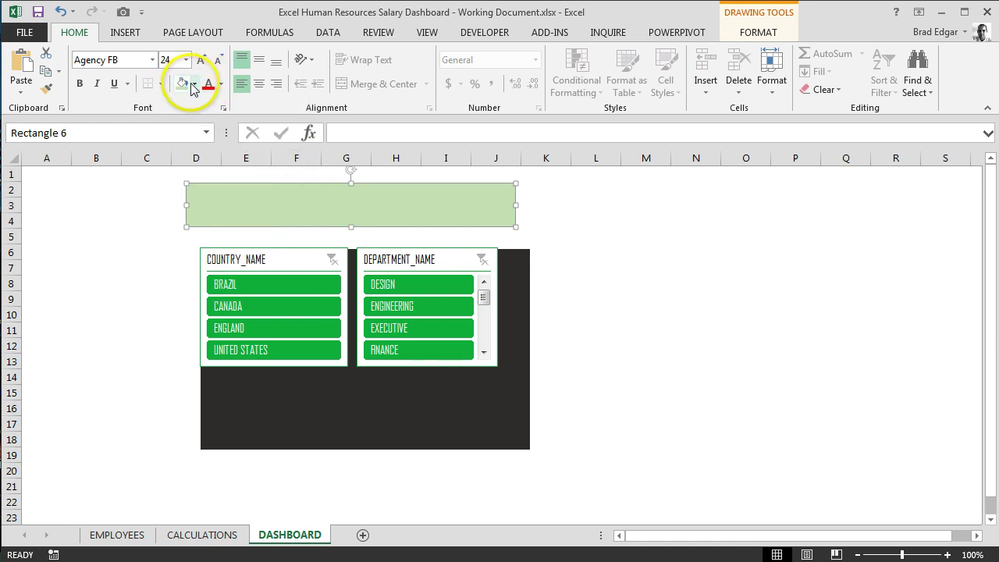
double_click(250, 211)
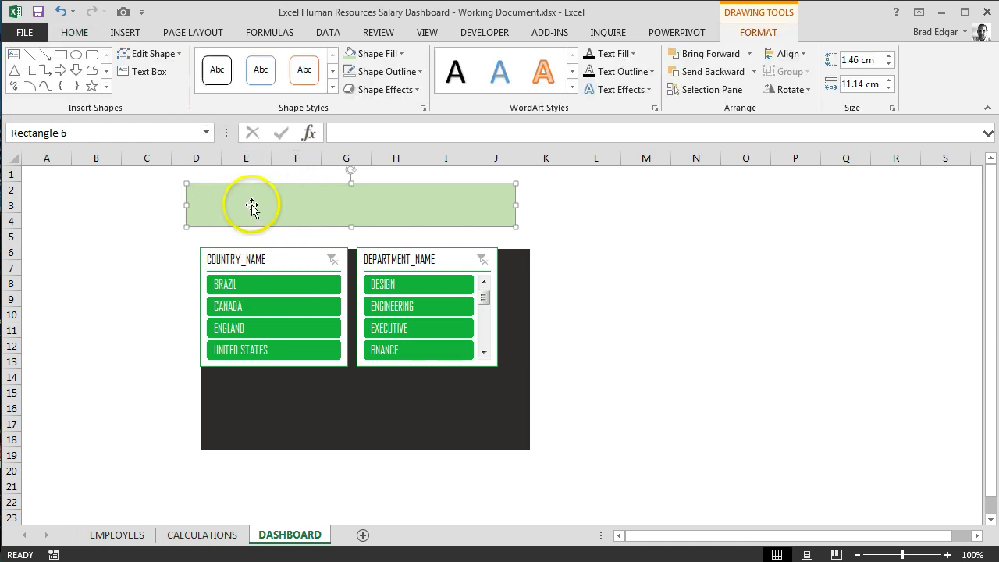
right_click(251, 211)
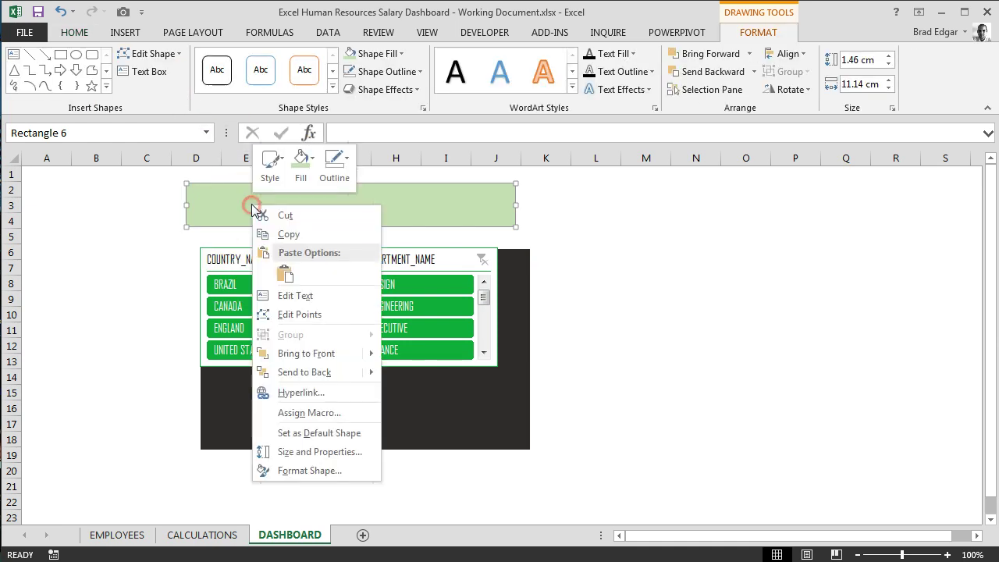
click(301, 295)
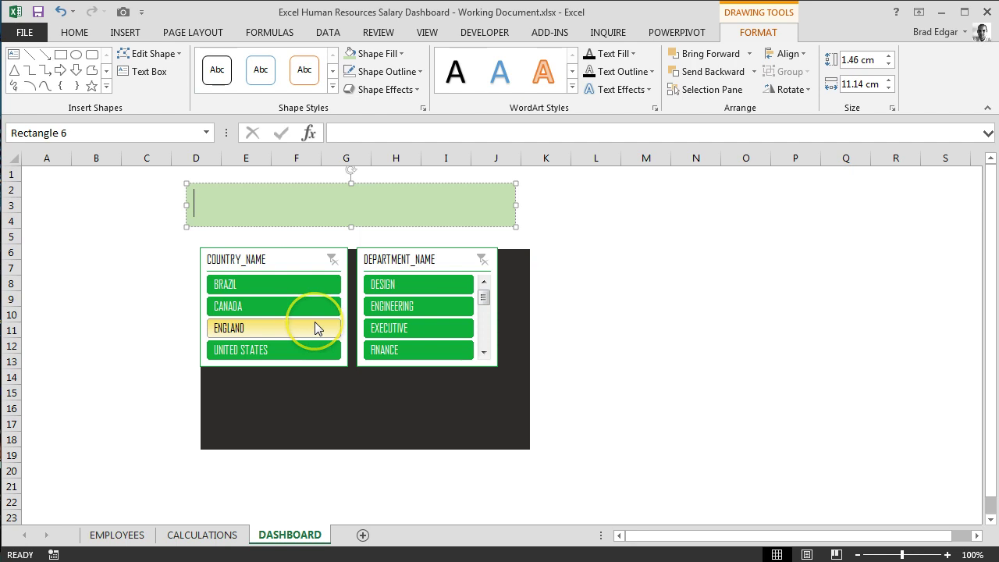
text(Format)
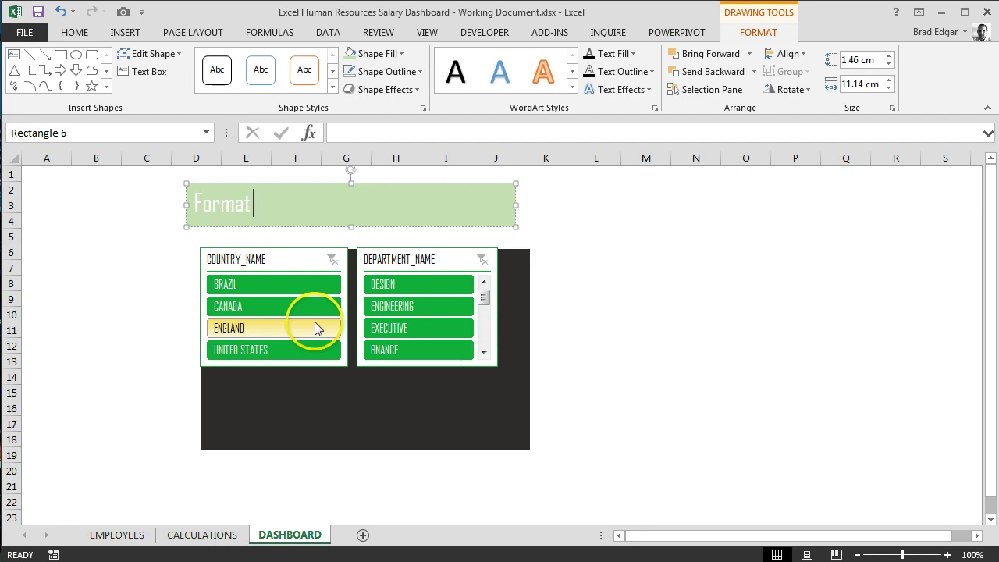
key(BackSpace)
key(BackSpace)
key(BackSpace)
key(BackSpace)
key(BackSpace)
key(BackSpace)
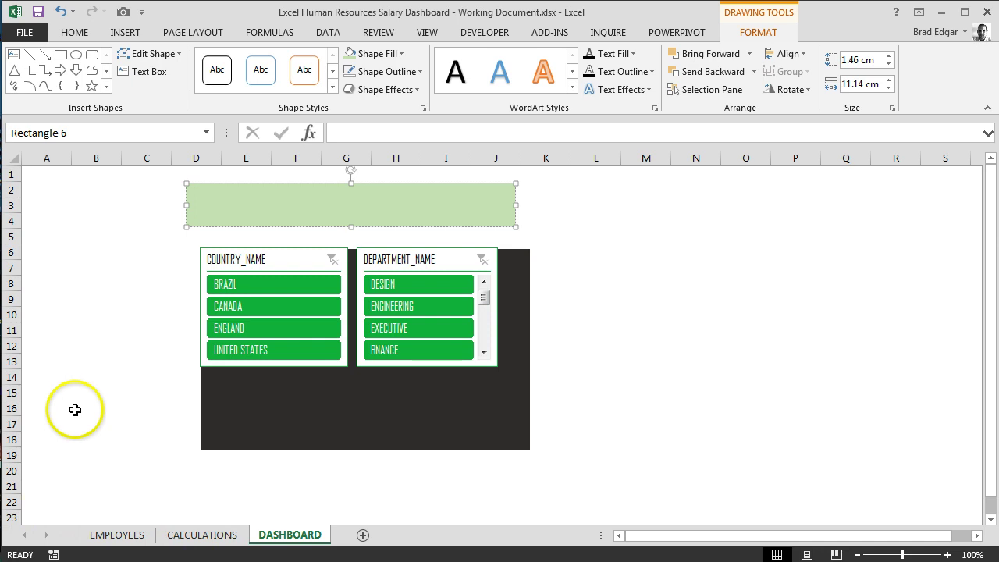
Switch to the Human Resources Salary Dashboard.xlsm workbook and copy its "Top/Bottom 3 Dashboard Filter Control" heading text
click(16, 12)
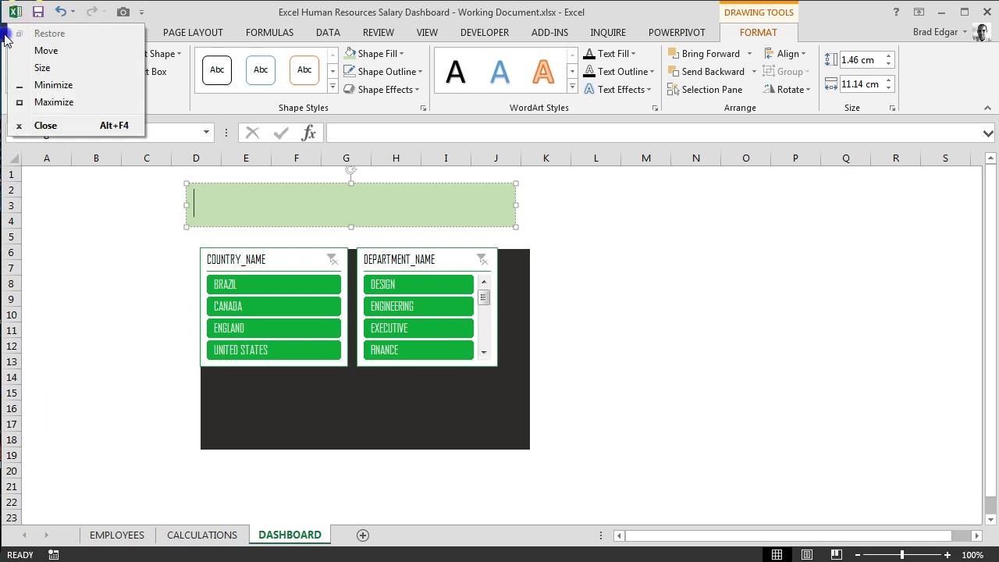
click(5, 34)
click(33, 130)
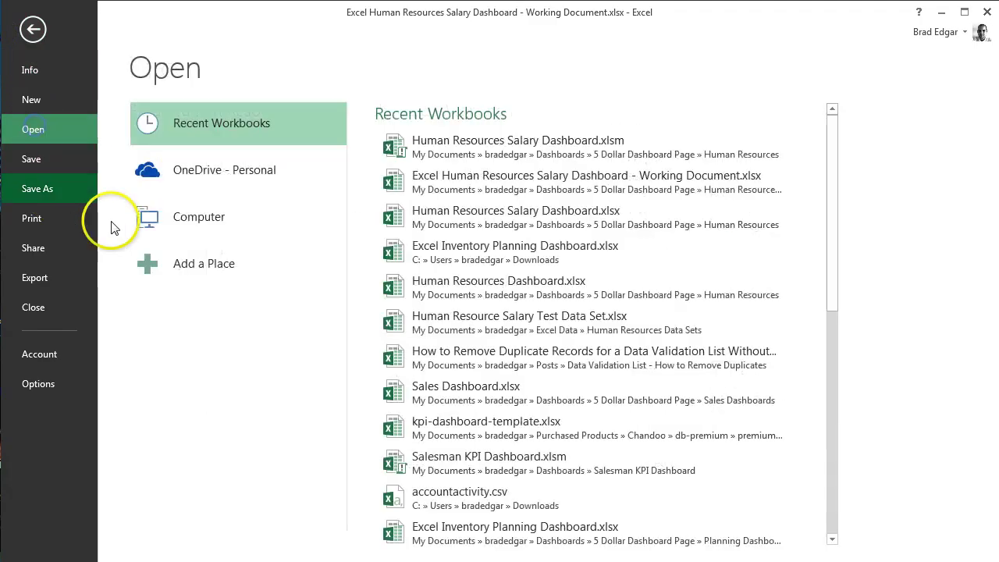
key(Escape)
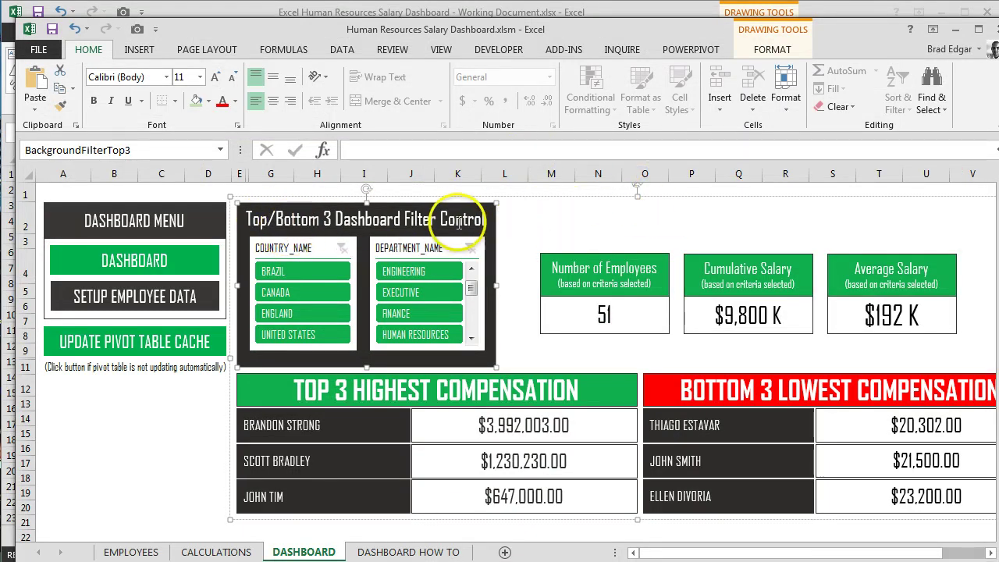
click(459, 221)
triple_click(465, 222)
key(ctrl+c)
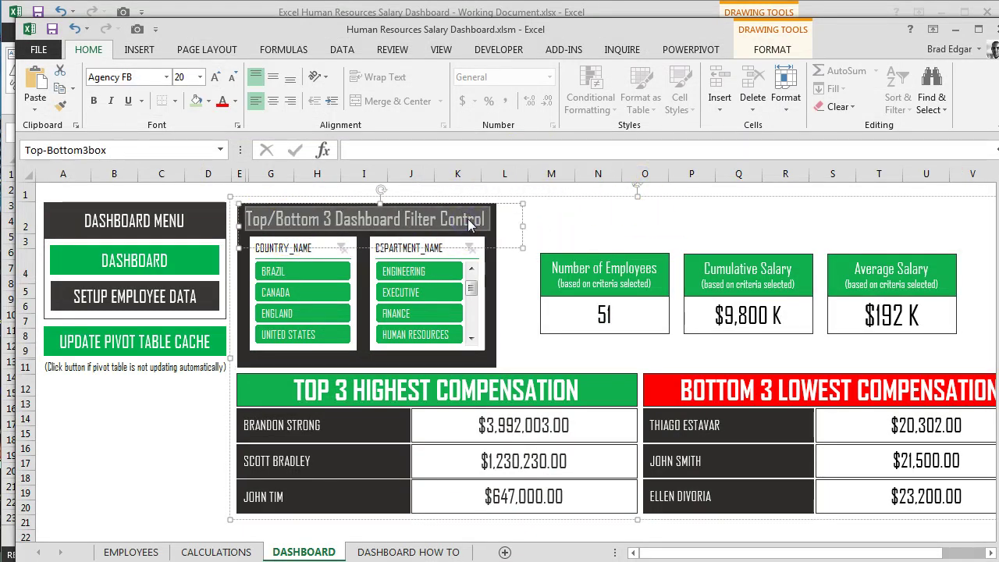
Return to the working document and paste the copied heading "Top/Bottom 3 Dashboard Filter Control" into the light green rectangle
click(956, 29)
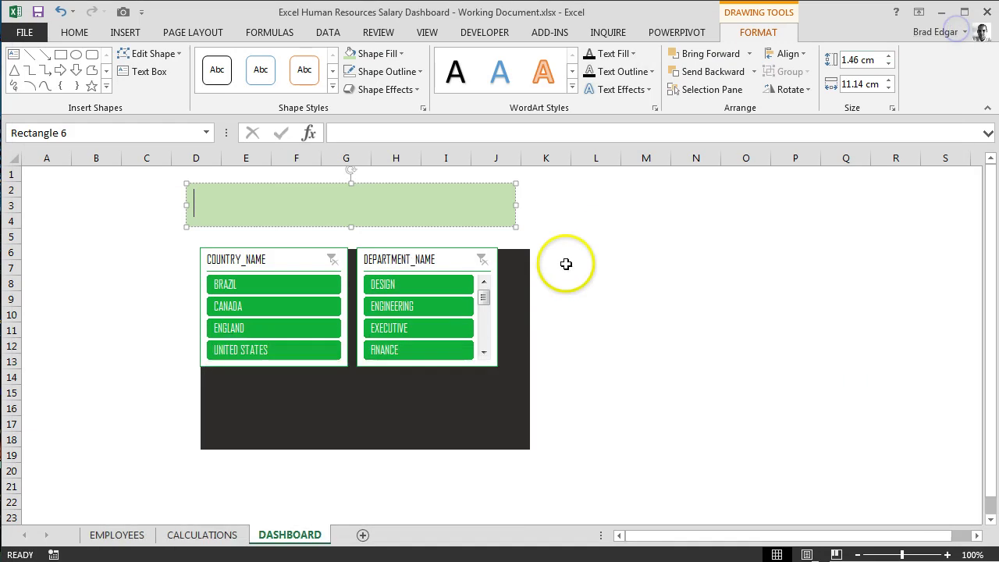
key(ctrl+v)
click(365, 232)
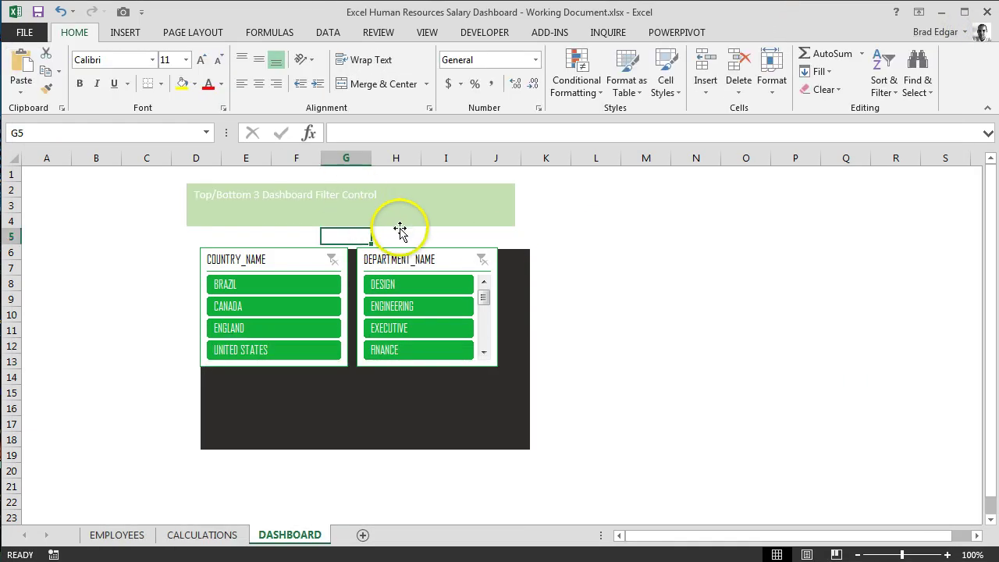
Set the word "Control" in the pasted heading to Agency FB at size 18
click(351, 195)
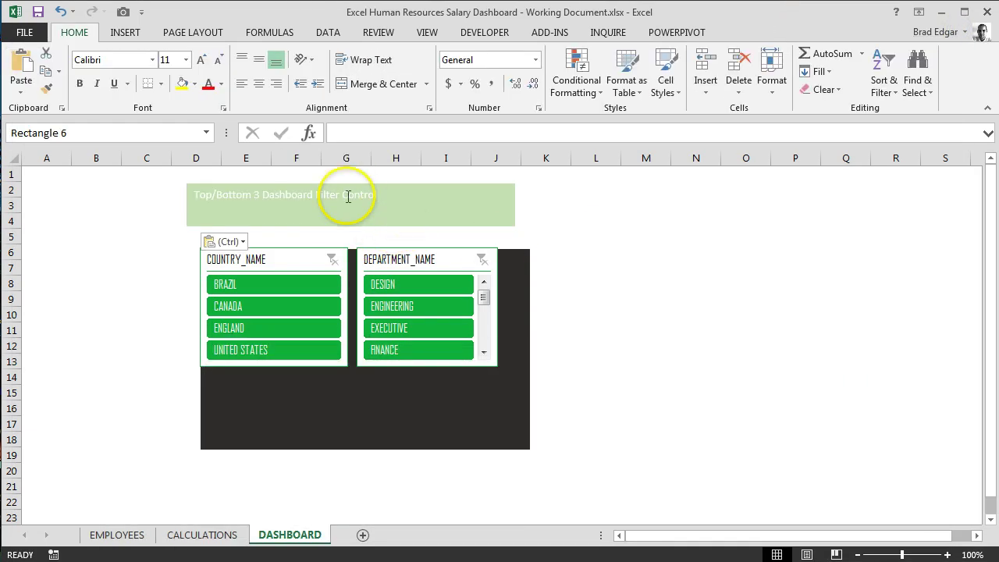
click(76, 33)
click(153, 59)
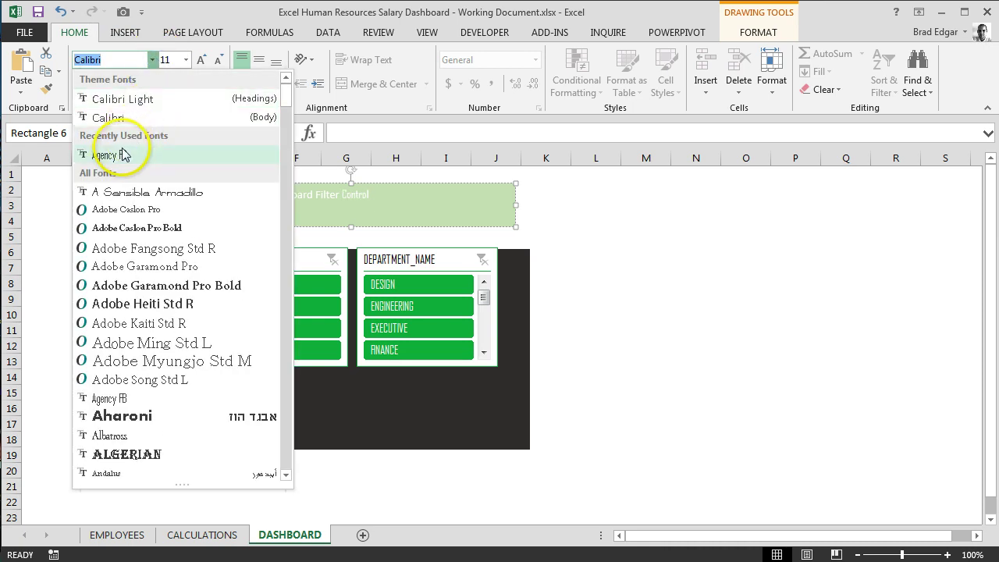
click(121, 156)
click(185, 60)
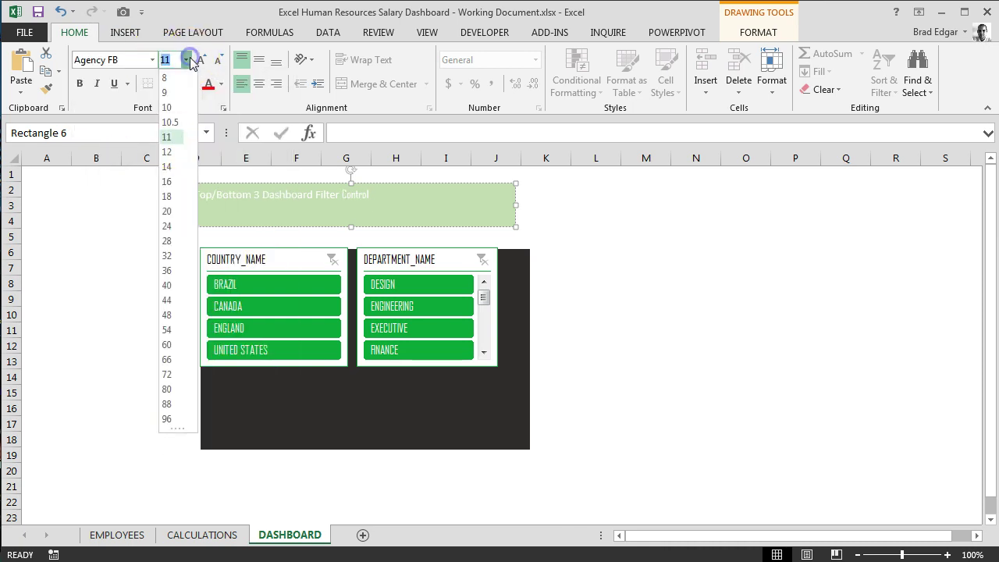
click(168, 213)
Format the remaining heading text "Top/Bottom 3 Dashboard Filter" in Agency FB at size 18
click(344, 206)
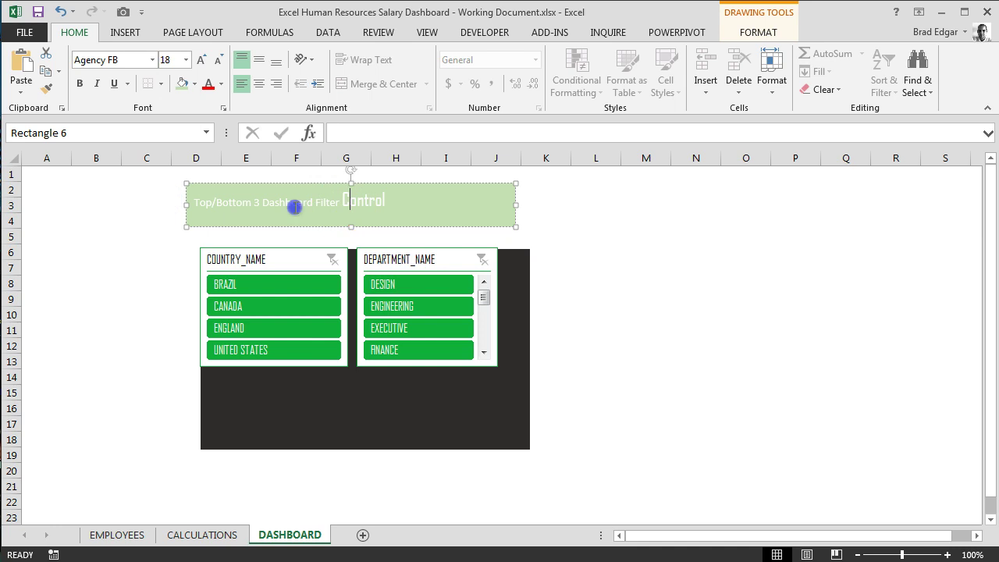
shift+click(160, 202)
click(153, 60)
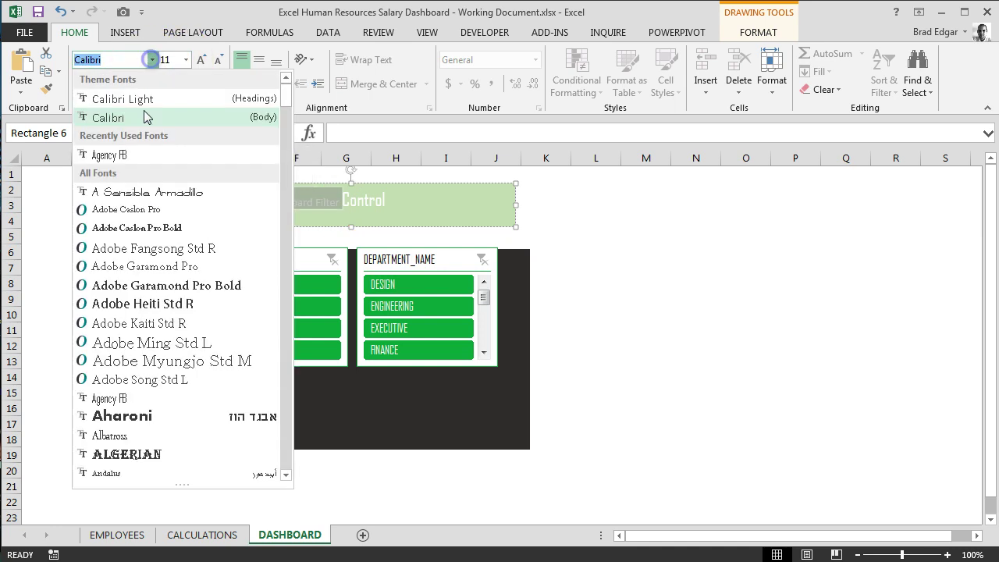
click(141, 158)
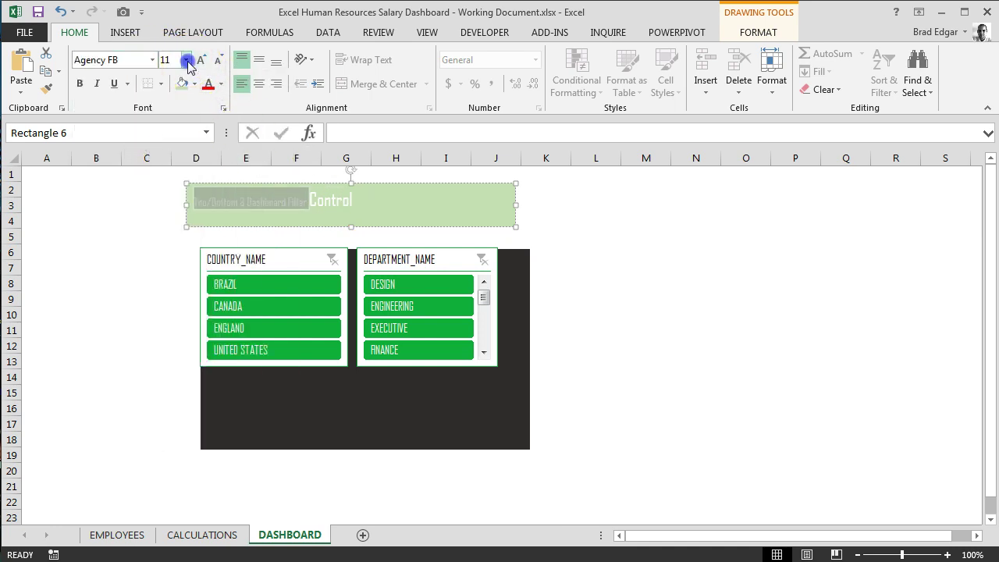
click(185, 60)
click(168, 196)
key(Escape)
key(Escape)
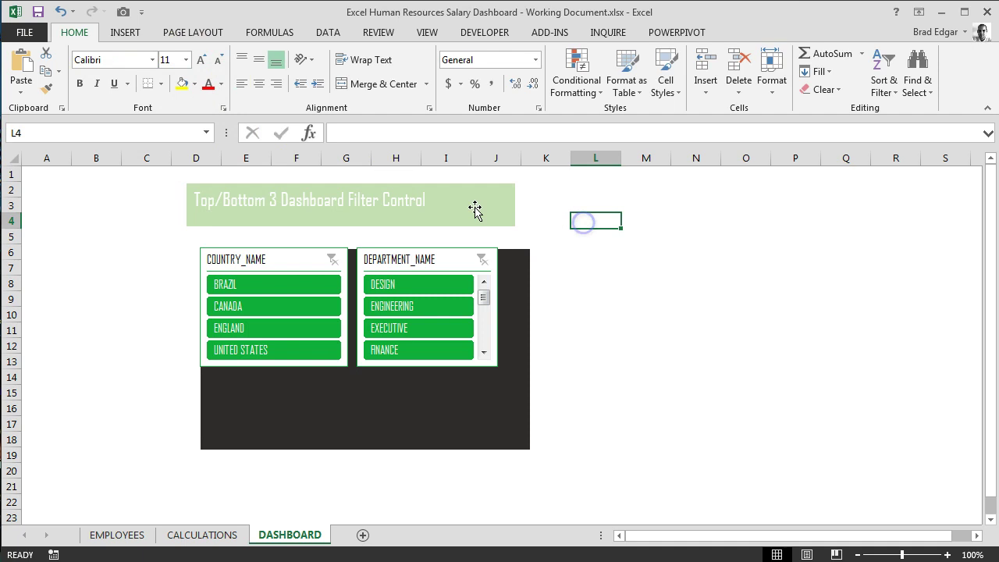
Move the dark background rectangle back up behind the heading and slicers, and set the heading rectangle to No Fill
click(451, 195)
mouse_move(437, 413)
mouse_down()
mouse_move(410, 339)
mouse_move(417, 351)
mouse_up()
click(441, 224)
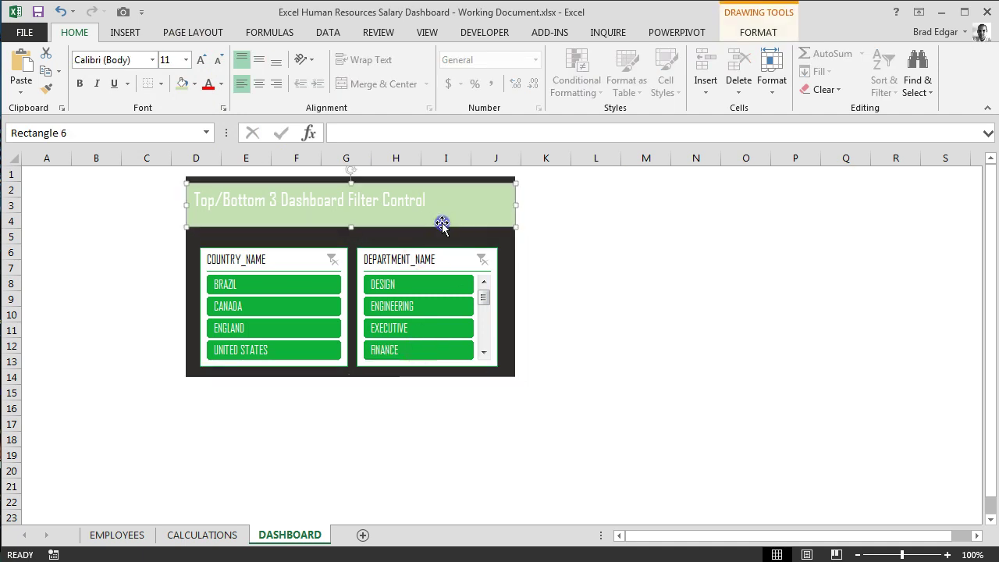
click(773, 36)
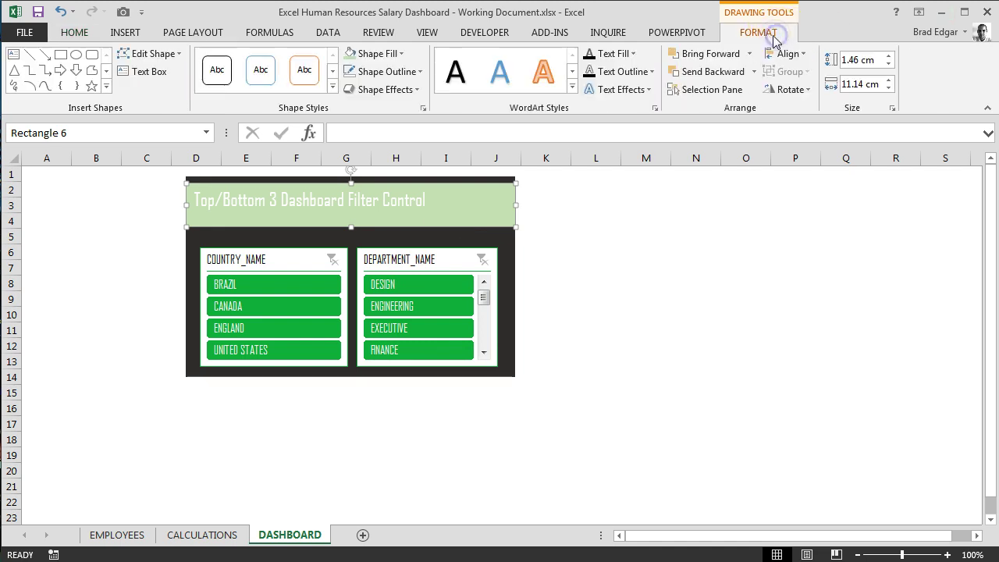
click(395, 54)
click(381, 231)
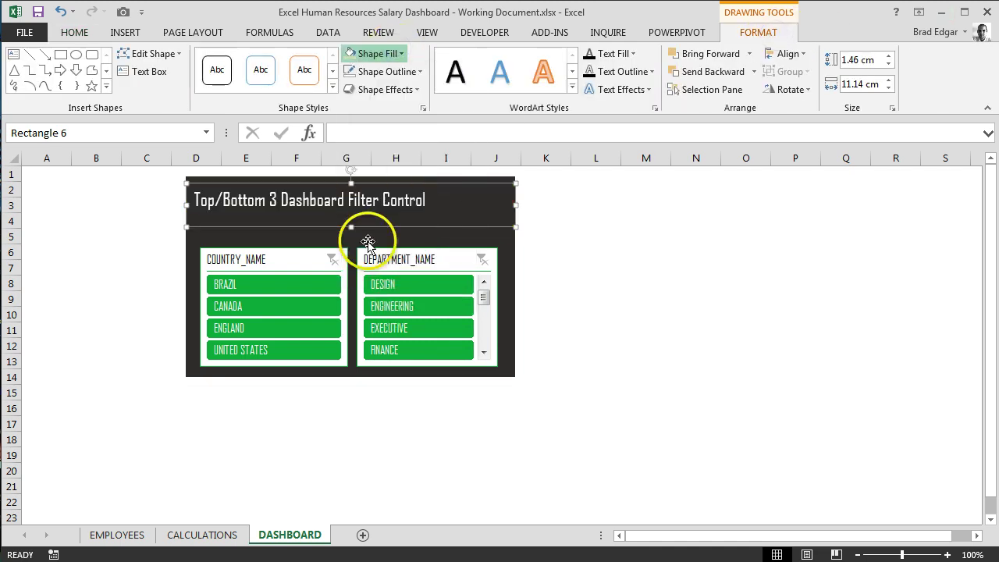
click(646, 284)
Move both slicers up just beneath the heading and shorten the dark background rectangle so it ends at row 12
click(368, 202)
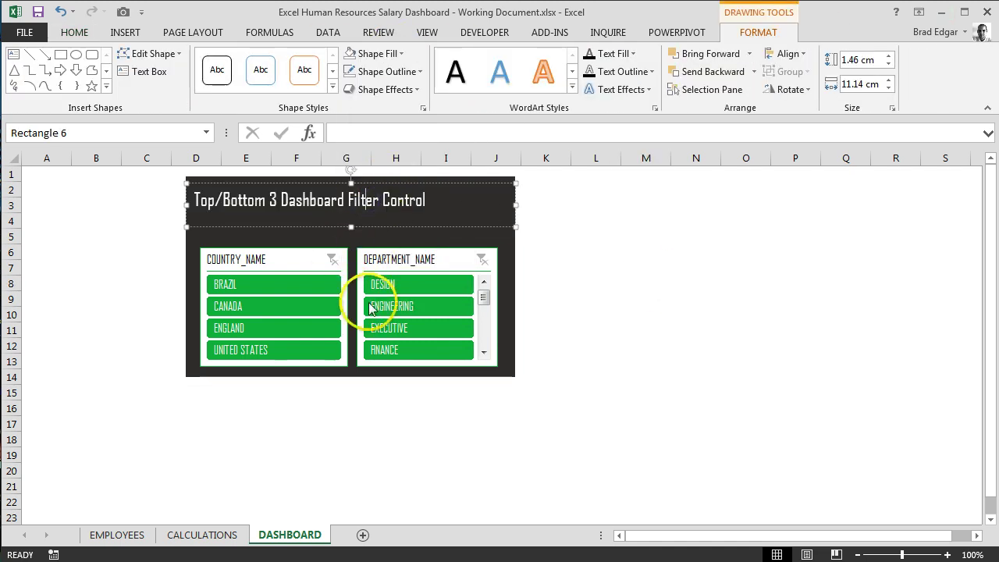
drag(307, 258, 302, 229)
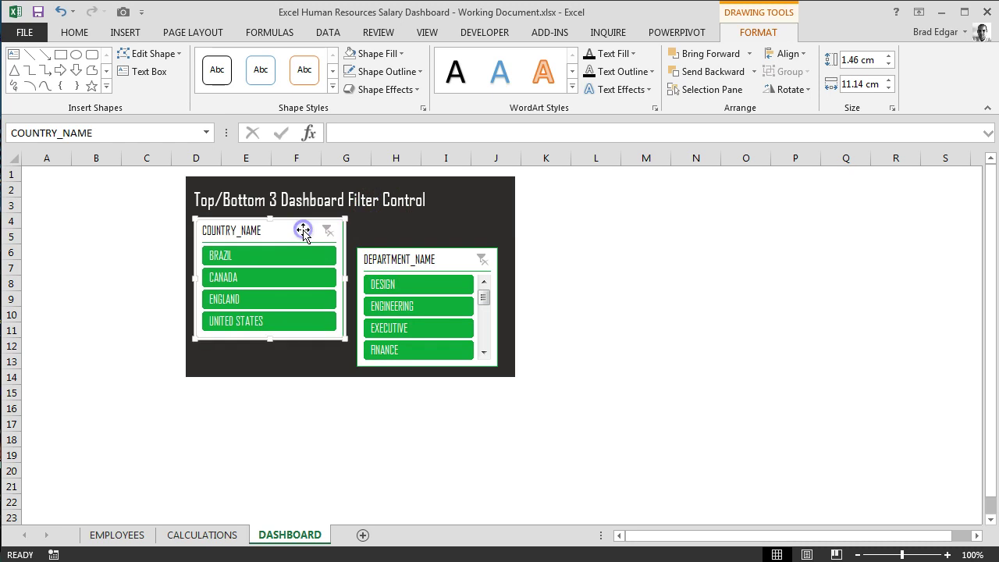
drag(415, 253, 412, 226)
click(370, 360)
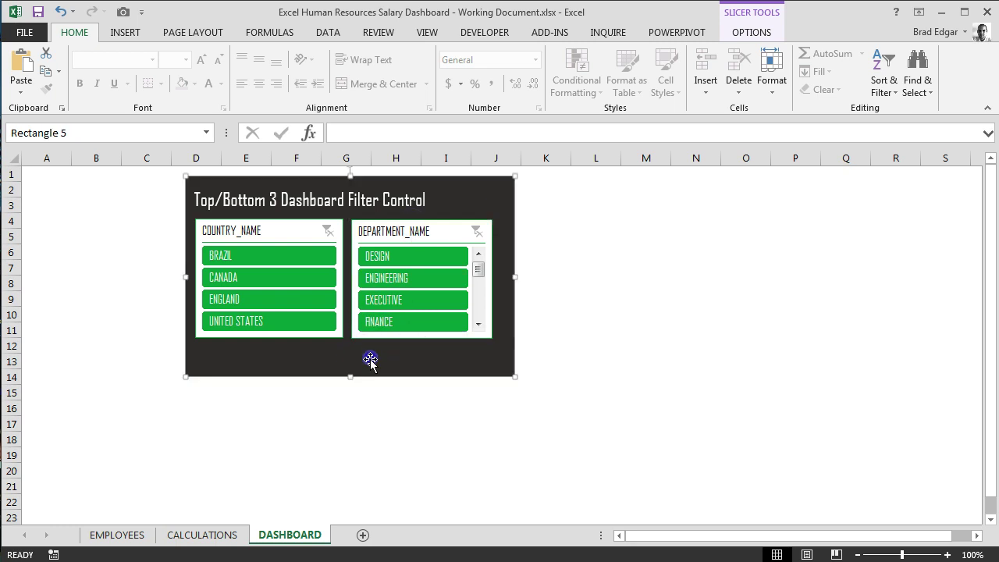
drag(350, 376, 351, 350)
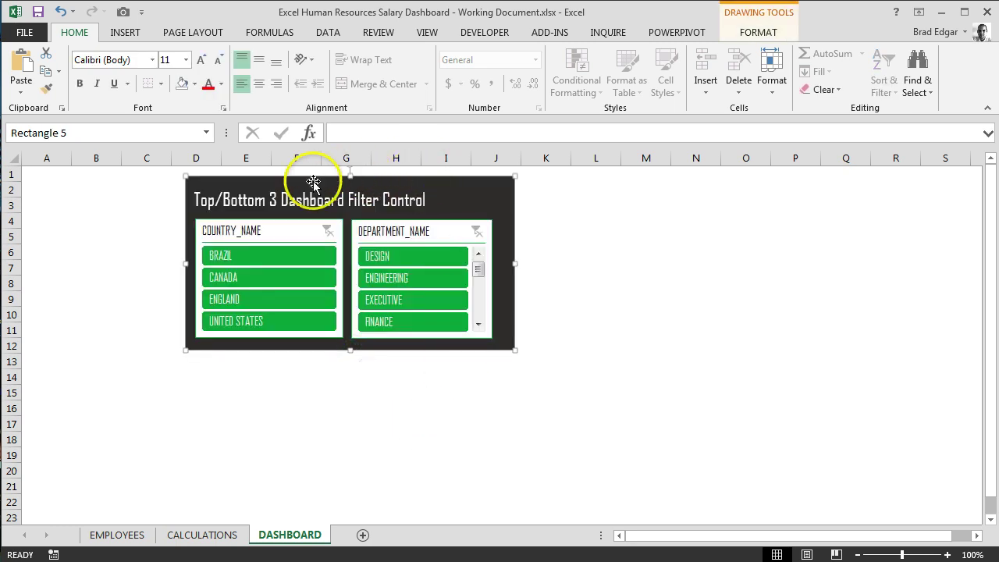
Group the background rectangle, the heading rectangle and the country and department slicers into one object
ctrl+click(364, 201)
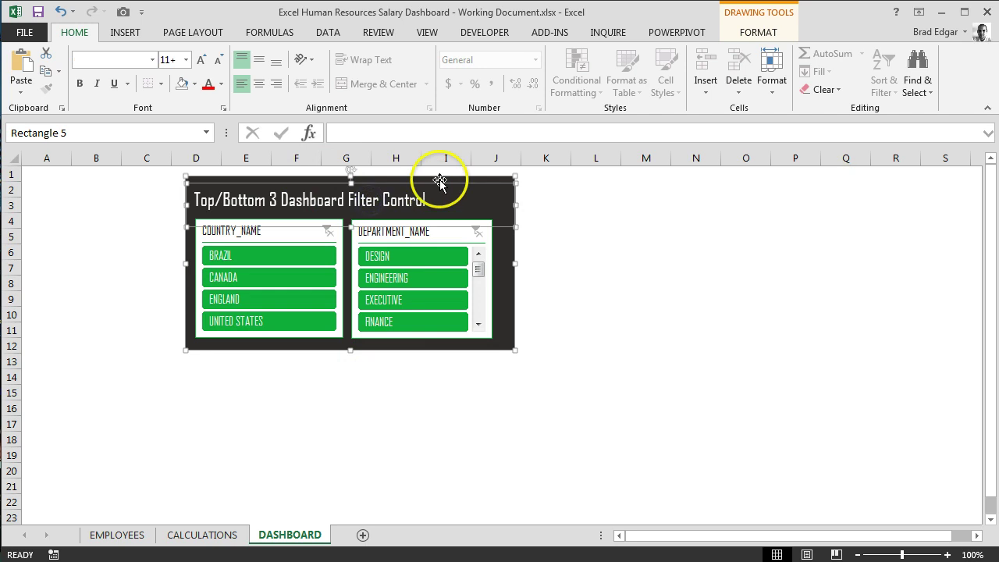
ctrl+click(481, 286)
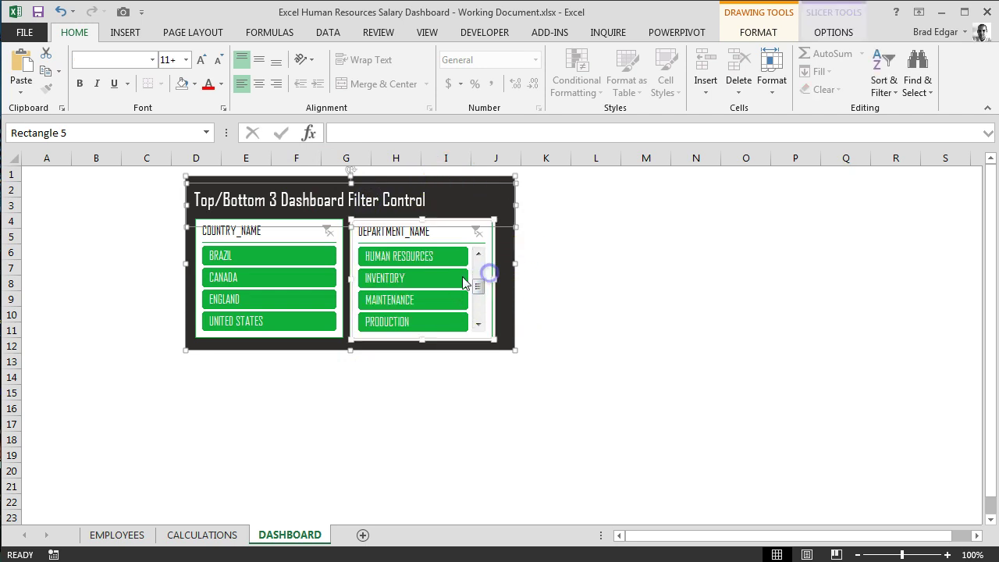
ctrl+click(342, 276)
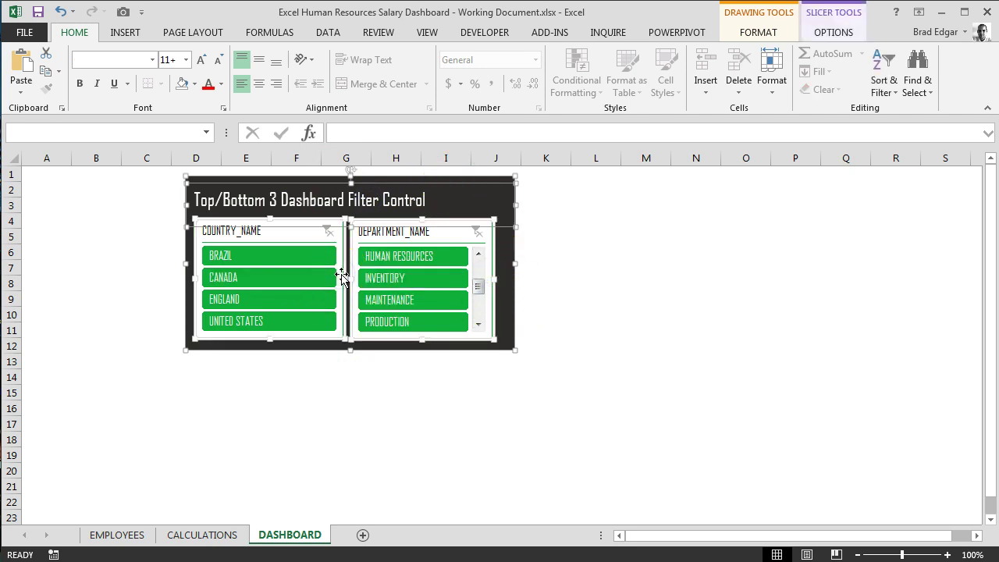
right_click(343, 277)
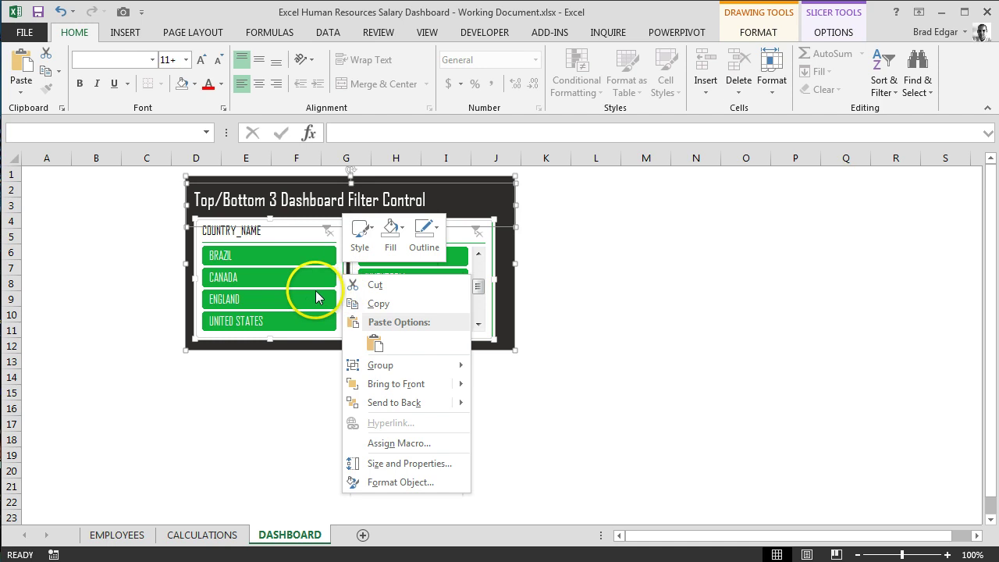
mouse_move(392, 364)
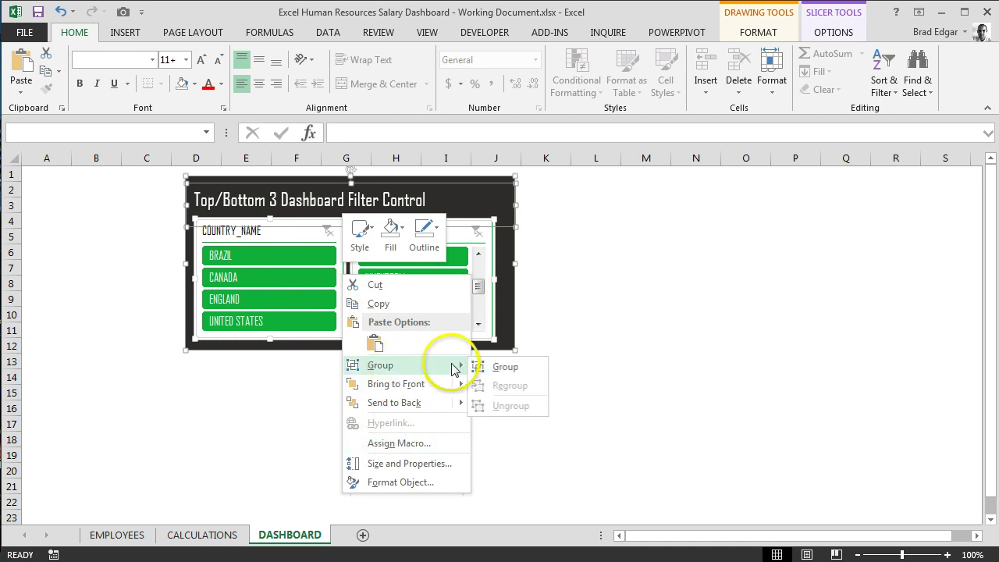
click(525, 367)
click(577, 407)
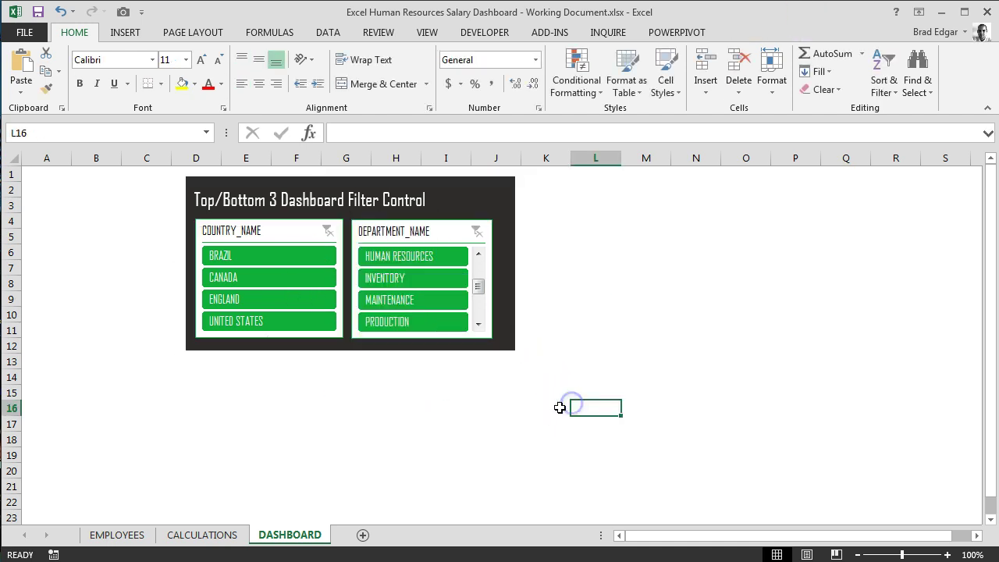
Move the grouped filter panel down by about one row and leave it selected
drag(494, 207, 472, 210)
click(591, 341)
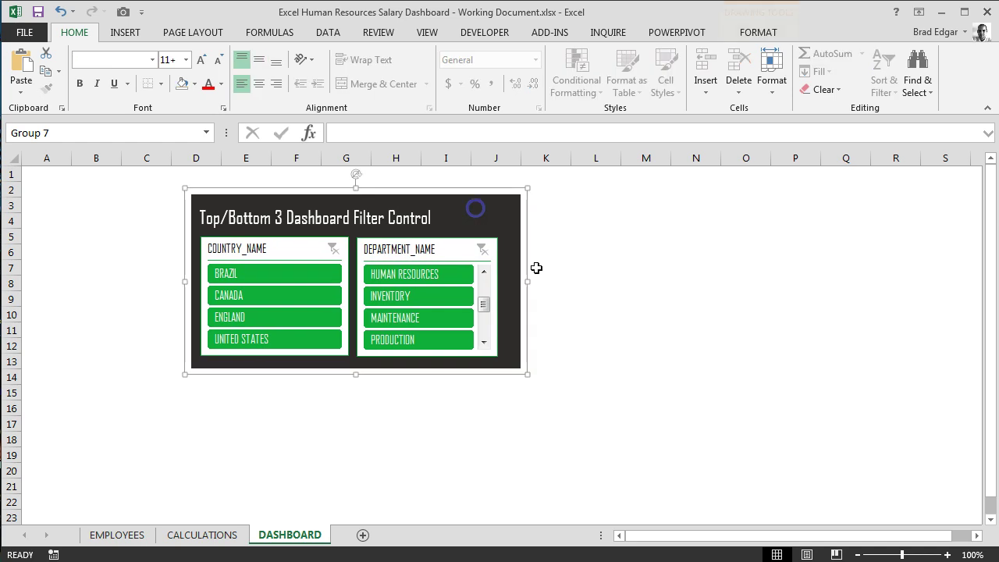
click(613, 317)
click(474, 212)
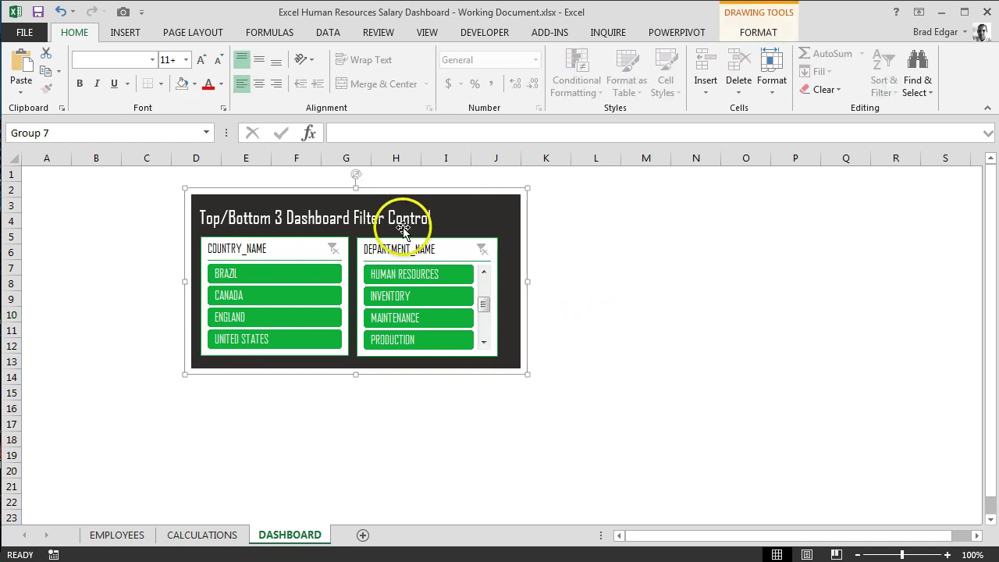
In the department slicer's settings, turn off showing items deleted from the data source and apply the change
click(448, 244)
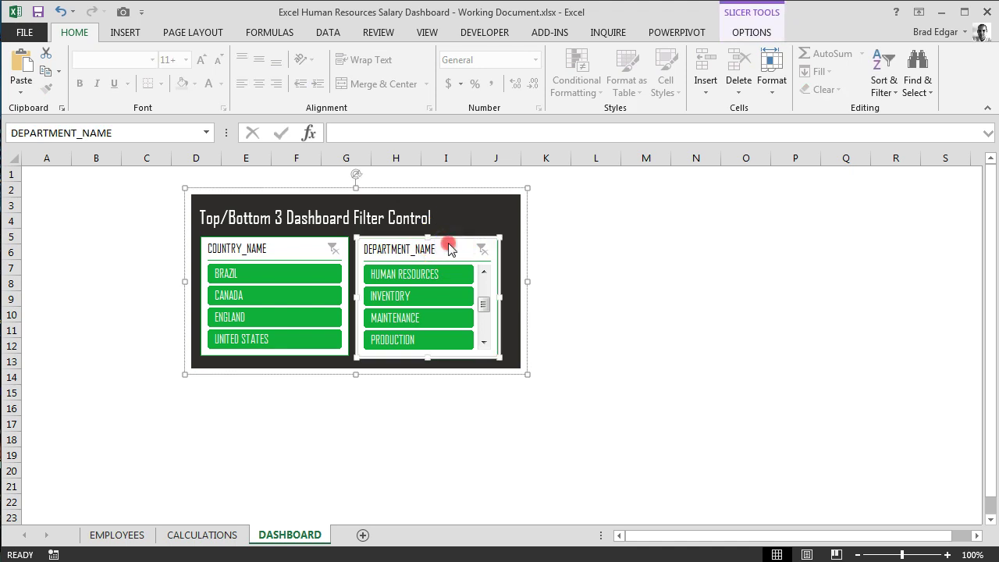
right_click(449, 248)
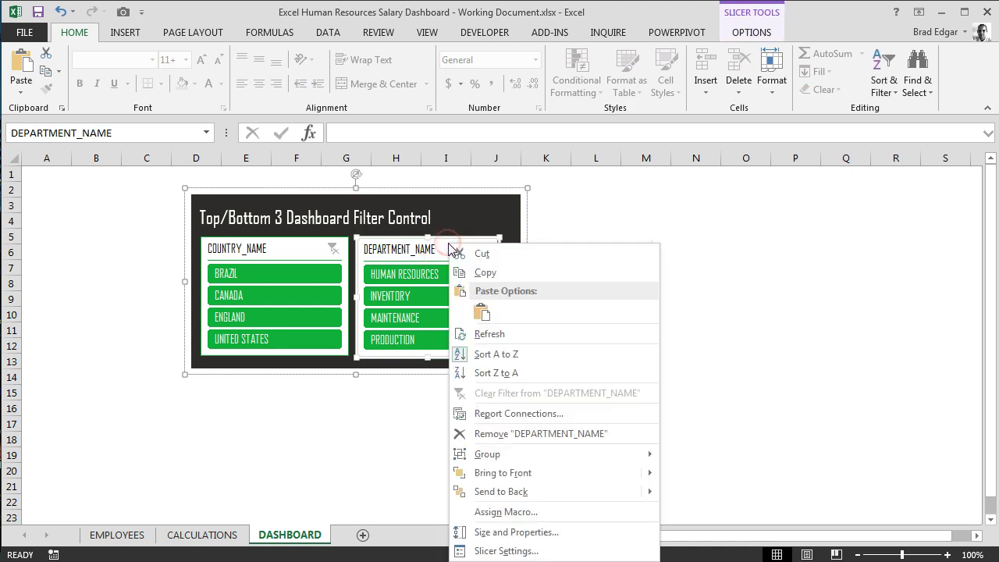
click(519, 552)
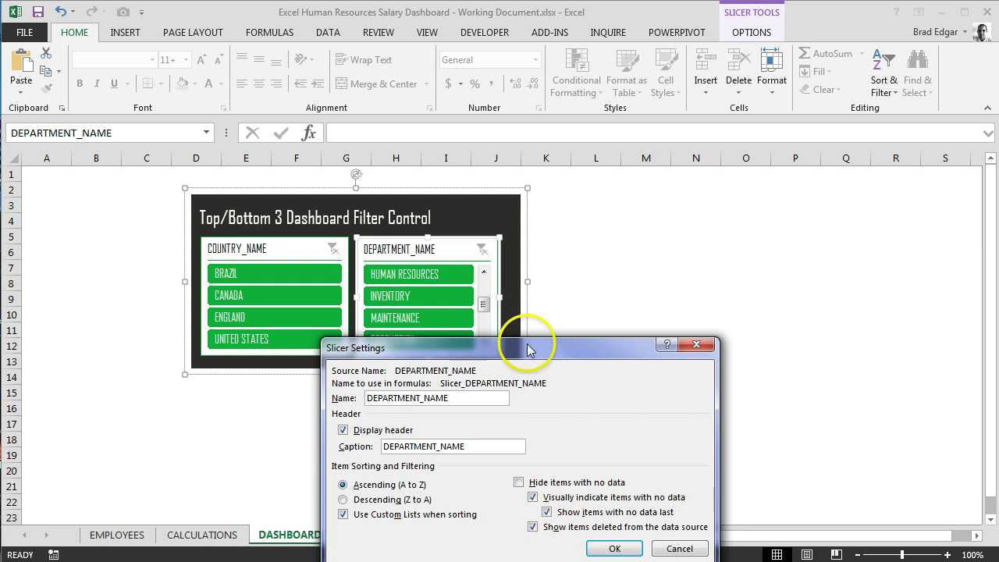
drag(527, 349, 457, 231)
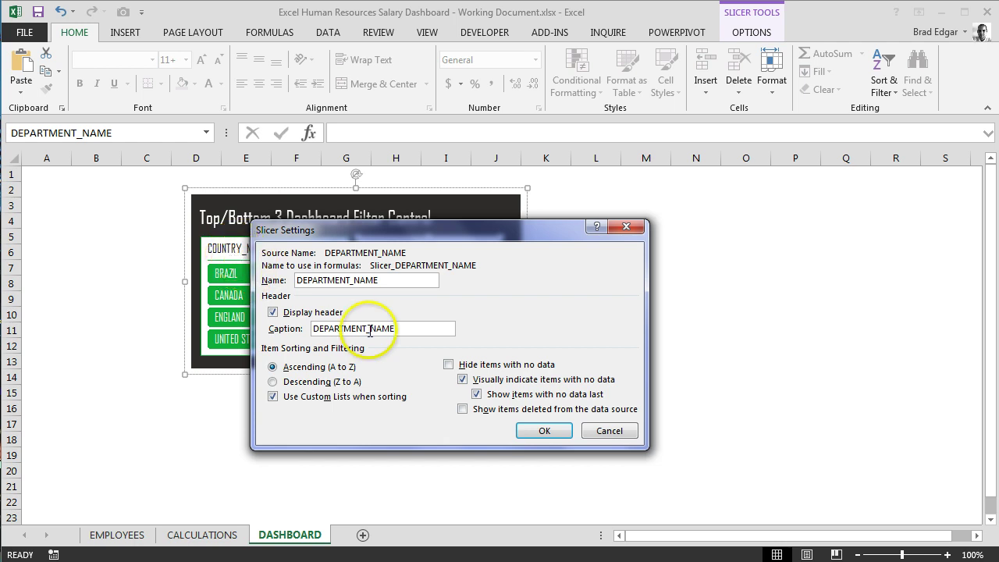
click(548, 430)
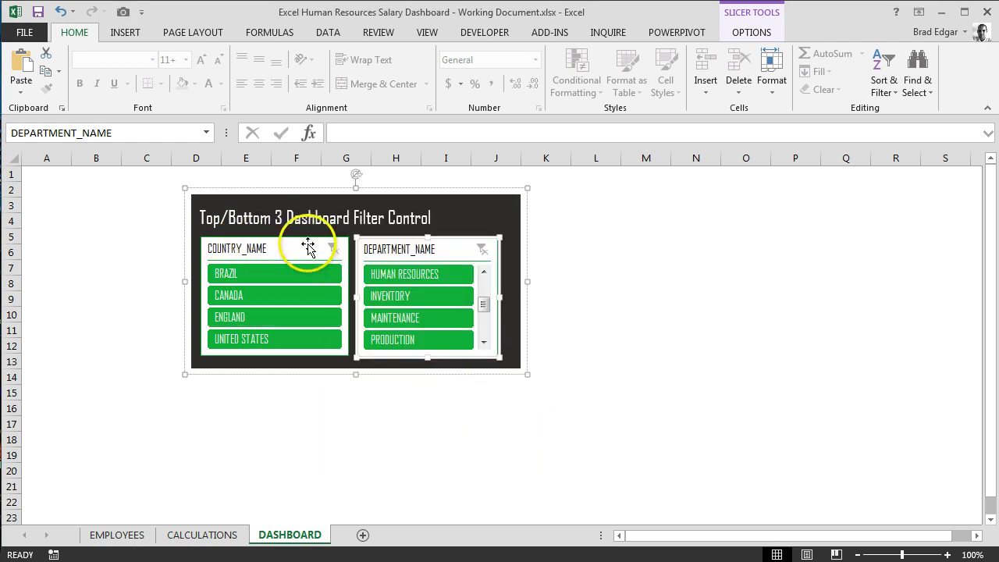
Turn off showing items deleted from the data source in the country slicer's settings, keeping its header displayed
click(309, 248)
right_click(309, 249)
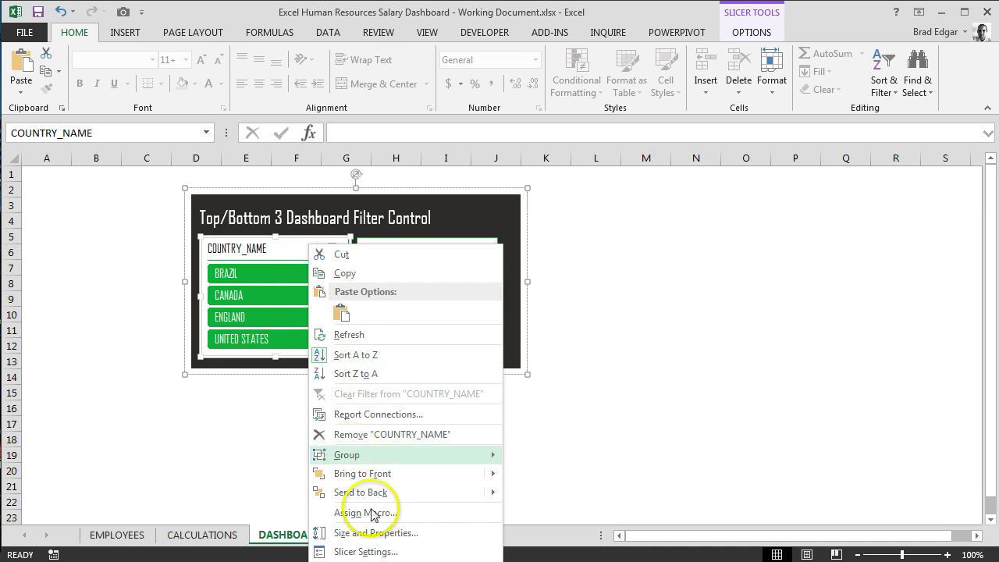
click(373, 551)
click(381, 527)
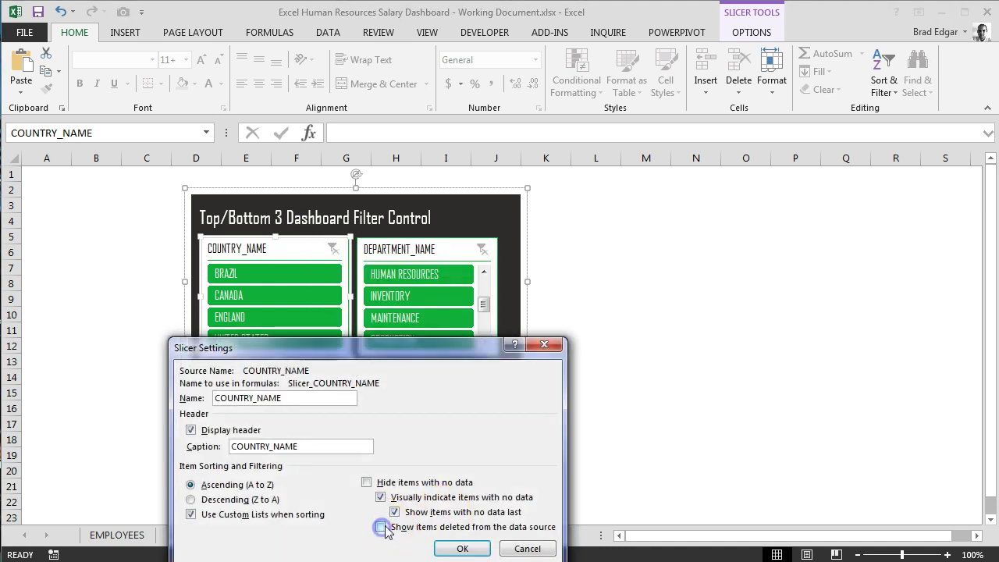
drag(427, 349, 418, 231)
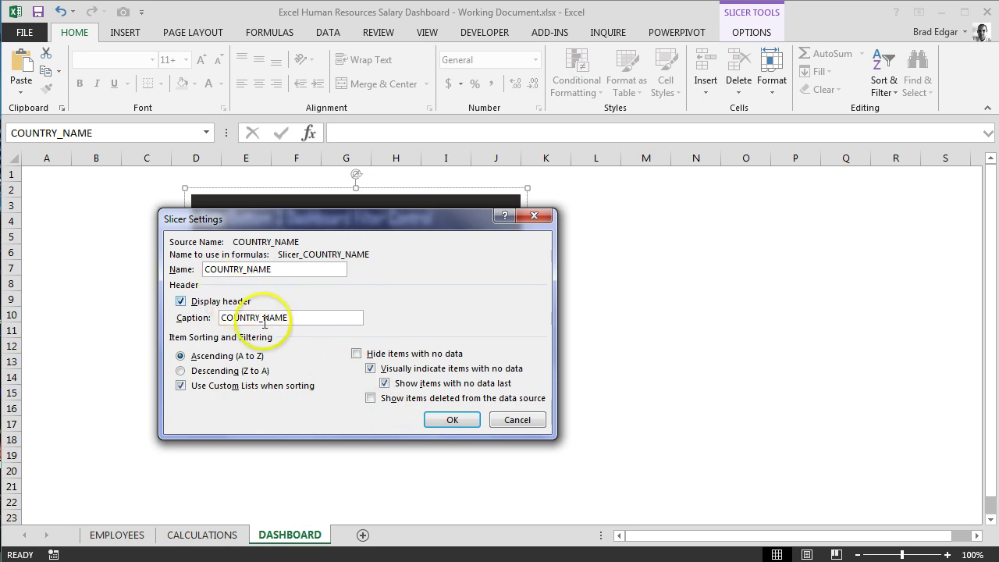
click(181, 300)
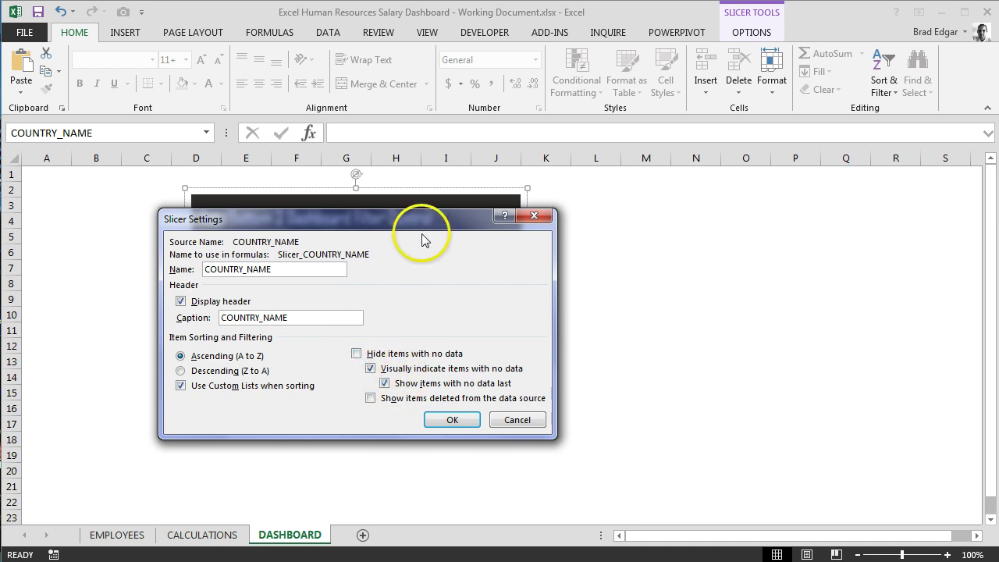
drag(441, 225, 697, 230)
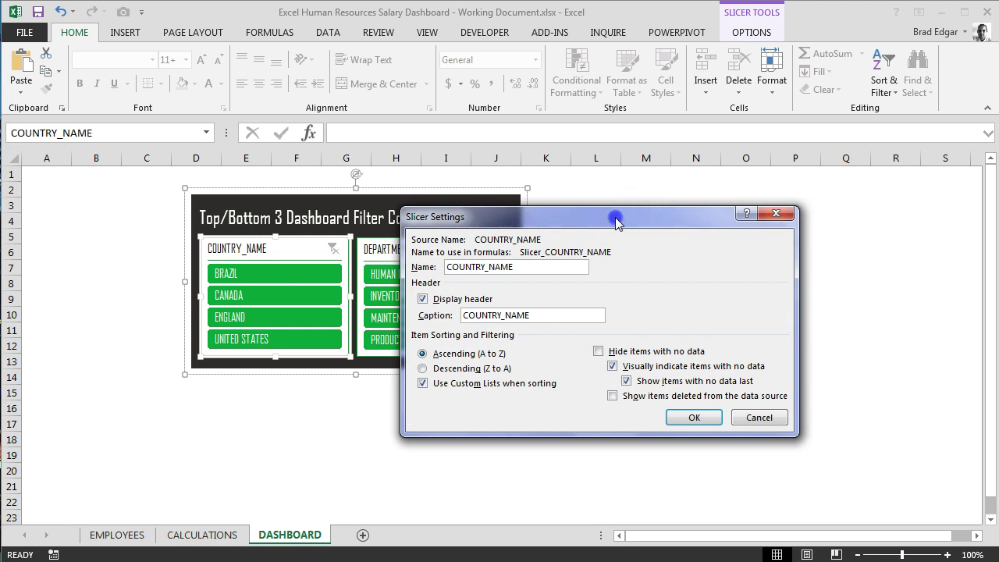
drag(615, 217, 511, 191)
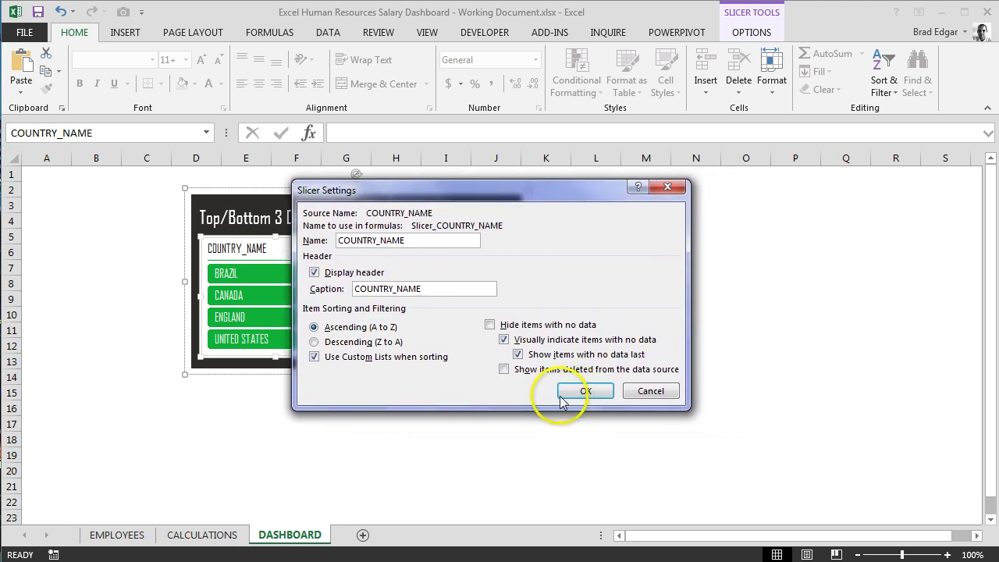
click(586, 392)
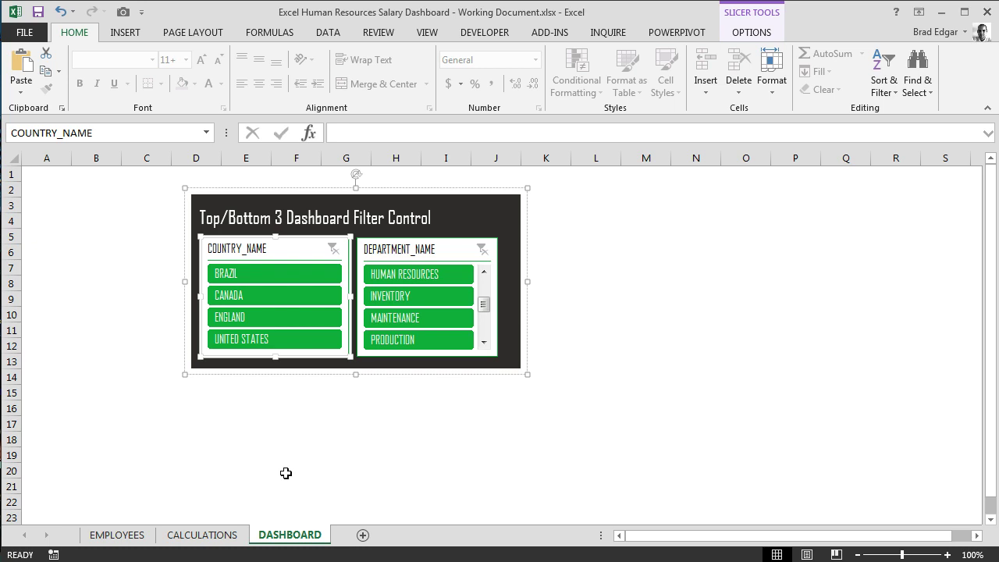
Filter the country slicer to Canada and autofit column E on the CALCULATIONS sheet to show the salaries in full
click(268, 275)
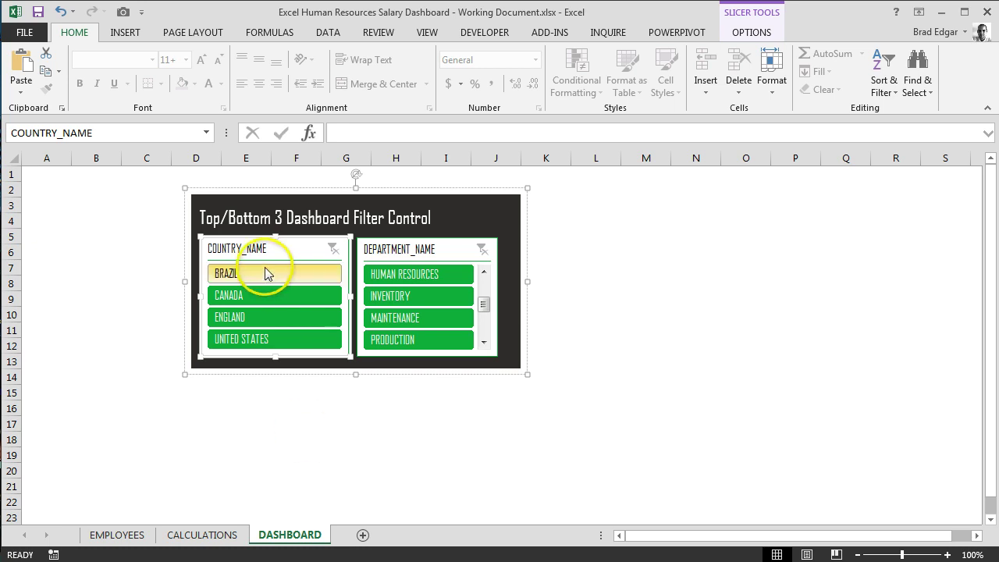
click(293, 299)
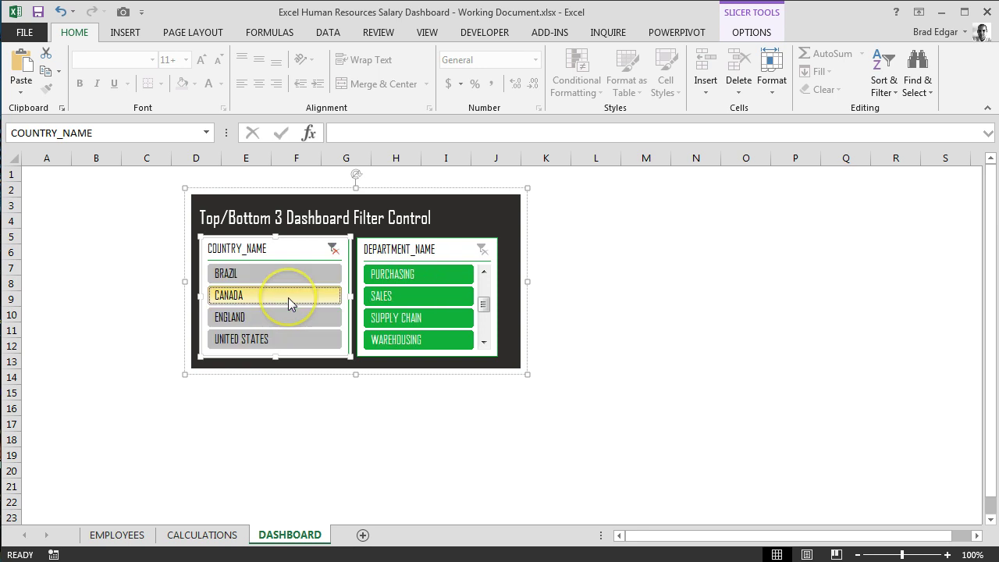
click(221, 535)
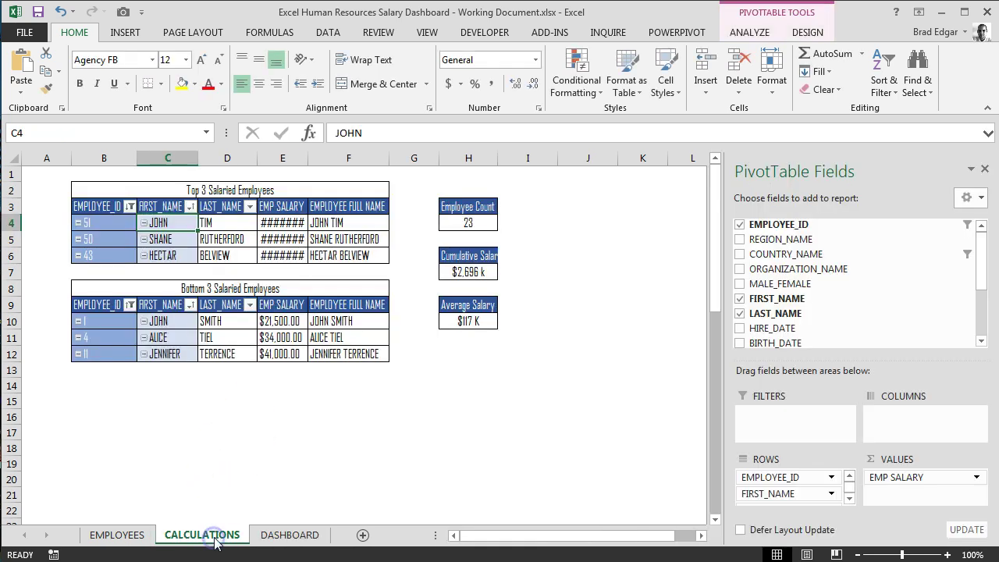
double_click(309, 158)
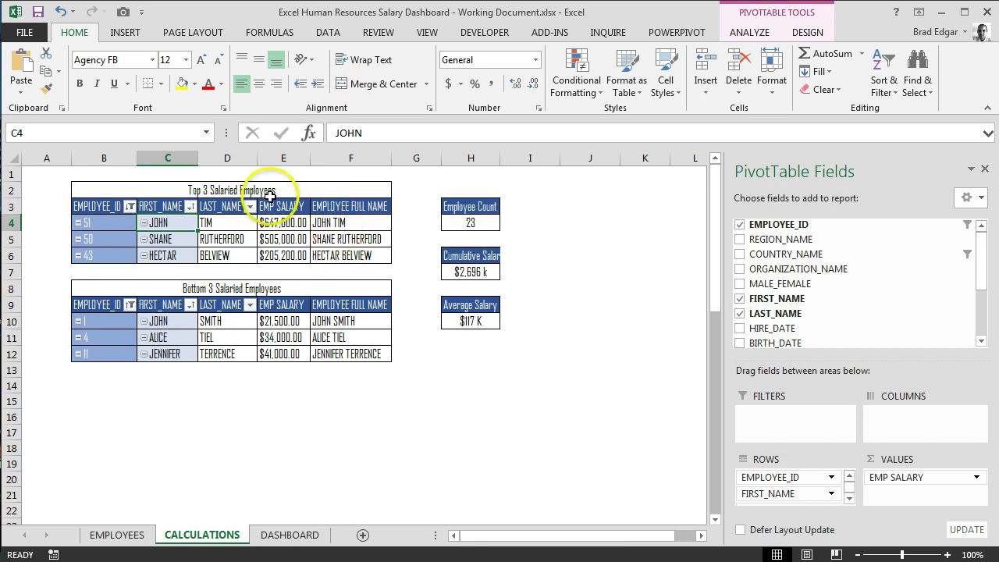
Filter the DASHBOARD's country slicer to United States, and autofit the salary column E on the CALCULATIONS sheet
click(283, 528)
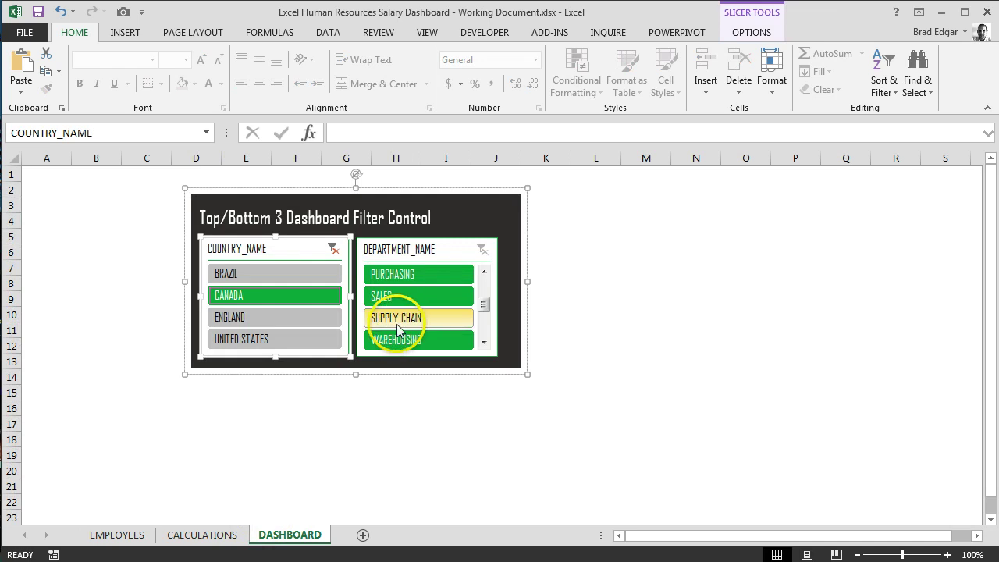
click(284, 274)
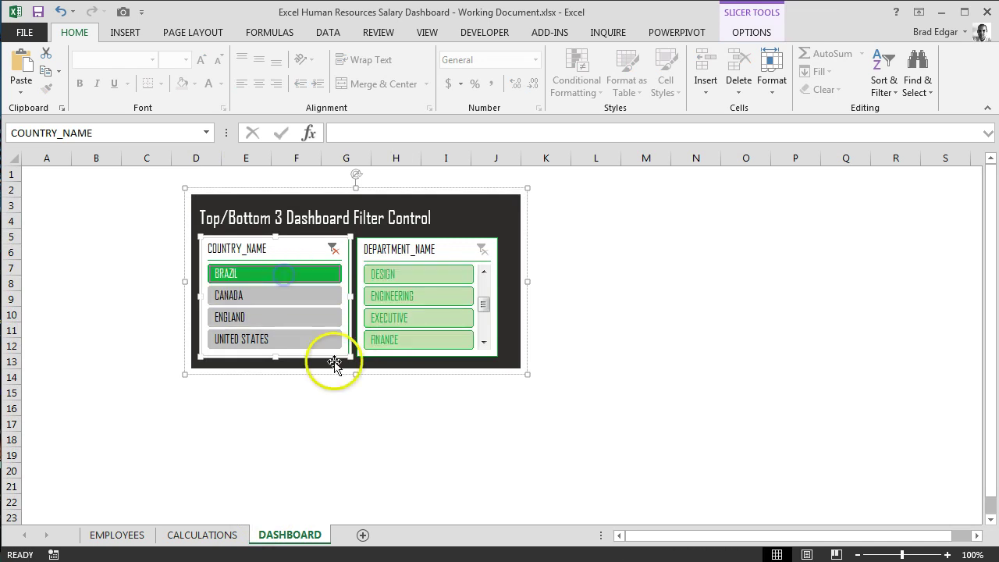
click(277, 319)
click(273, 340)
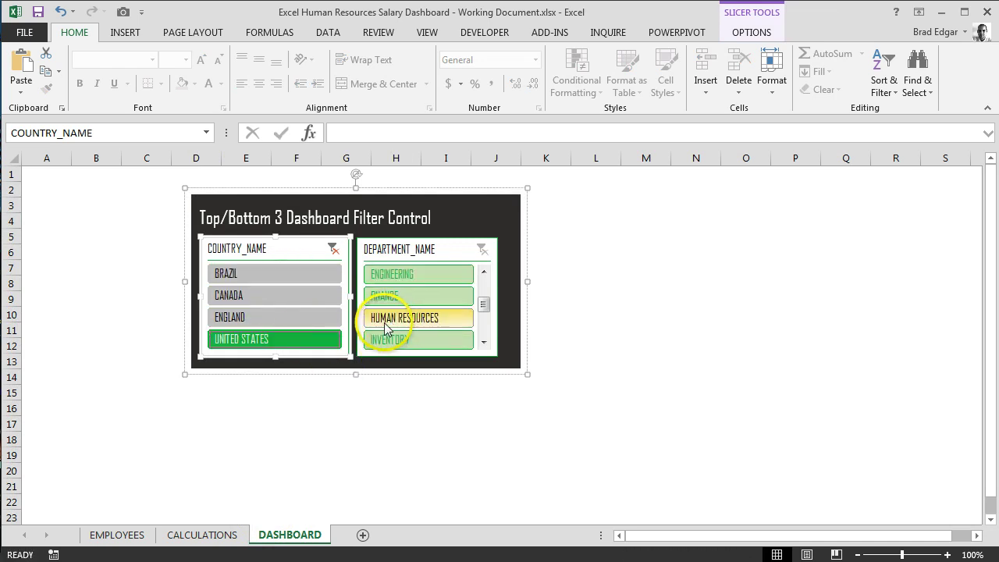
click(205, 535)
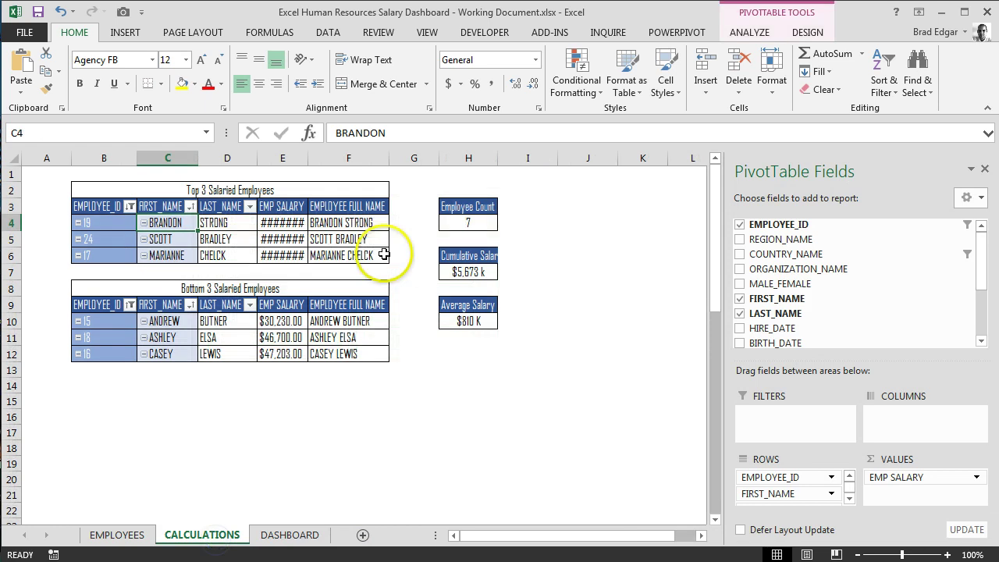
double_click(309, 158)
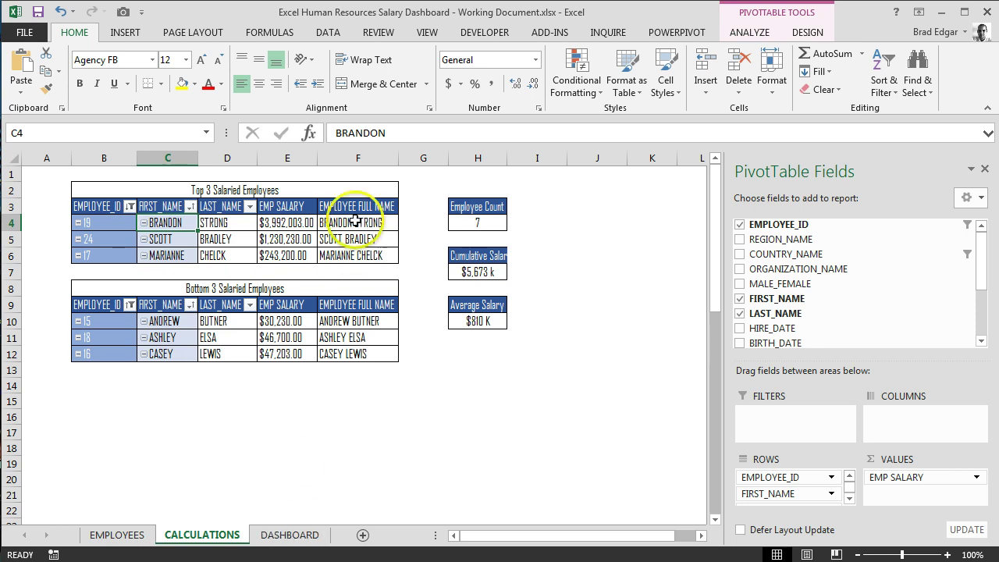
Inspect the named cells TopSalary1, TopName1 and EmployeeCount on the CALCULATIONS sheet, and return to the DASHBOARD sheet
click(291, 225)
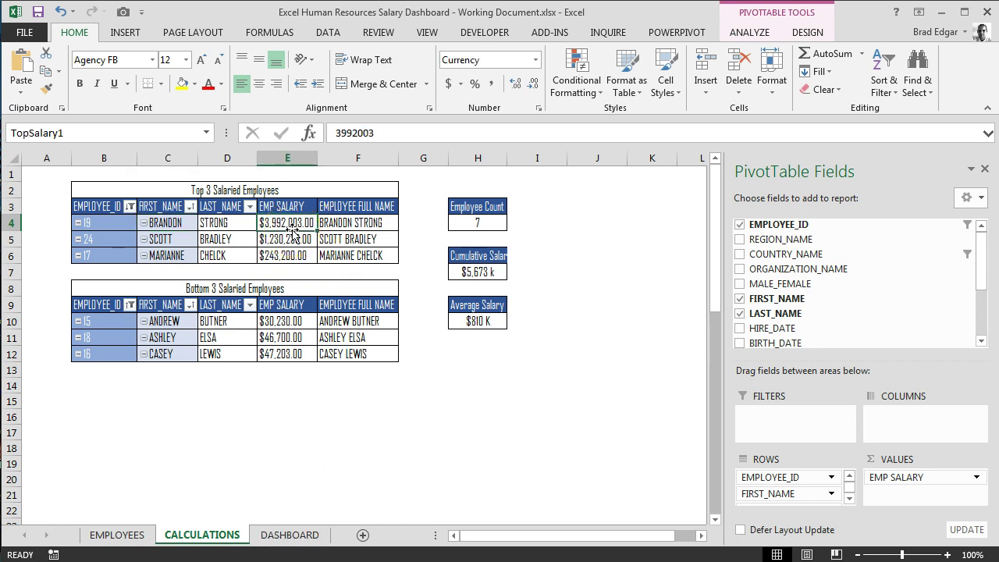
click(351, 231)
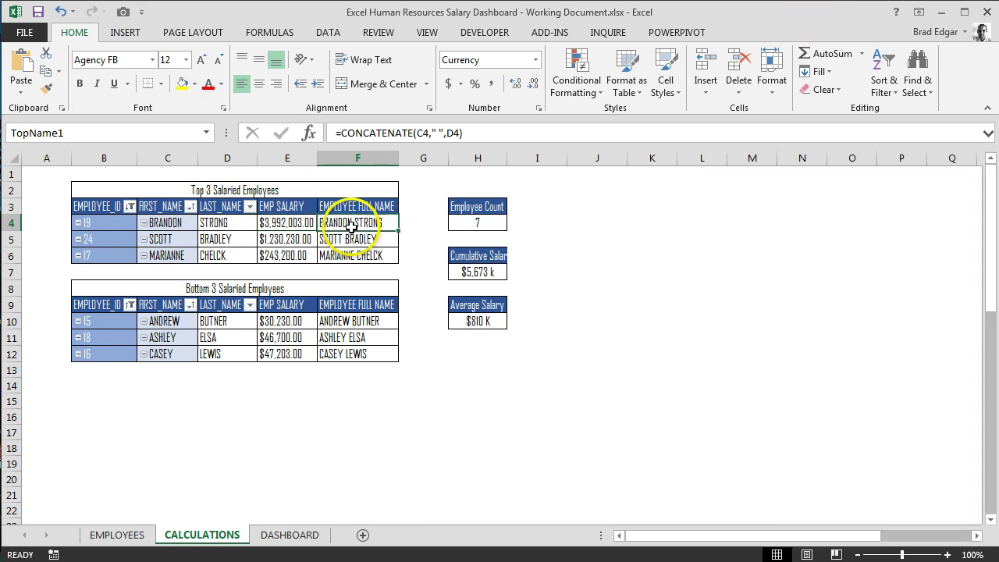
click(486, 224)
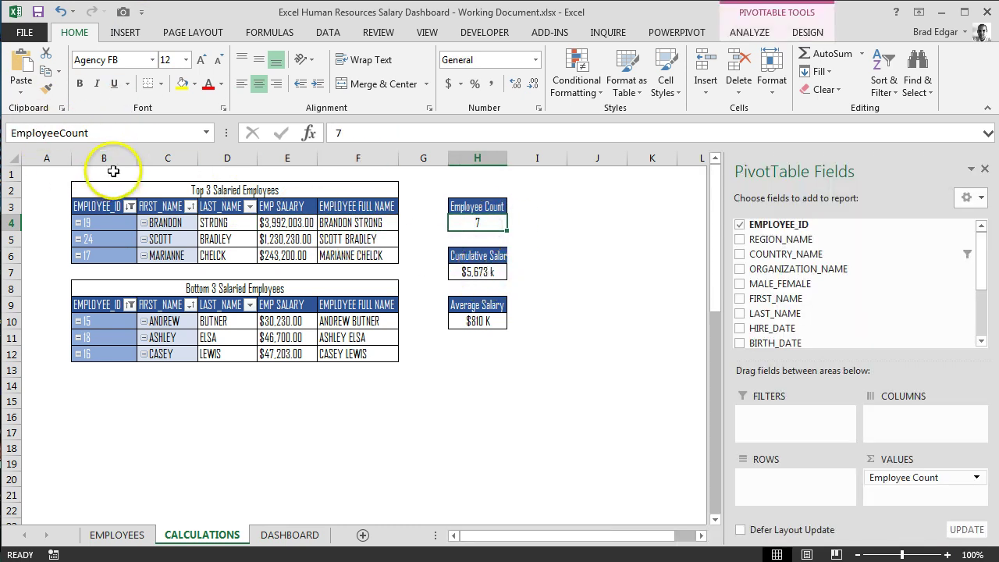
click(298, 539)
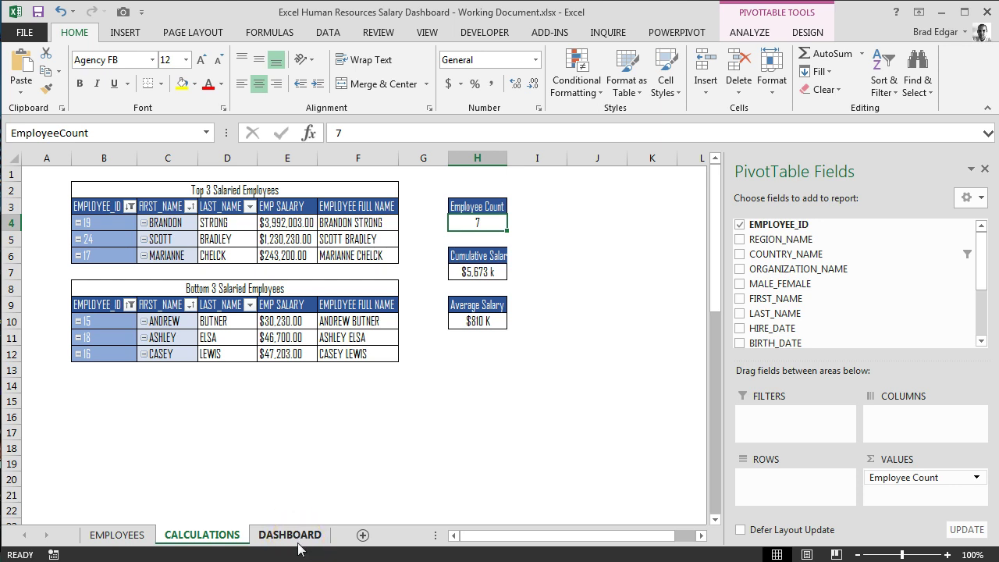